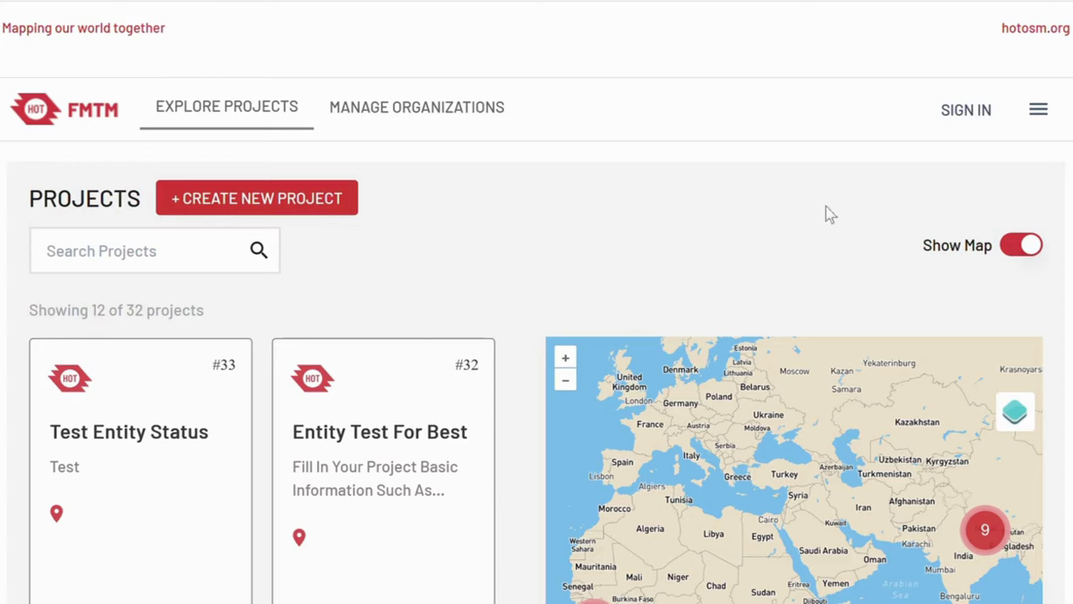
Sign in with a personal OSM account by entering the account email and password, and authorize FMTM Development to access the account.
{"action": "left_click", "coordinate": [973, 117]}
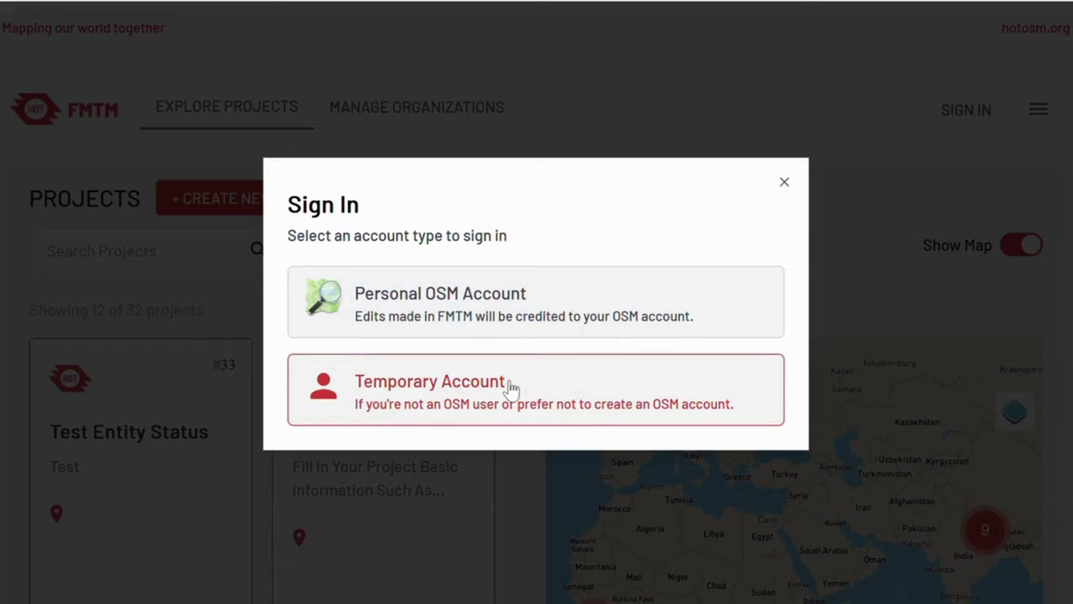
{"action": "left_click", "coordinate": [506, 301]}
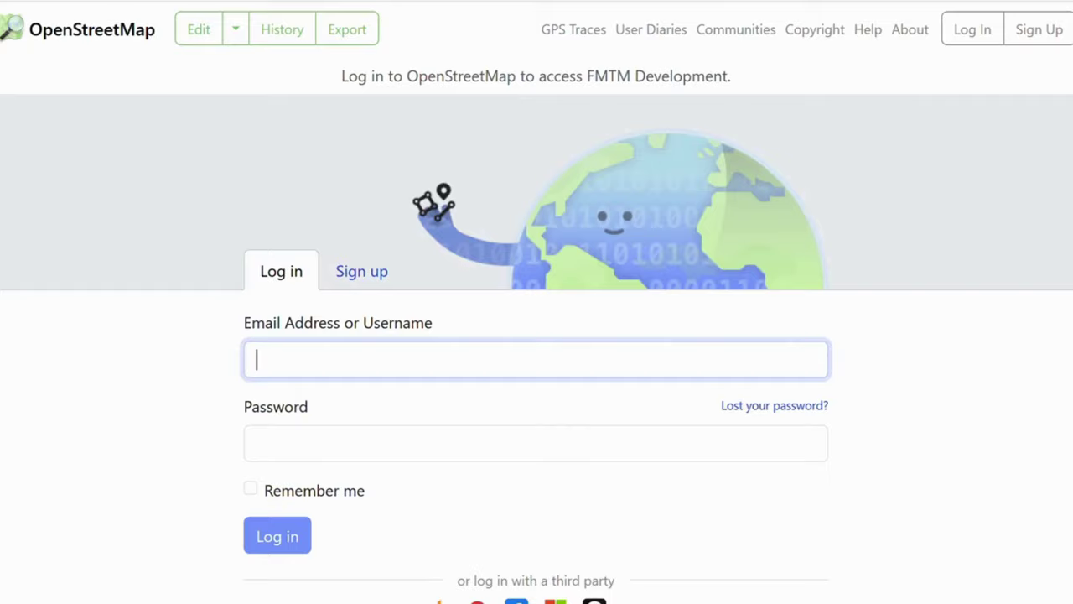
{"action": "key", "text": "ctrl+shift+y"}
{"action": "left_click", "coordinate": [772, 151]}
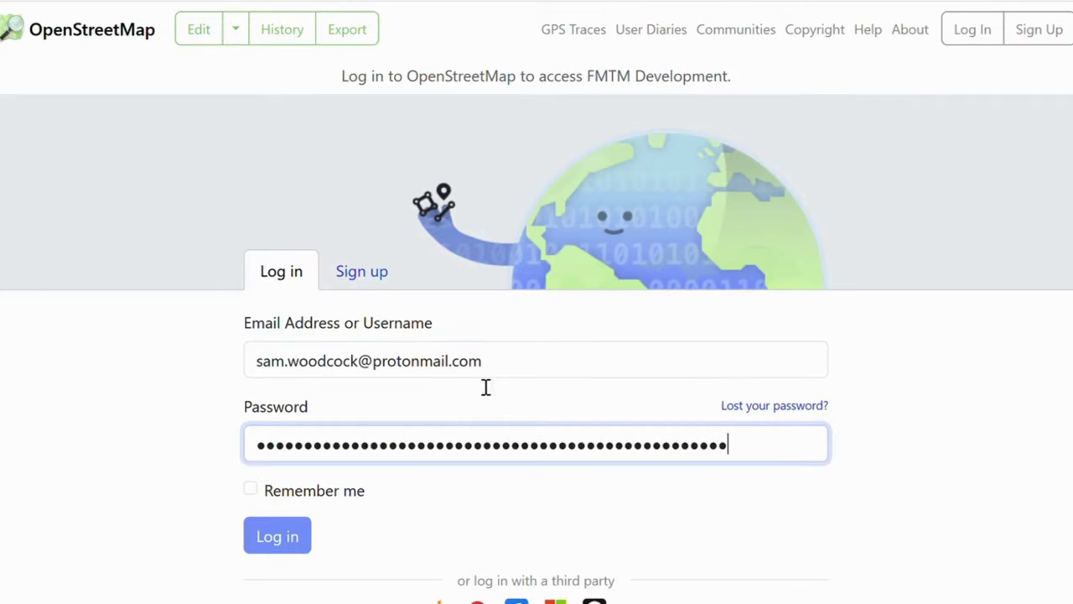
{"action": "left_click", "coordinate": [276, 543]}
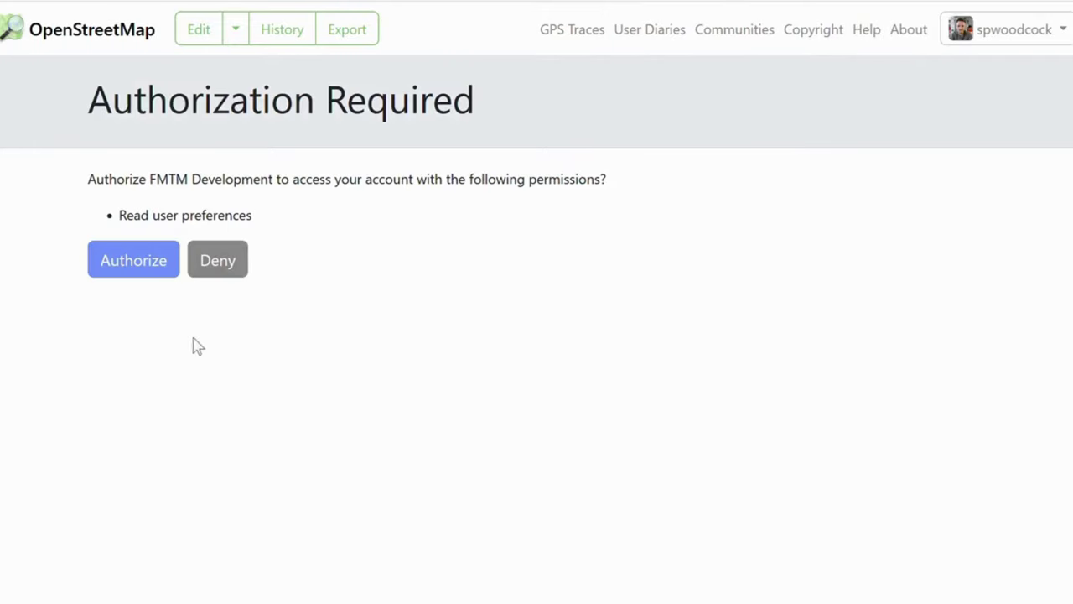
{"action": "left_click", "coordinate": [136, 267]}
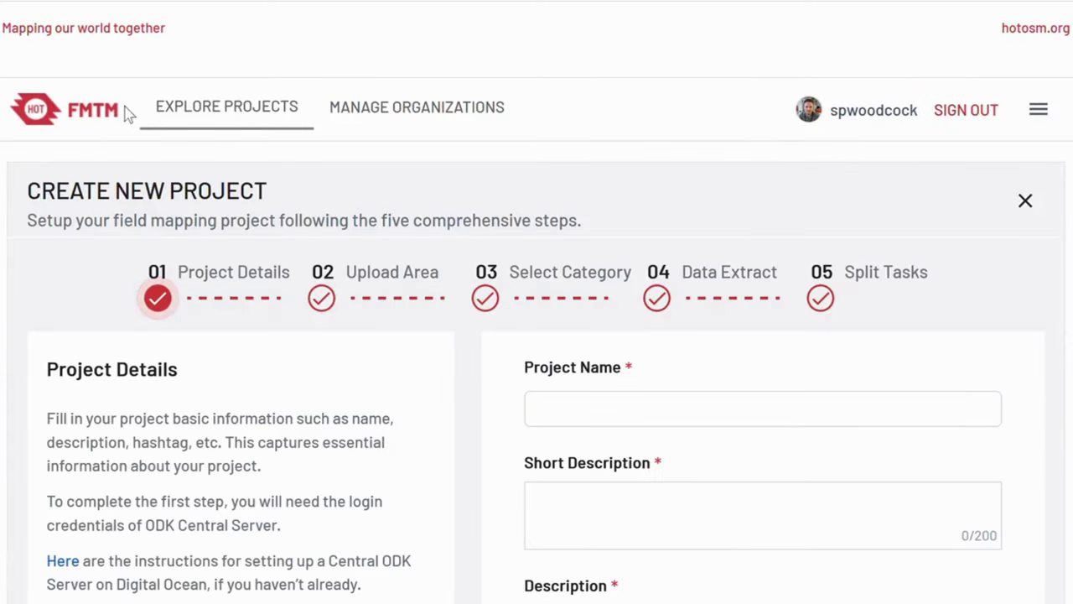
Start a new project from the projects overview and name it "New shiny project".
{"action": "left_click", "coordinate": [88, 117]}
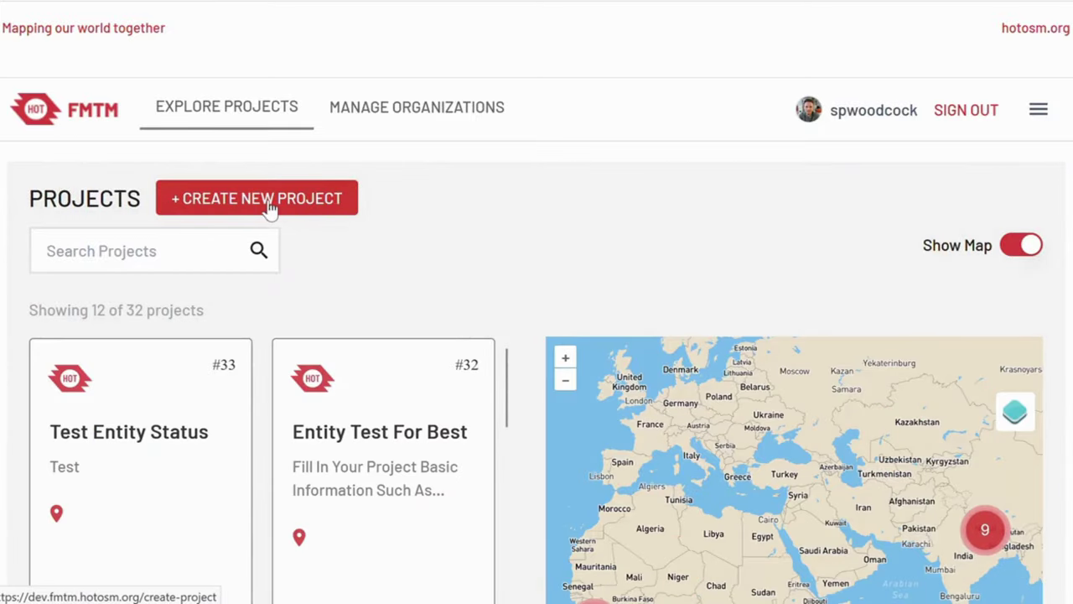
{"action": "left_click", "coordinate": [270, 208]}
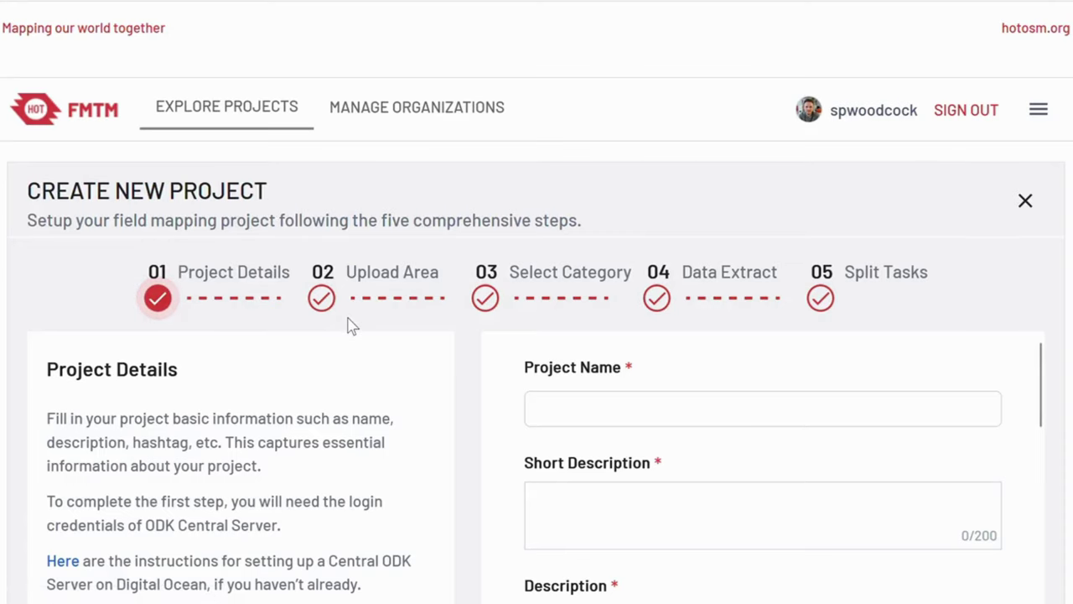
{"action": "scroll", "coordinate": [352, 327], "scroll_direction": "down", "scroll_amount": 1}
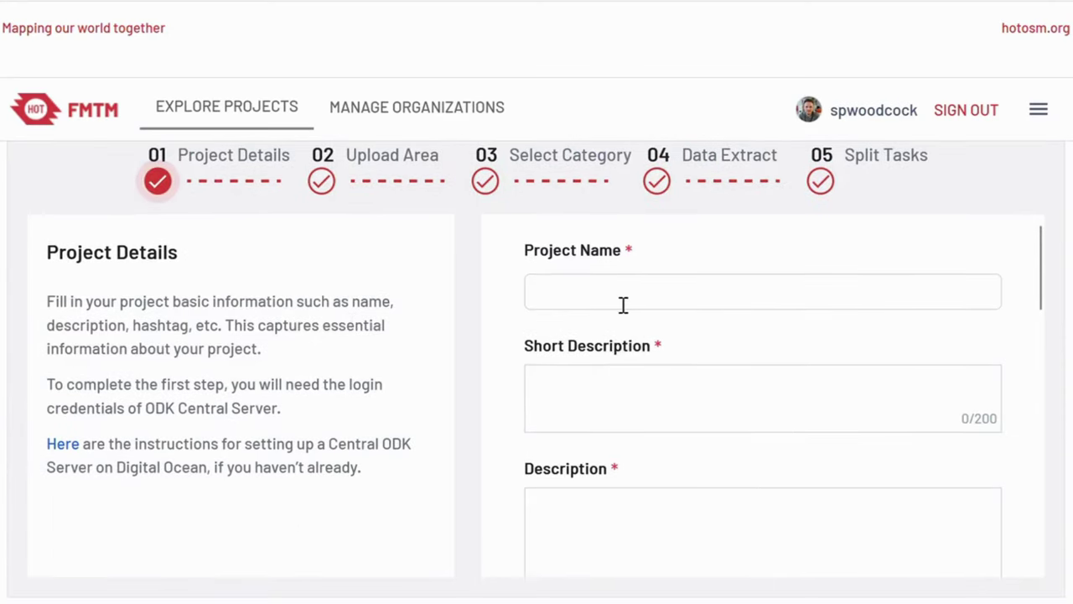
{"action": "left_click", "coordinate": [624, 304]}
{"action": "type", "text": "New shiny"}
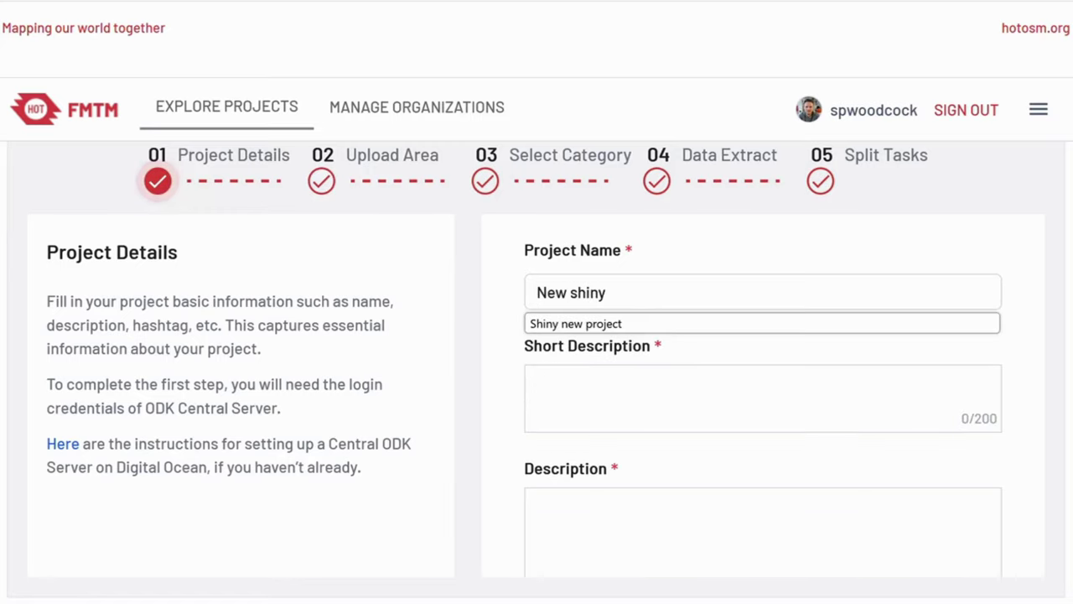
{"action": "type", "text": " project"}
{"action": "left_click", "coordinate": [500, 293]}
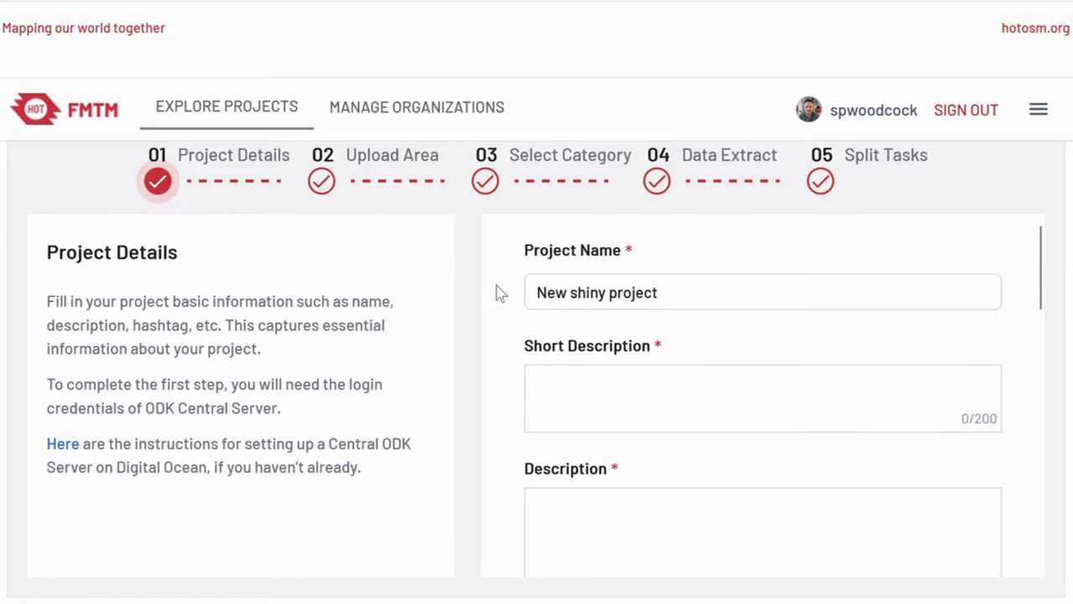
Enter "oisdfjioshgfuirhguier" as the short description and "igjoeroigjferiogjeriogj erijgio ergjioe rjgioer jiroejg ieojg ierjgier gre" as the description.
{"action": "scroll", "coordinate": [570, 287], "scroll_direction": "down", "scroll_amount": 1}
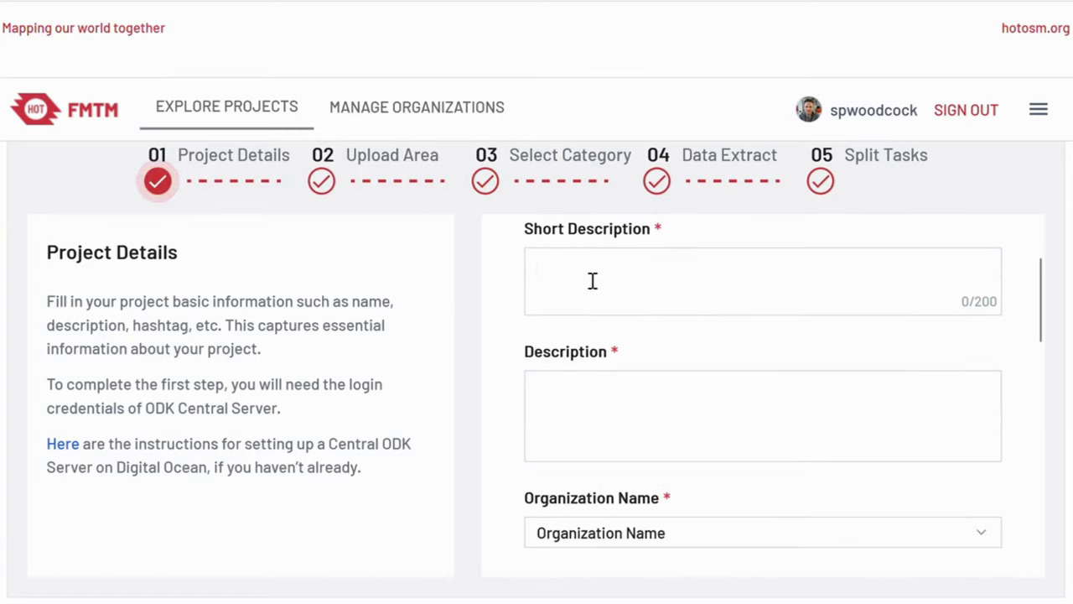
{"action": "left_click", "coordinate": [593, 280]}
{"action": "type", "text": "oisdfjioshgfuirhguier"}
{"action": "left_click", "coordinate": [651, 400]}
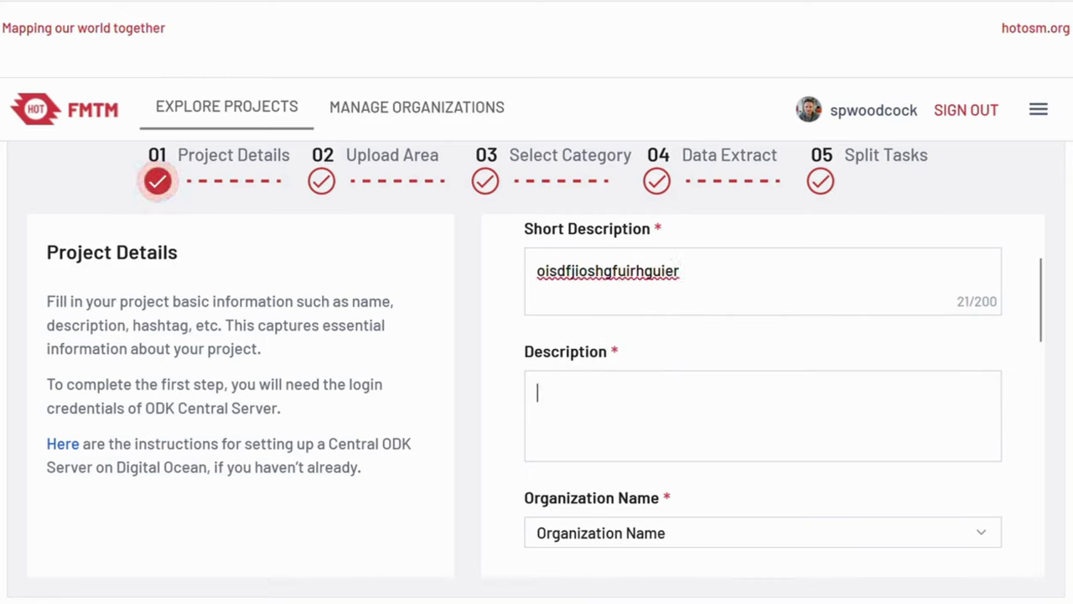
{"action": "type", "text": "igjoeroigjferiogjeriogj erijgio ergjioe rjgioer jiroejg ieojg ierjgier gre"}
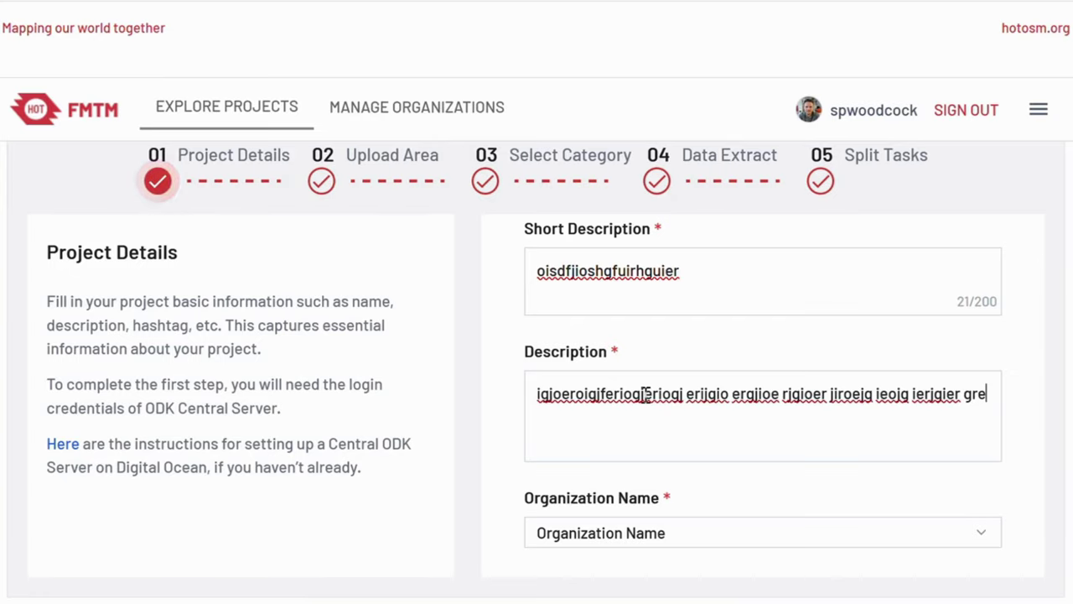
Set the project's organization to FMTM Public Beta.
{"action": "scroll", "coordinate": [646, 394], "scroll_direction": "down", "scroll_amount": 2}
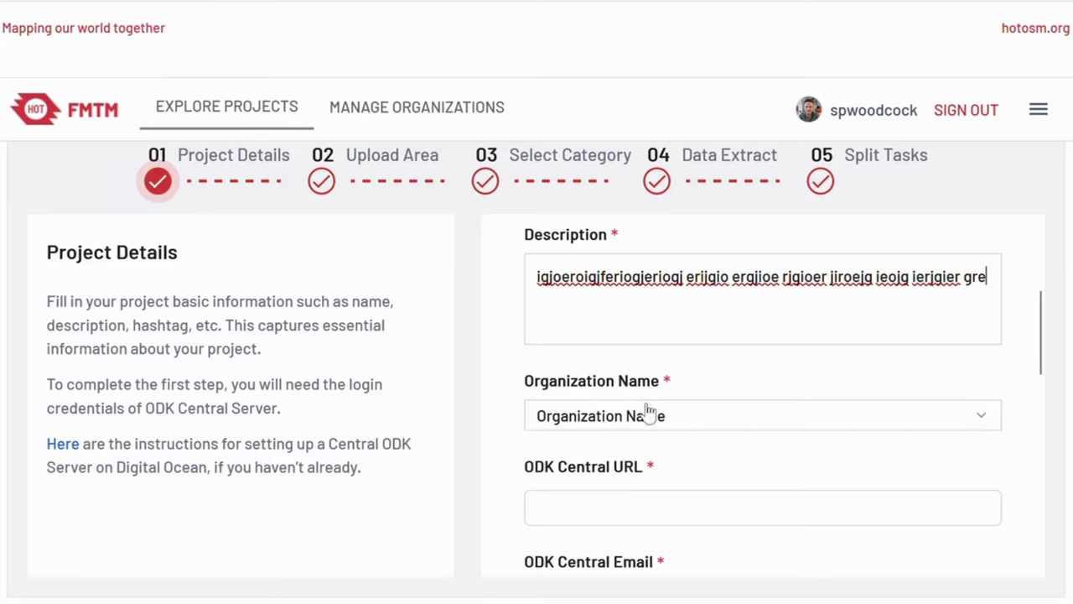
{"action": "scroll", "coordinate": [654, 426], "scroll_direction": "down", "scroll_amount": 2}
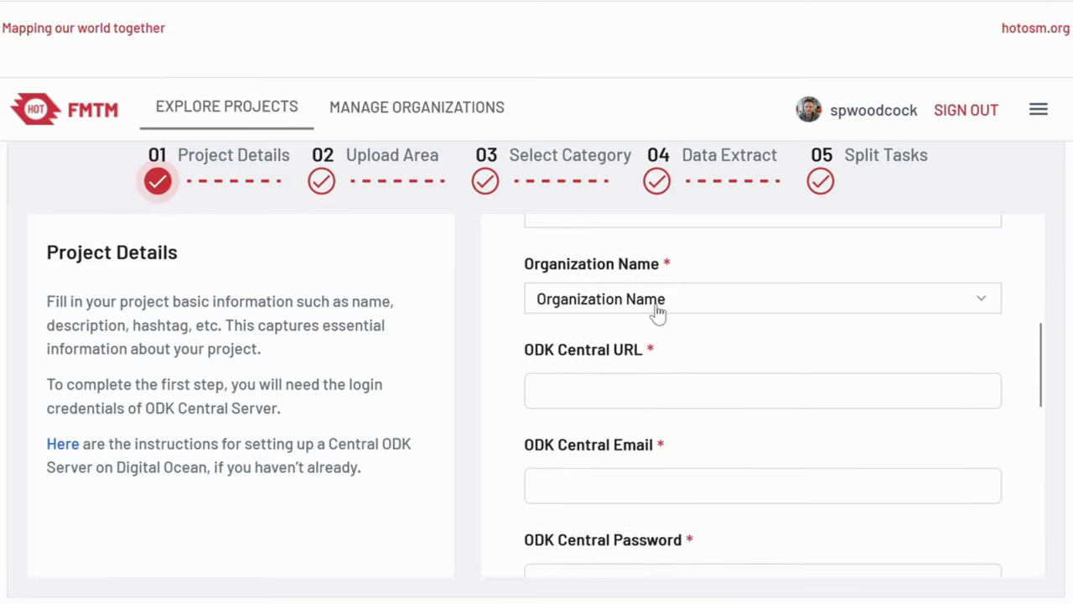
{"action": "left_click", "coordinate": [659, 306]}
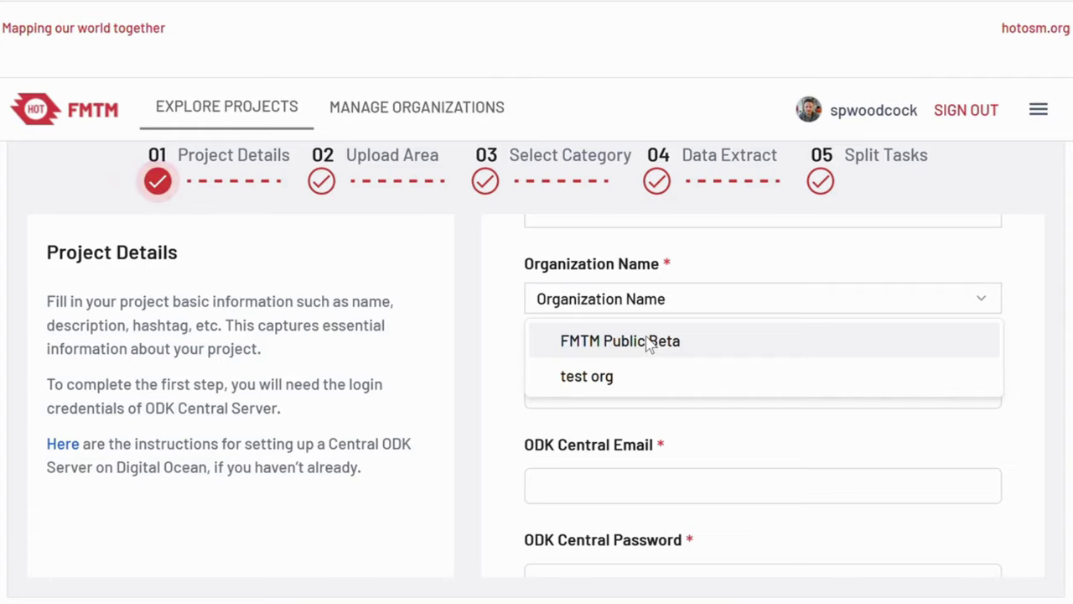
{"action": "left_click", "coordinate": [650, 342]}
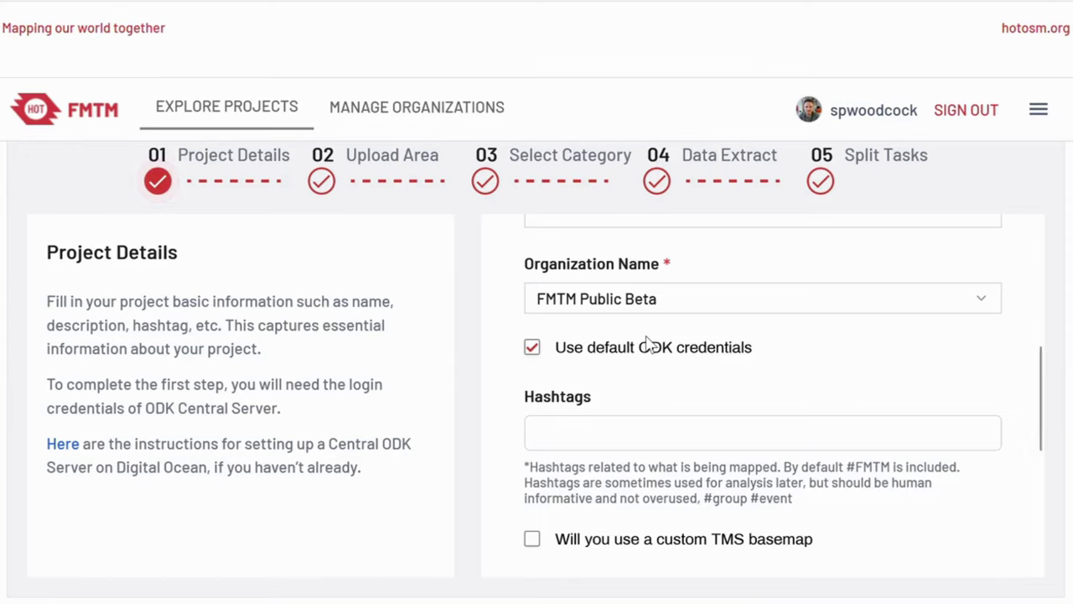
Turn off the default ODK credentials to view the custom ODK Central fields, and turn the default credentials back on.
{"action": "left_click", "coordinate": [587, 358]}
{"action": "scroll", "coordinate": [582, 357], "scroll_direction": "down", "scroll_amount": 1}
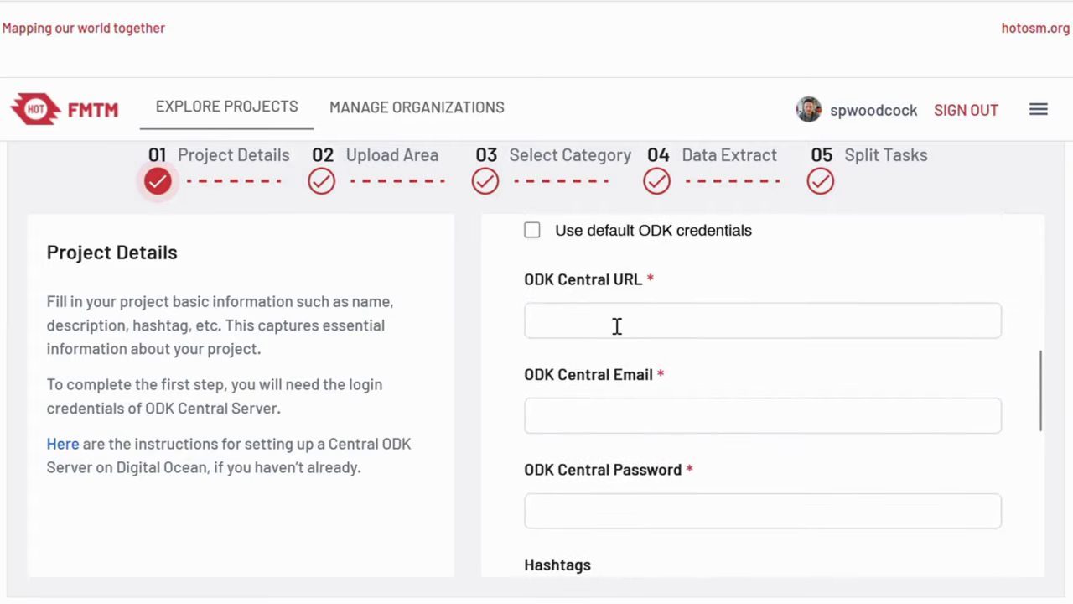
{"action": "left_click", "coordinate": [591, 234]}
Add the hashtag "kathmandu" to the project details.
{"action": "scroll", "coordinate": [610, 270], "scroll_direction": "down", "scroll_amount": 1}
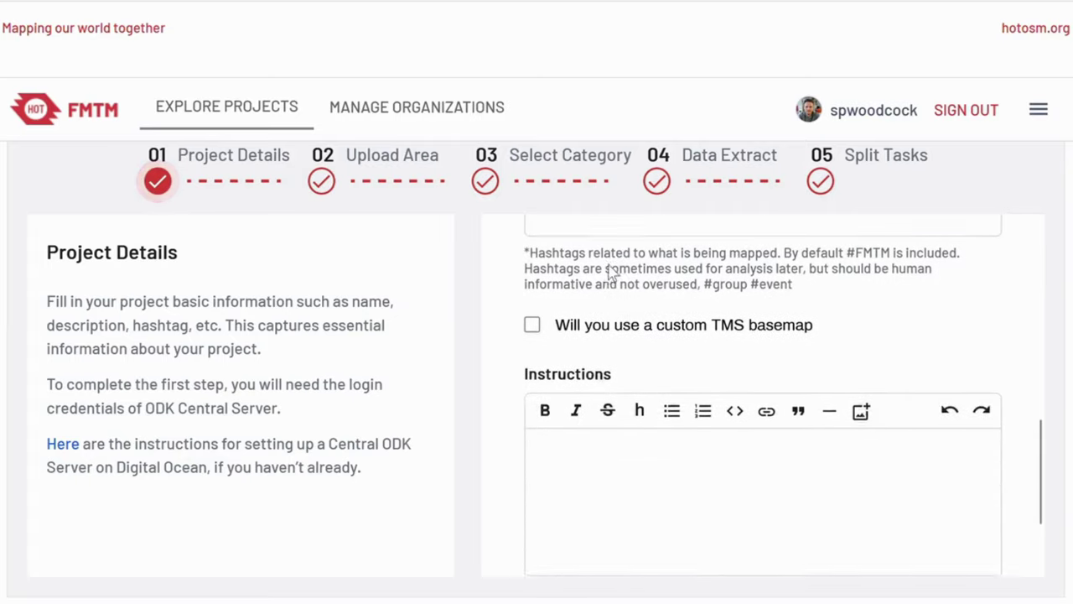
{"action": "scroll", "coordinate": [611, 271], "scroll_direction": "up", "scroll_amount": 1}
{"action": "left_click", "coordinate": [597, 306]}
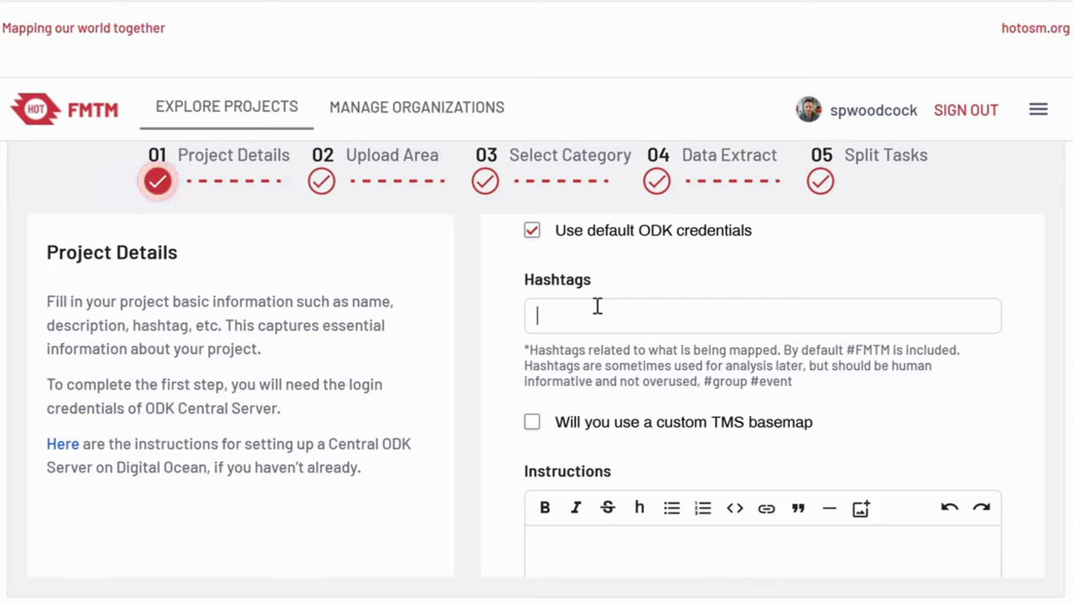
{"action": "type", "text": "kathmandu"}
Enter "jwfoiwe fjowefj iowefjiowejf iowefjiow jf" as the project instructions and proceed to the Upload Area stage.
{"action": "scroll", "coordinate": [591, 344], "scroll_direction": "down", "scroll_amount": 3}
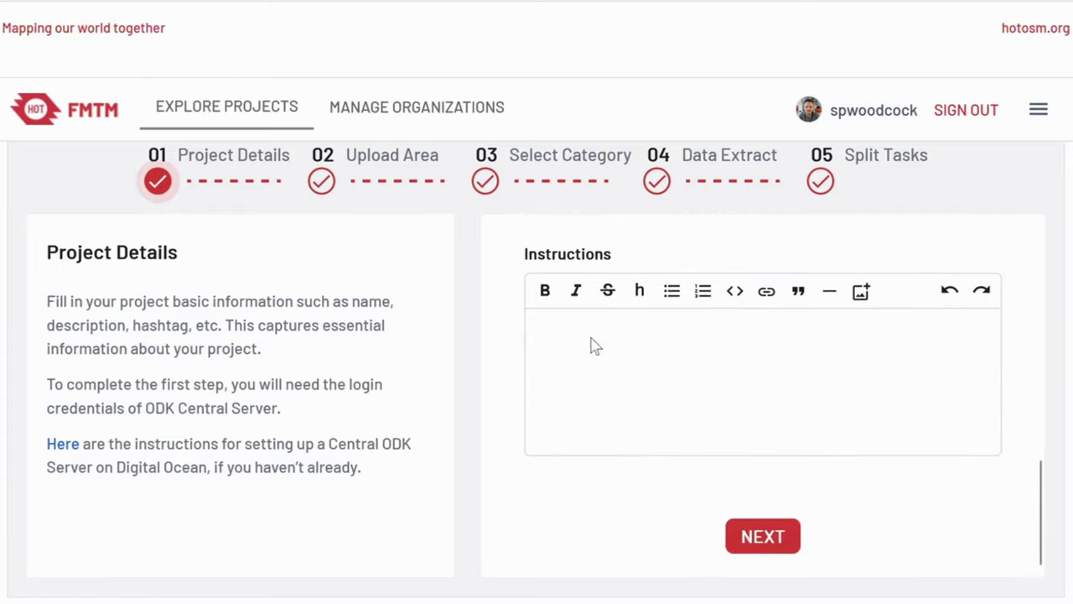
{"action": "left_click", "coordinate": [601, 341]}
{"action": "type", "text": "jwfoiwe fjowefj iowefjiowejf iowefjiow jf"}
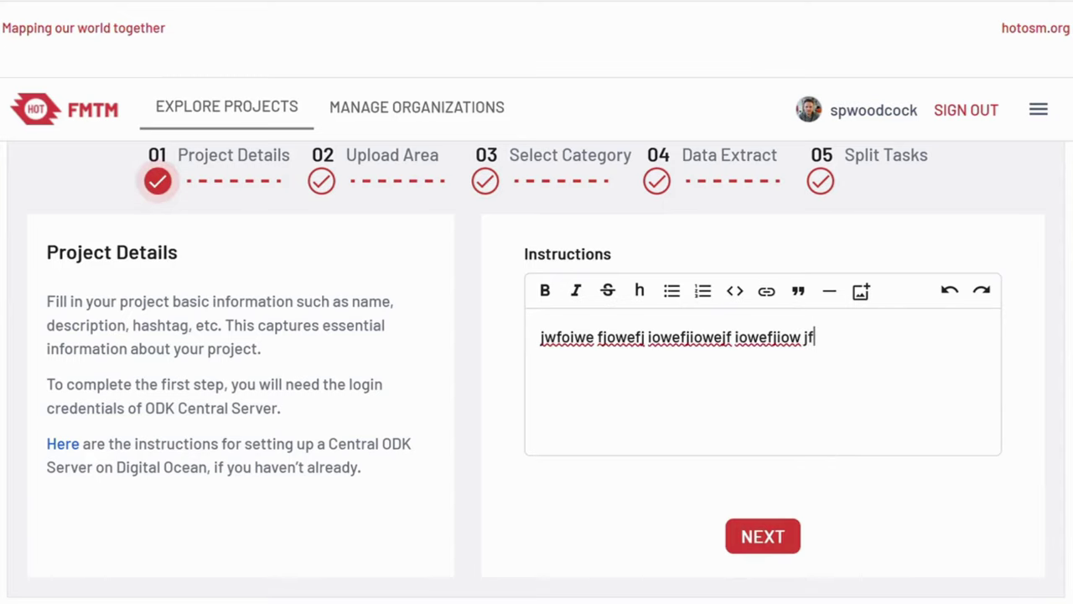
{"action": "left_click", "coordinate": [741, 545]}
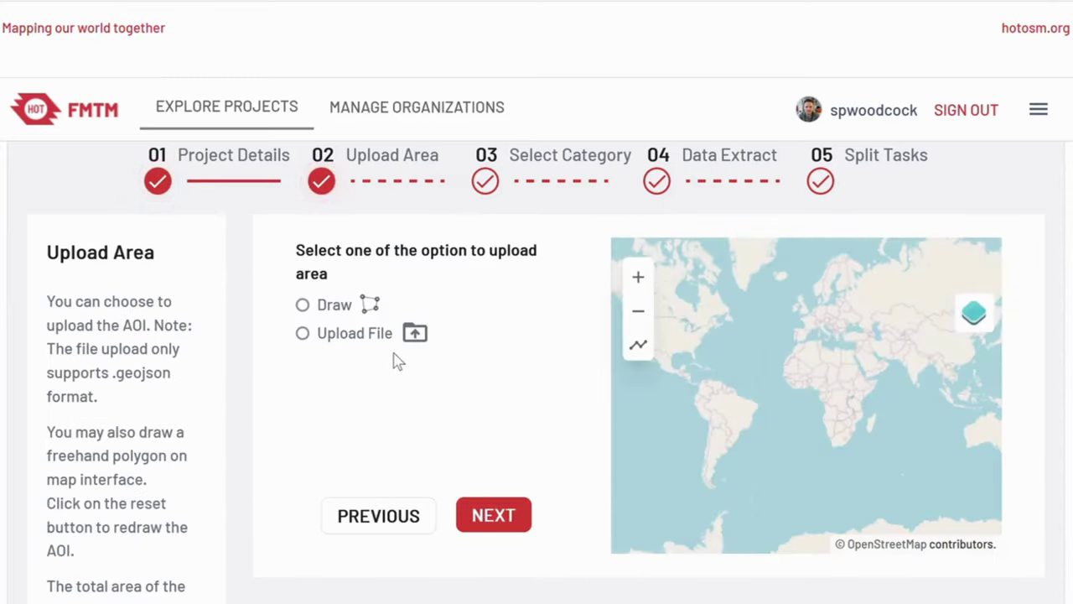
Upload kathmandu.geojson as the project area instead of drawing it, and proceed to the category selection.
{"action": "left_click", "coordinate": [304, 307]}
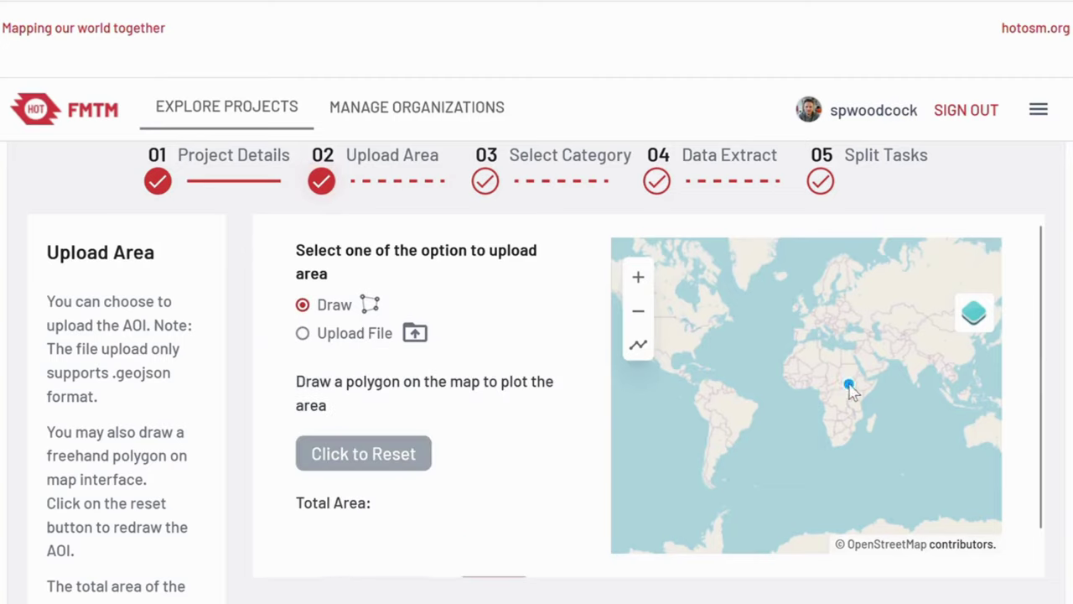
{"action": "left_click", "coordinate": [363, 337]}
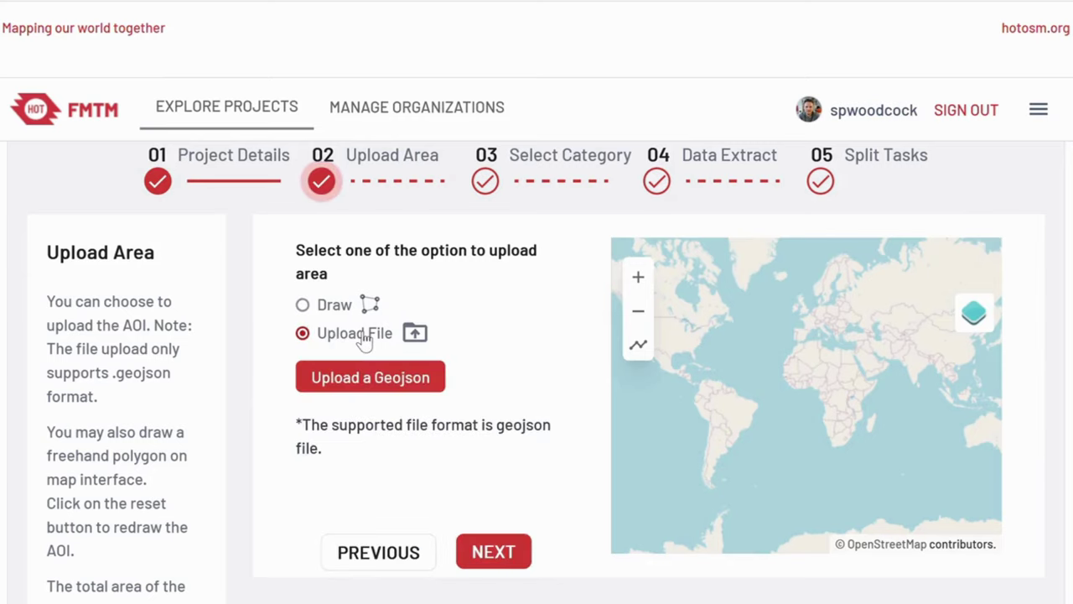
{"action": "left_click", "coordinate": [378, 388]}
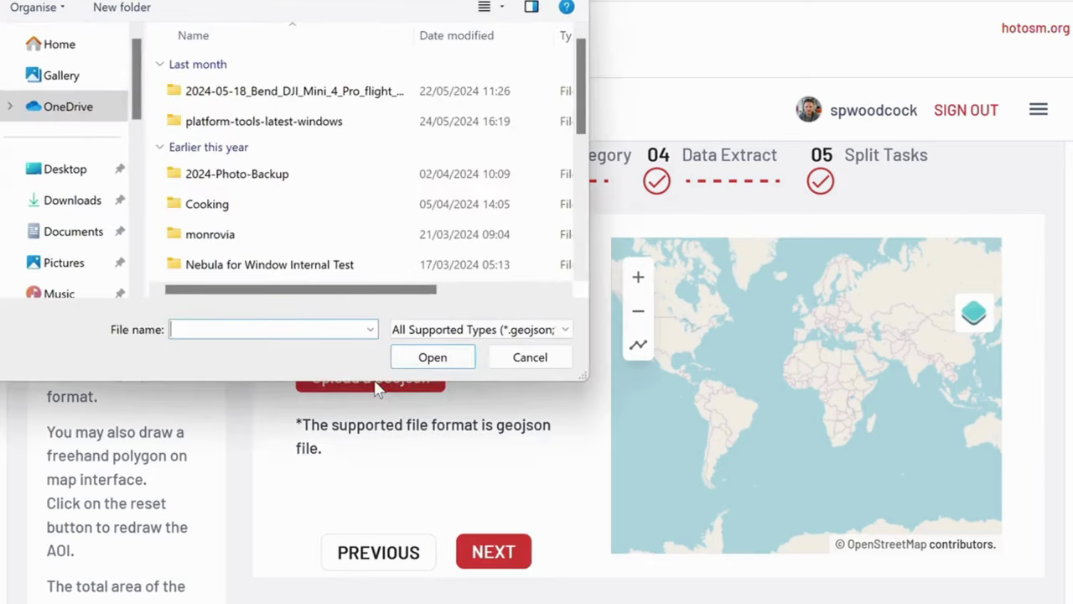
{"action": "type", "text": "kath"}
{"action": "key", "text": "Down"}
{"action": "key", "text": "Return"}
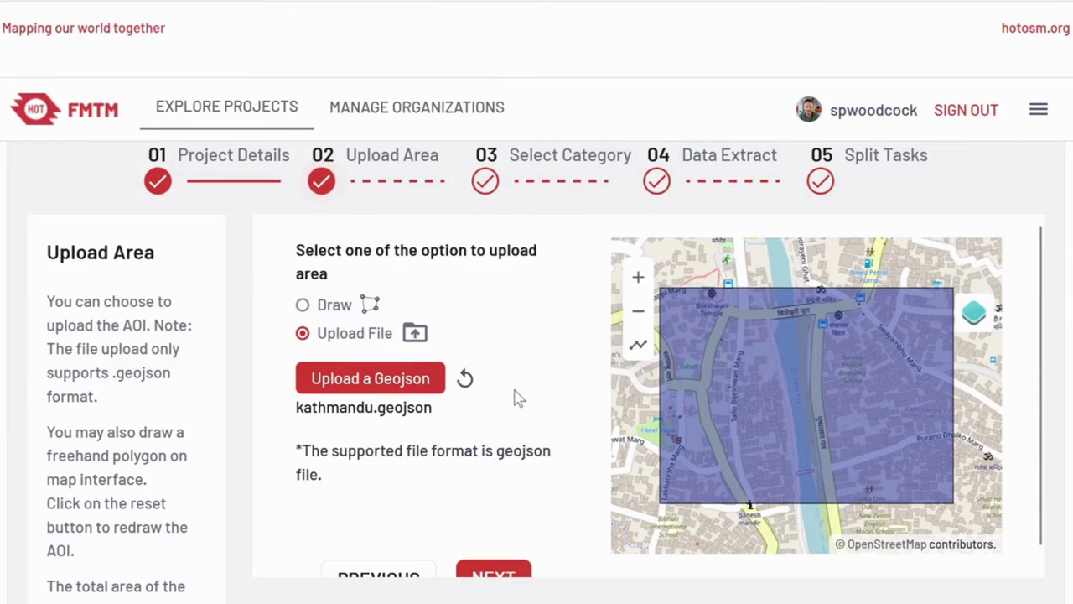
{"action": "scroll", "coordinate": [517, 401], "scroll_direction": "down", "scroll_amount": 1}
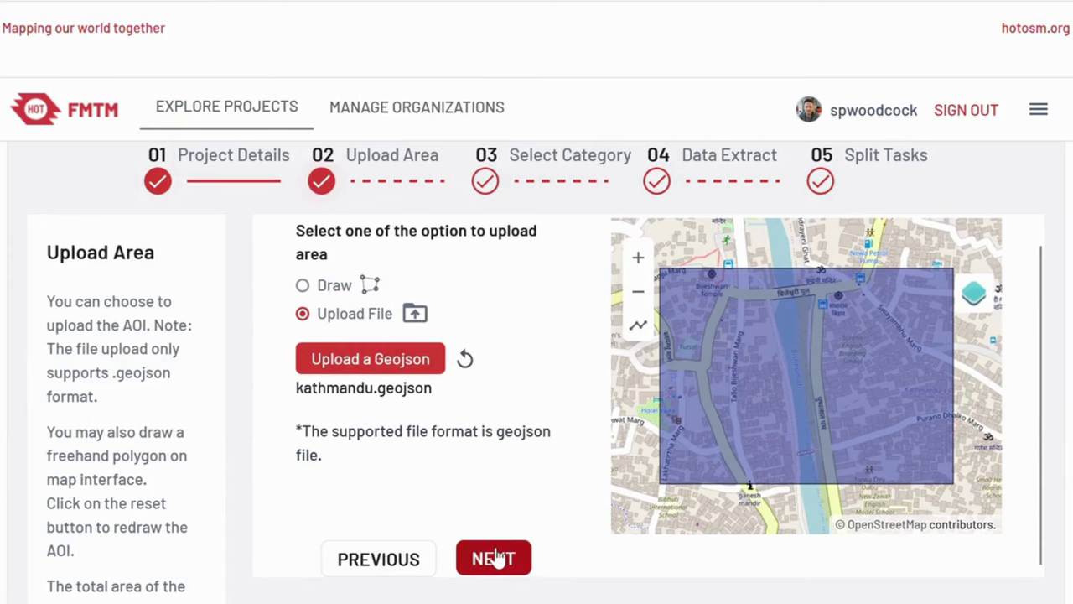
{"action": "left_click", "coordinate": [495, 558]}
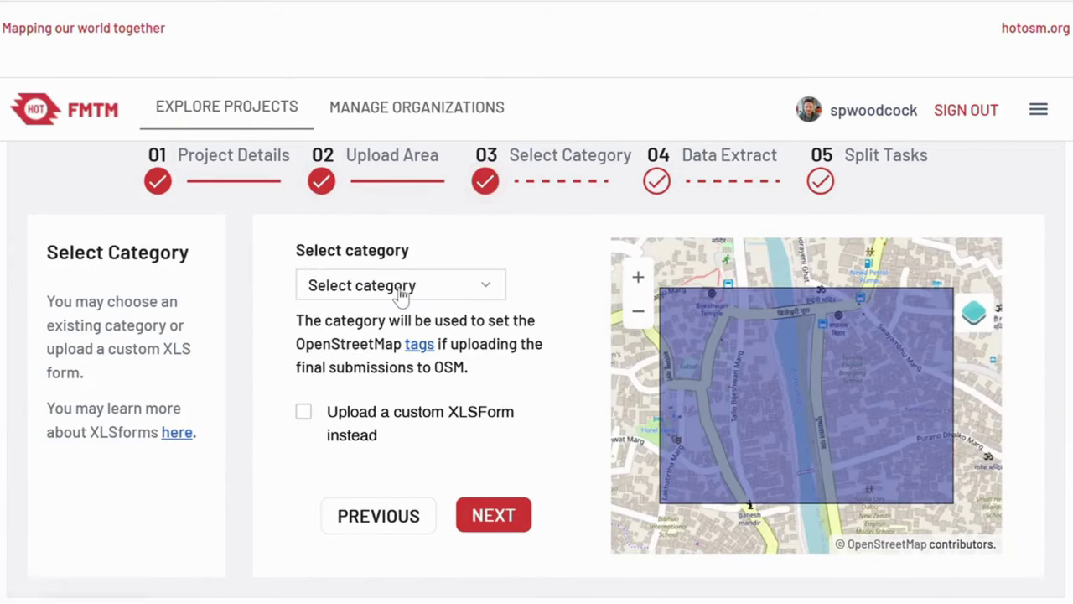
Choose buildings as the survey category and proceed to the Data Extract stage.
{"action": "left_click", "coordinate": [403, 287]}
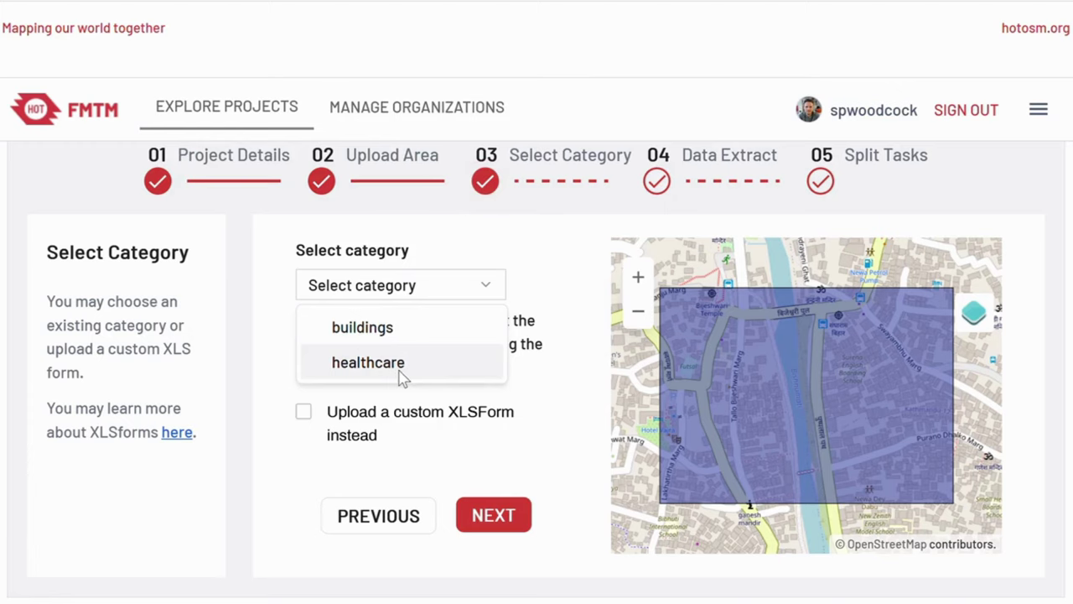
{"action": "left_click", "coordinate": [394, 333]}
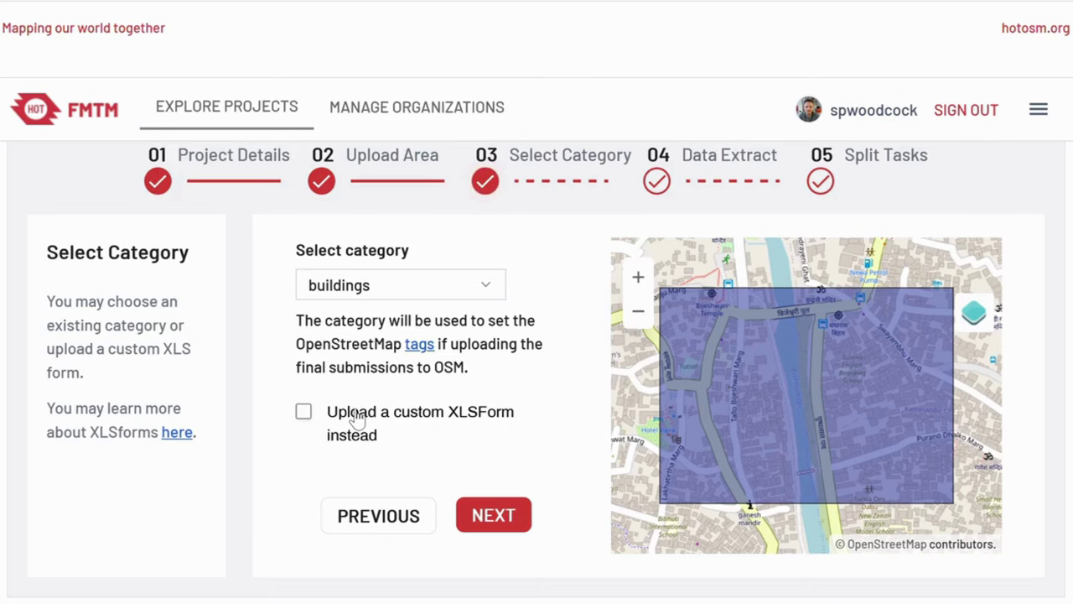
{"action": "left_click", "coordinate": [498, 517]}
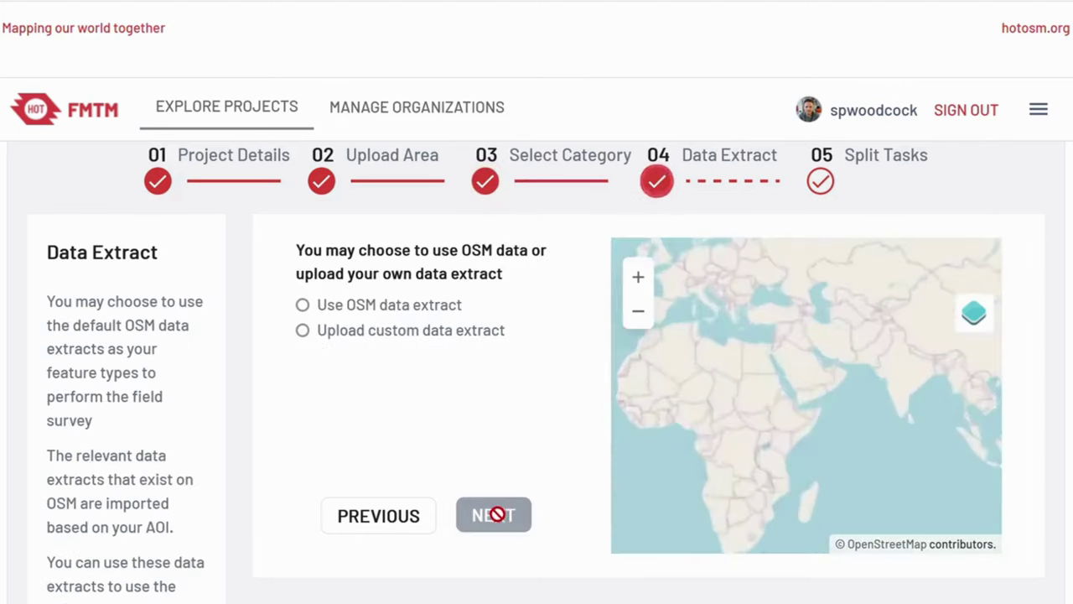
Generate the project's data extract from OSM data.
{"action": "left_click", "coordinate": [380, 308]}
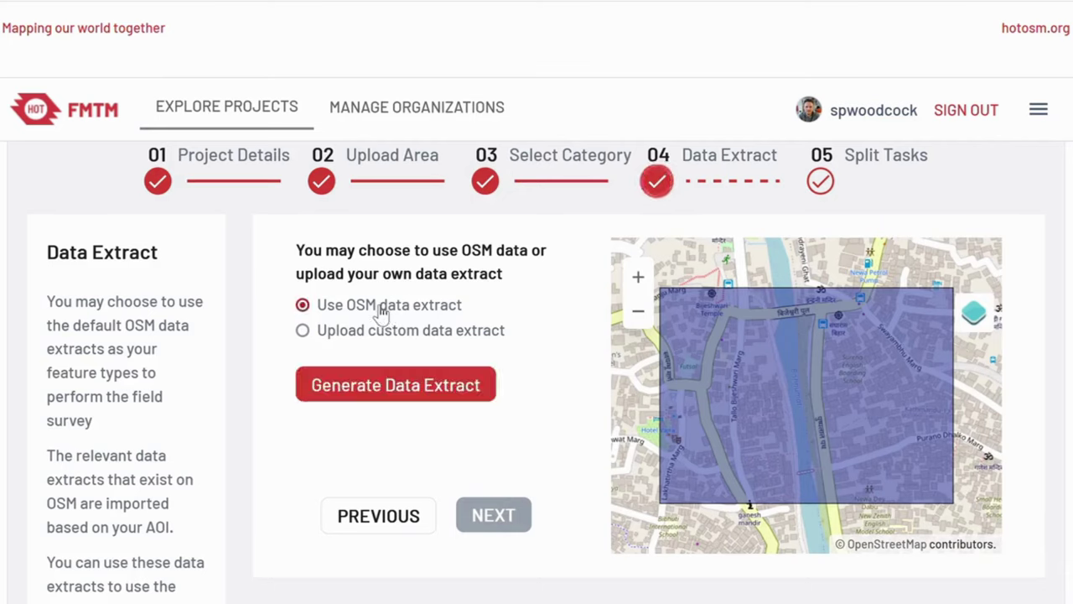
{"action": "left_click", "coordinate": [395, 388]}
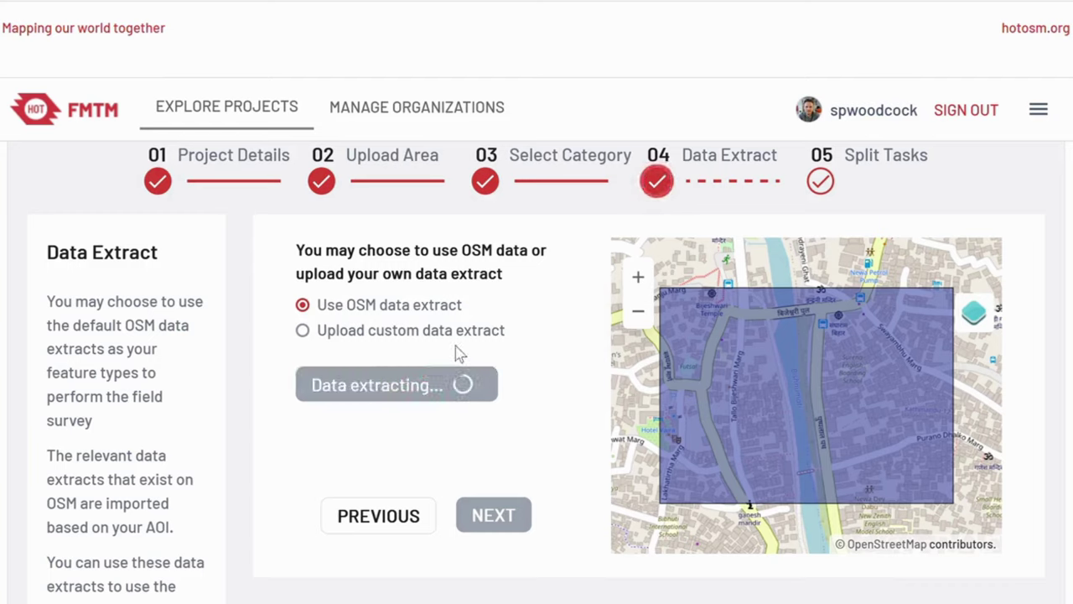
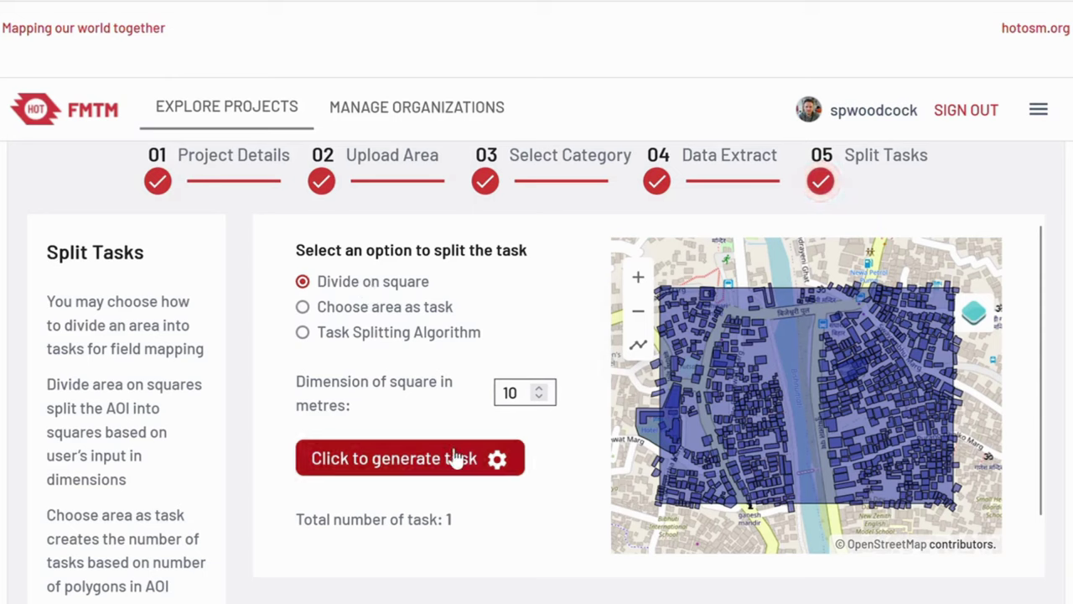
Try splitting the project area into tasks by 100 m squares, and by using the whole area as the task.
{"action": "left_click", "coordinate": [527, 390]}
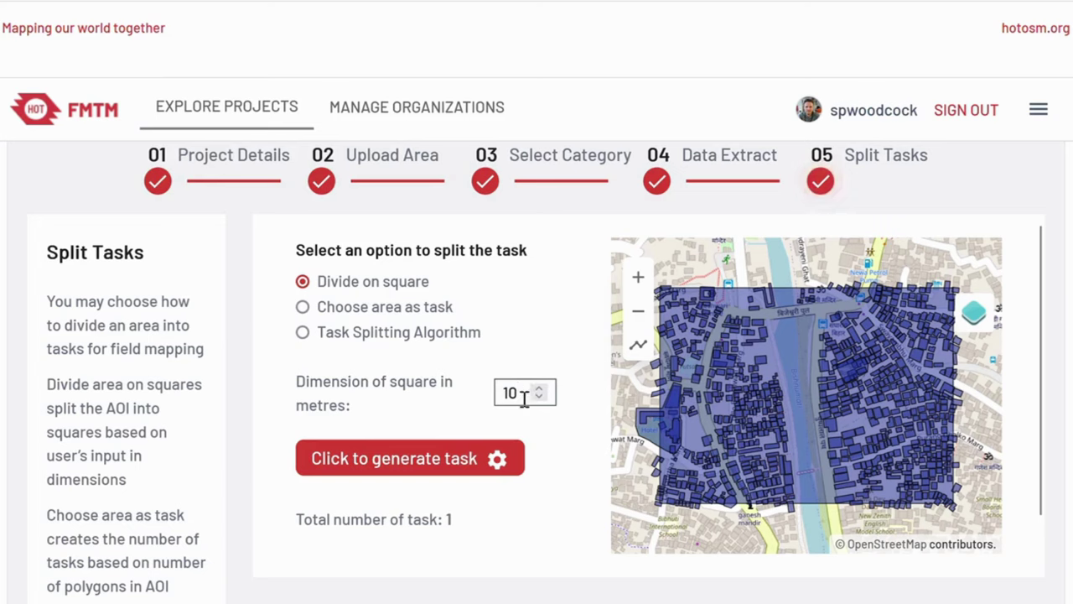
{"action": "type", "text": "0"}
{"action": "left_click", "coordinate": [453, 461]}
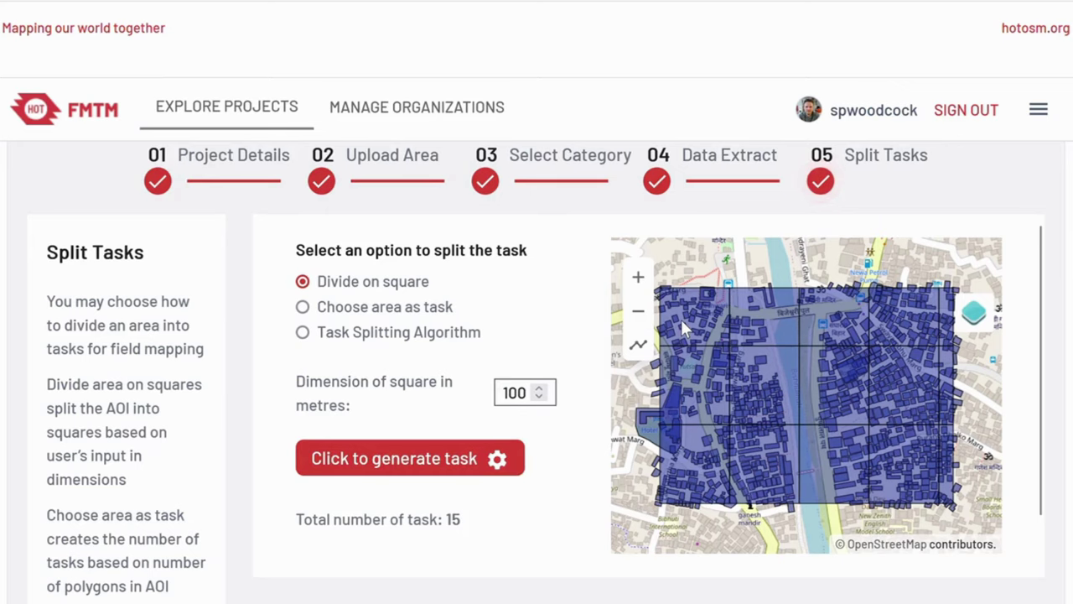
{"action": "left_click", "coordinate": [374, 317]}
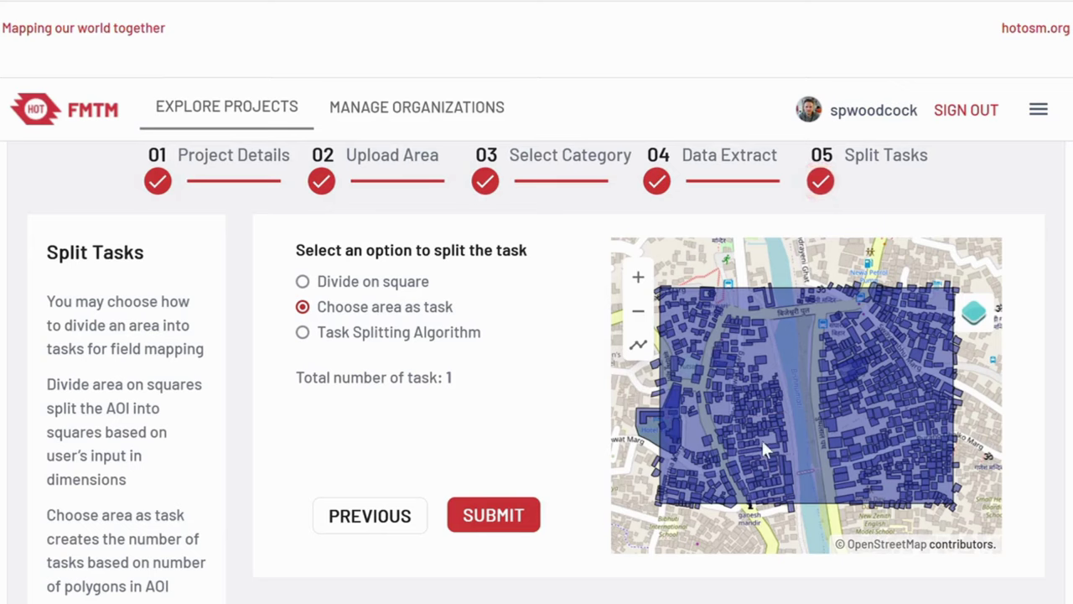
Split the project area with the Task Splitting Algorithm at an average of 10 buildings per task, and submit the project.
{"action": "left_click", "coordinate": [390, 343]}
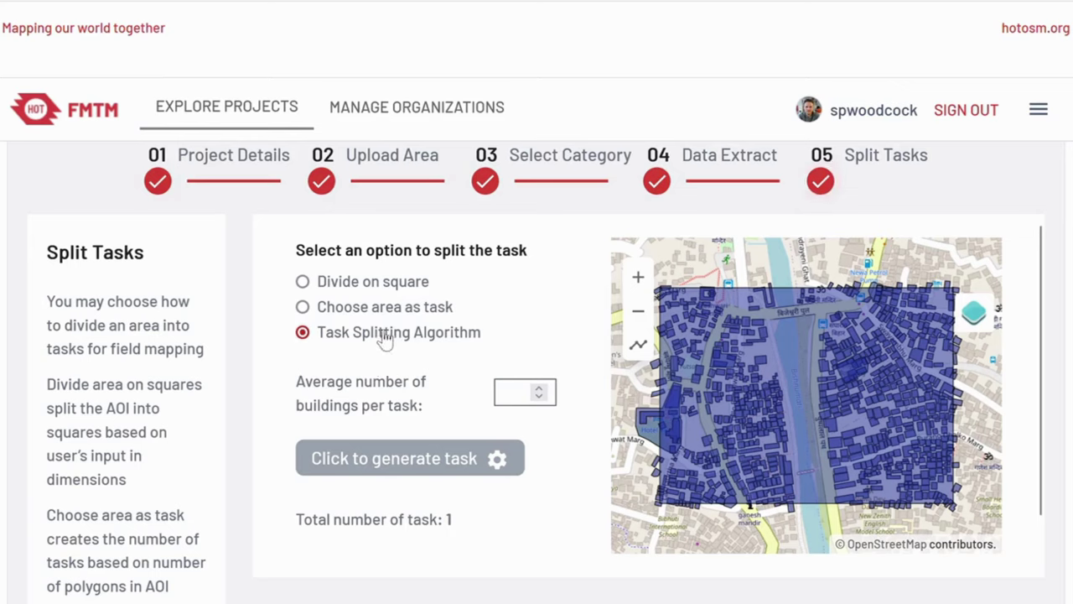
{"action": "left_click", "coordinate": [510, 392]}
{"action": "type", "text": "10"}
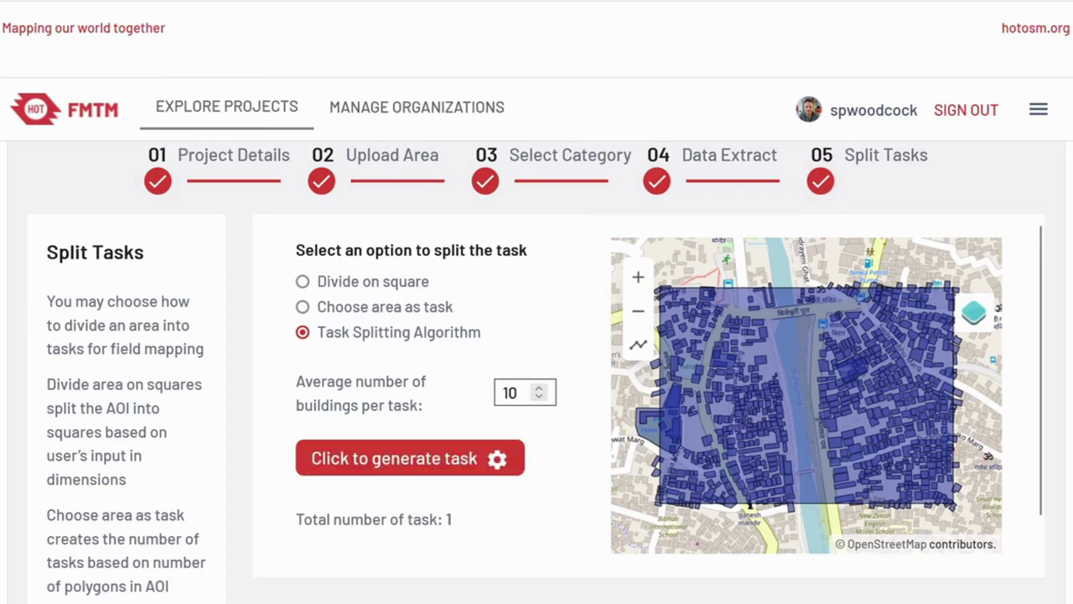
{"action": "left_click", "coordinate": [451, 463]}
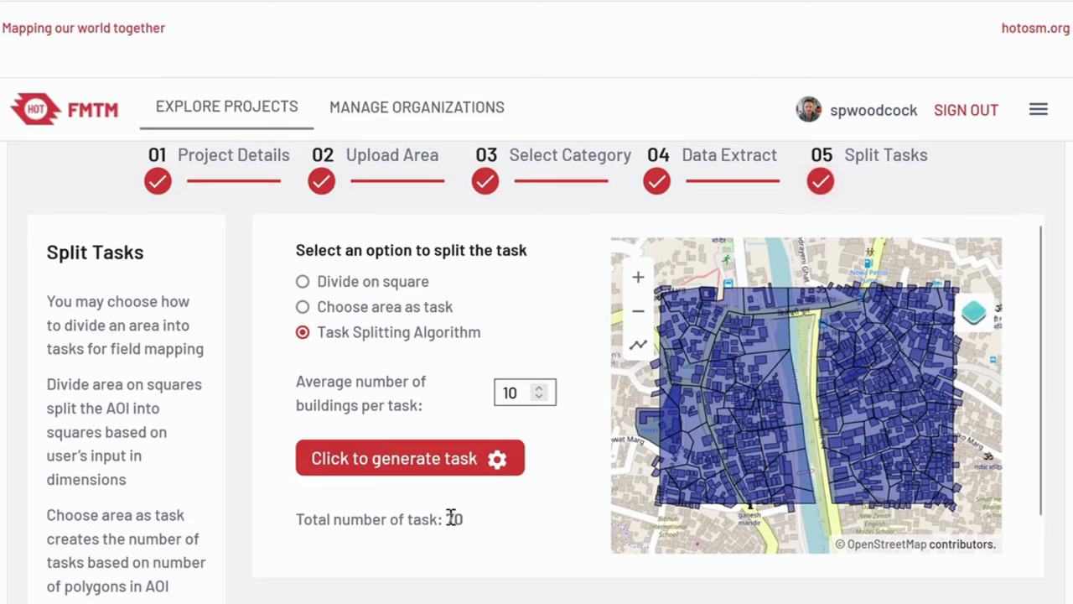
{"action": "scroll", "coordinate": [596, 441], "scroll_direction": "down", "scroll_amount": 1}
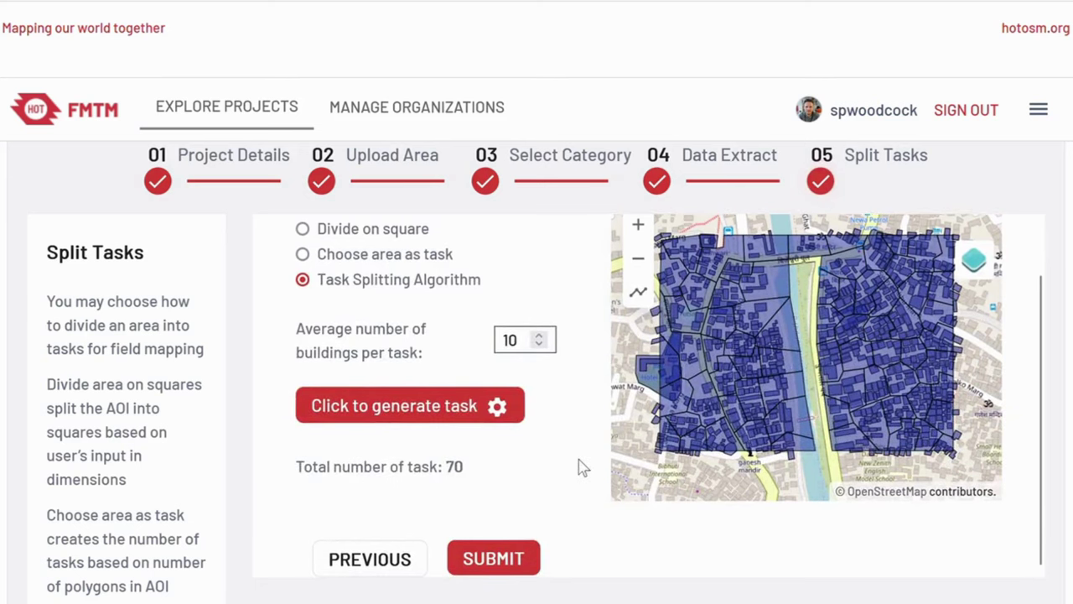
{"action": "left_click", "coordinate": [514, 560]}
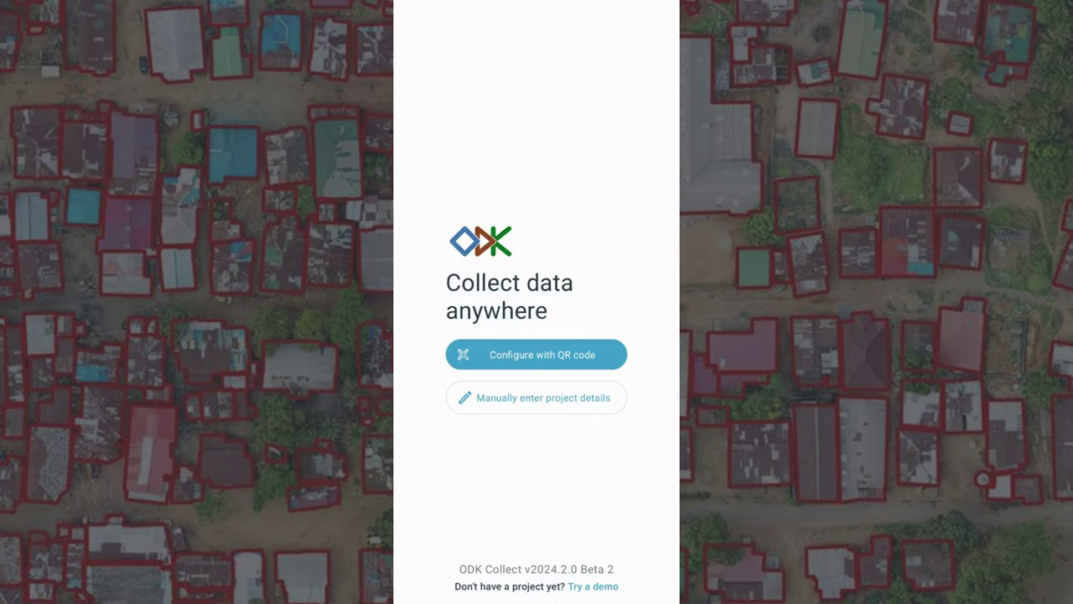
Switch to ODK Collect and add the mapping project by scanning its configuration QR code.
{"action": "left_click", "coordinate": [536, 353]}
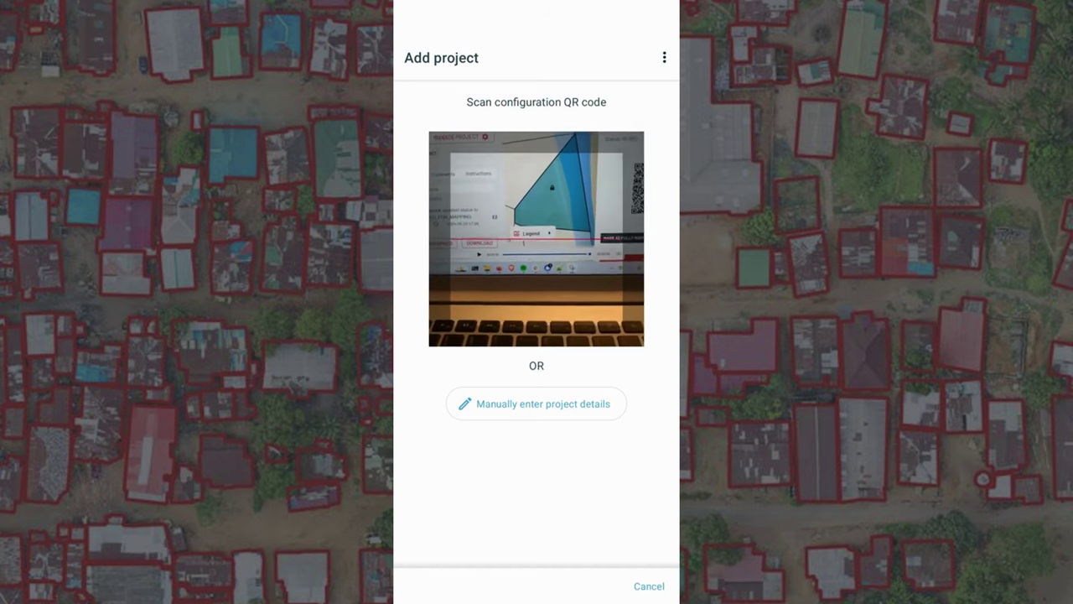
{"action": "left_click", "coordinate": [664, 57]}
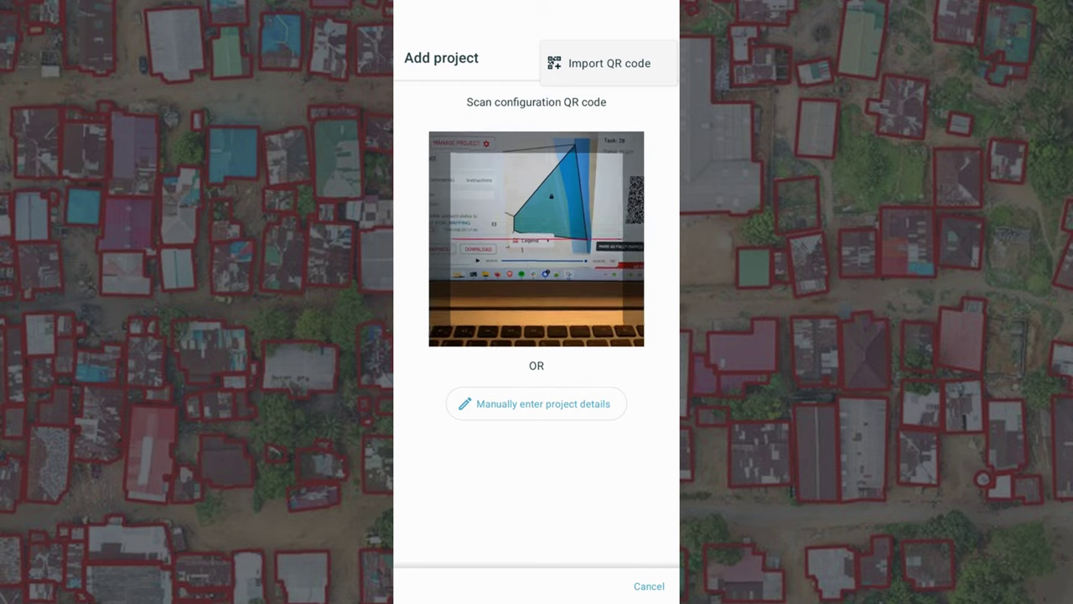
{"action": "key", "text": "Escape"}
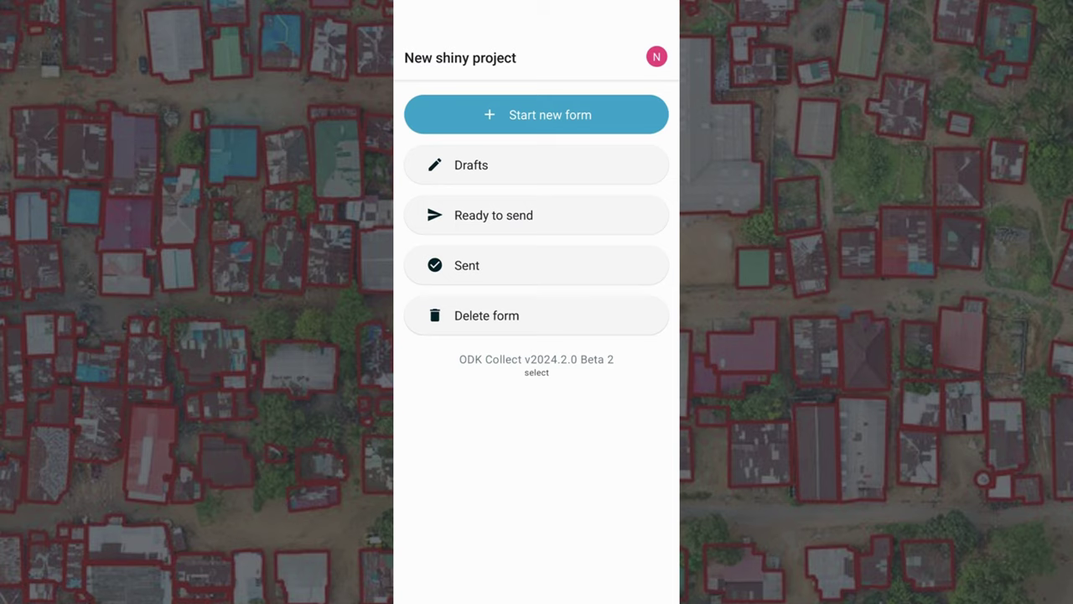
Start a new buildings form and proceed past the welcome page to the Essential Fields.
{"action": "left_click", "coordinate": [536, 114]}
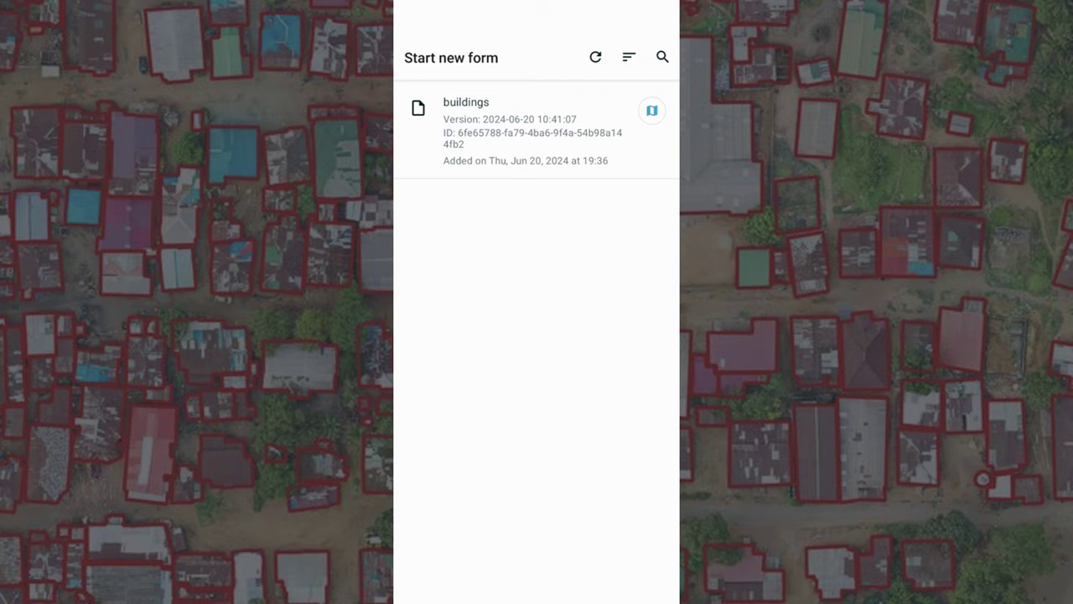
{"action": "left_click", "coordinate": [503, 130]}
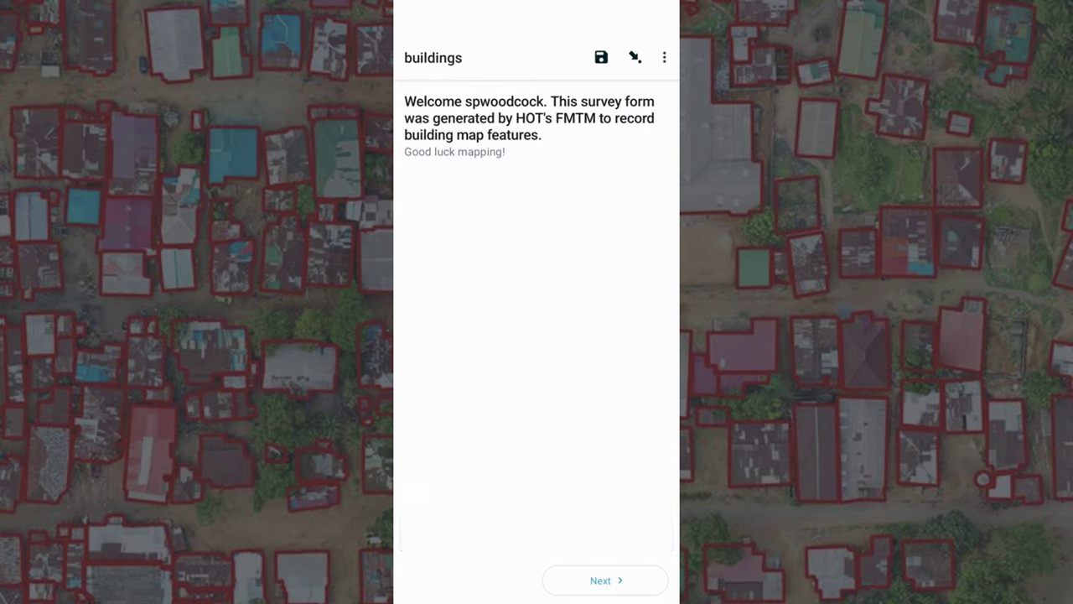
{"action": "left_click", "coordinate": [605, 581]}
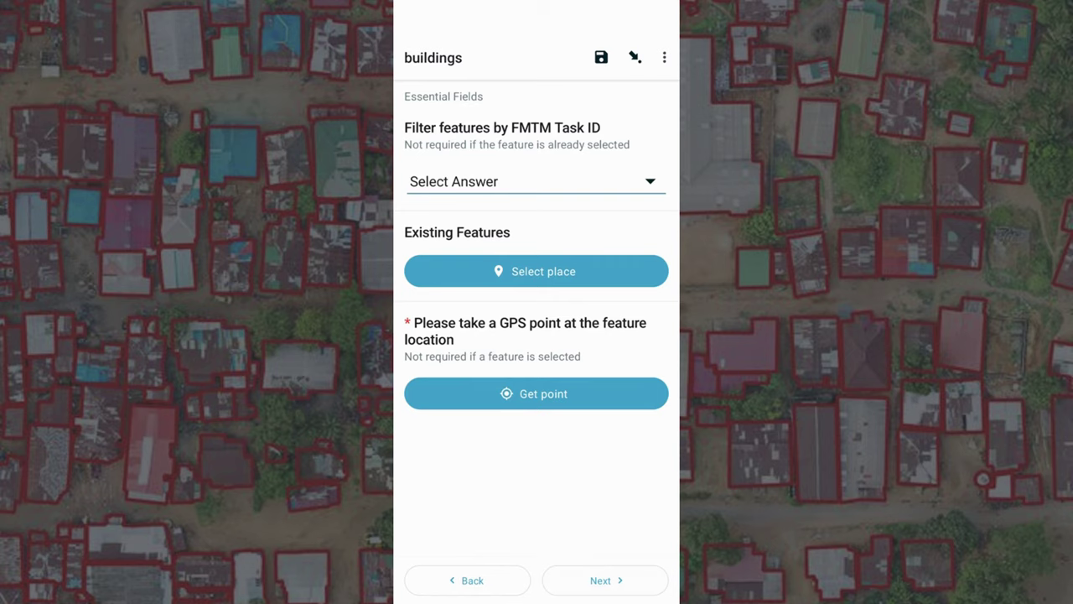
Filter the form's features by FMTM Task ID 28.
{"action": "left_click", "coordinate": [537, 182]}
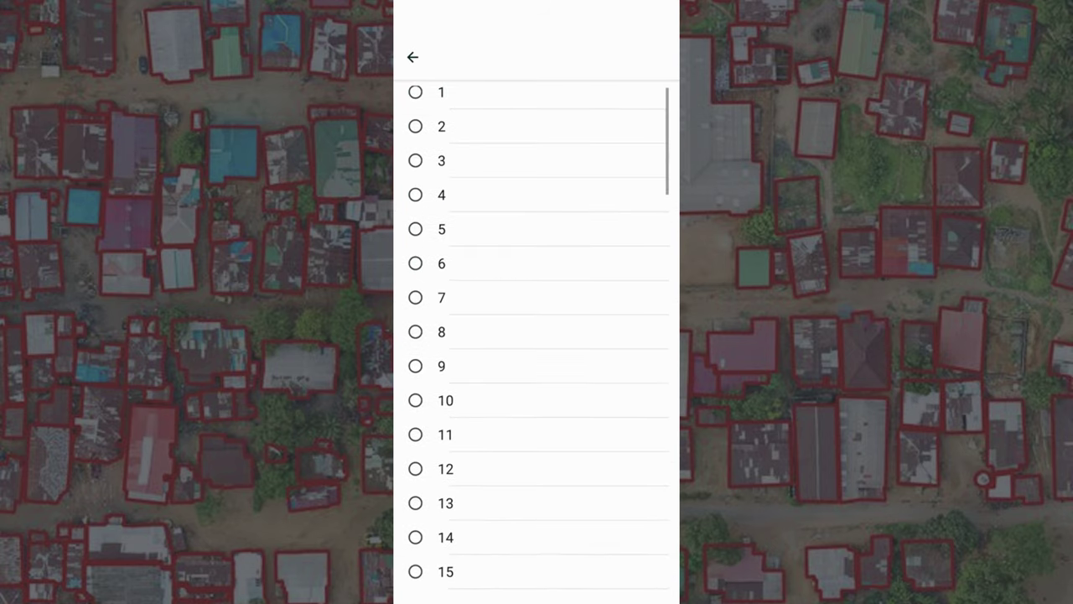
{"action": "scroll", "coordinate": [537, 336], "scroll_direction": "down", "scroll_amount": 4}
{"action": "scroll", "coordinate": [537, 335], "scroll_direction": "down", "scroll_amount": 4}
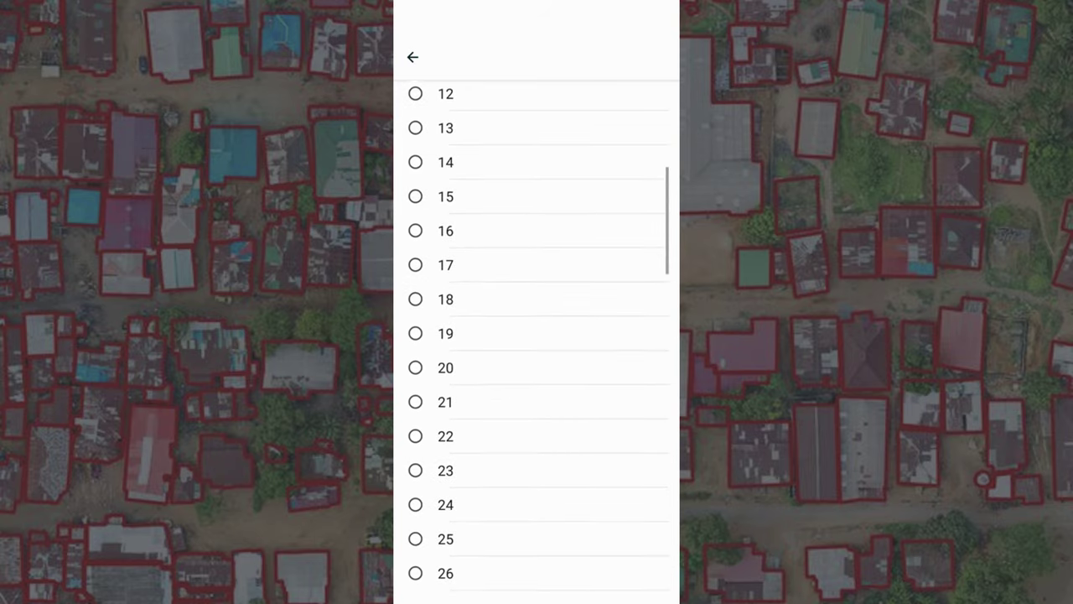
{"action": "scroll", "coordinate": [537, 335], "scroll_direction": "down", "scroll_amount": 3}
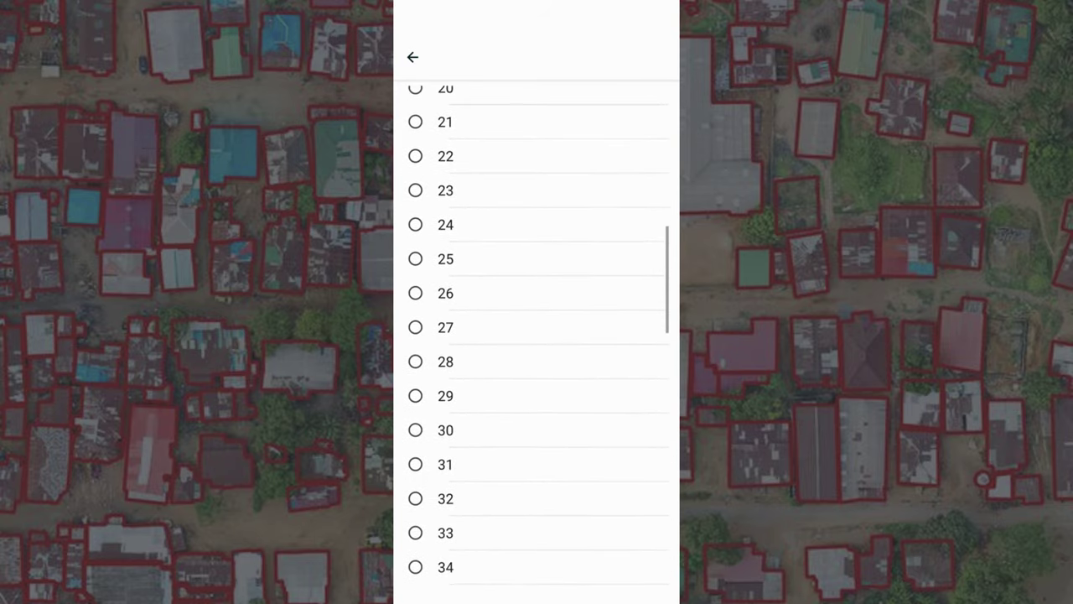
{"action": "scroll", "coordinate": [537, 336], "scroll_direction": "down", "scroll_amount": 1}
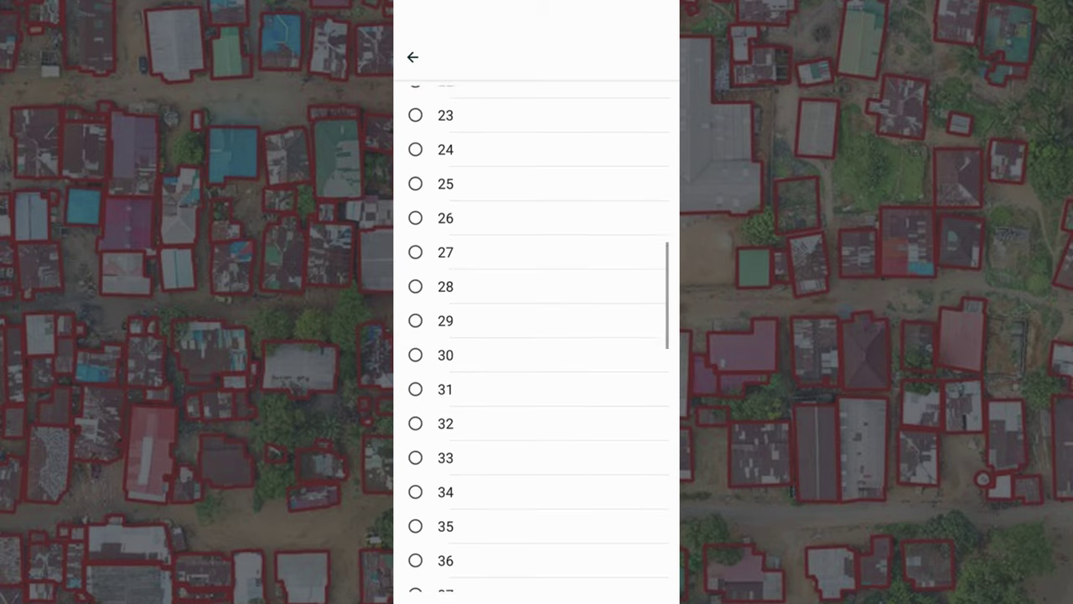
{"action": "scroll", "coordinate": [537, 336], "scroll_direction": "down", "scroll_amount": 1}
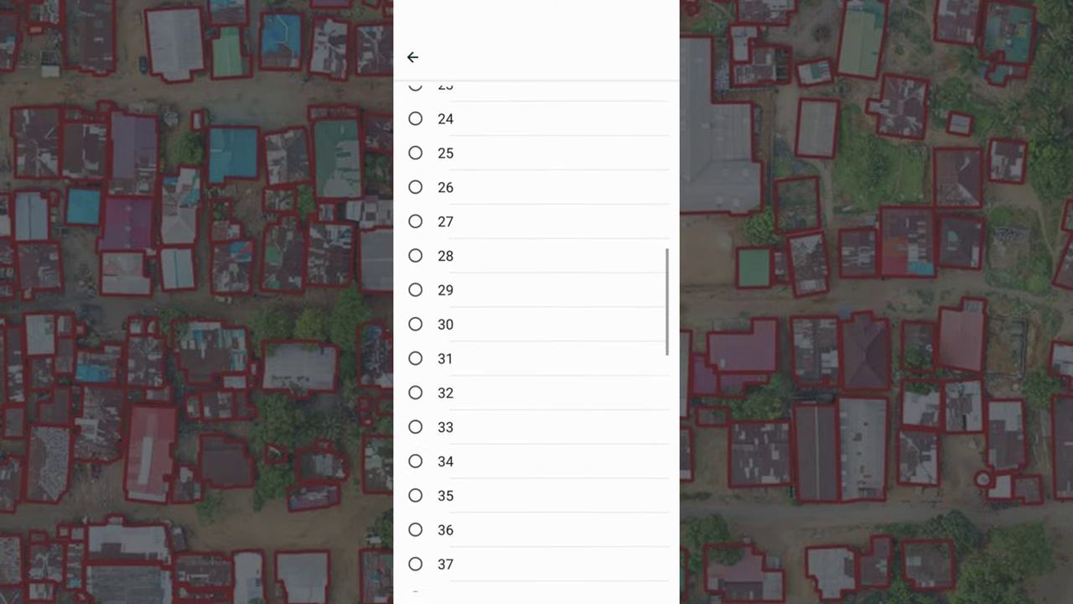
{"action": "left_click", "coordinate": [445, 250]}
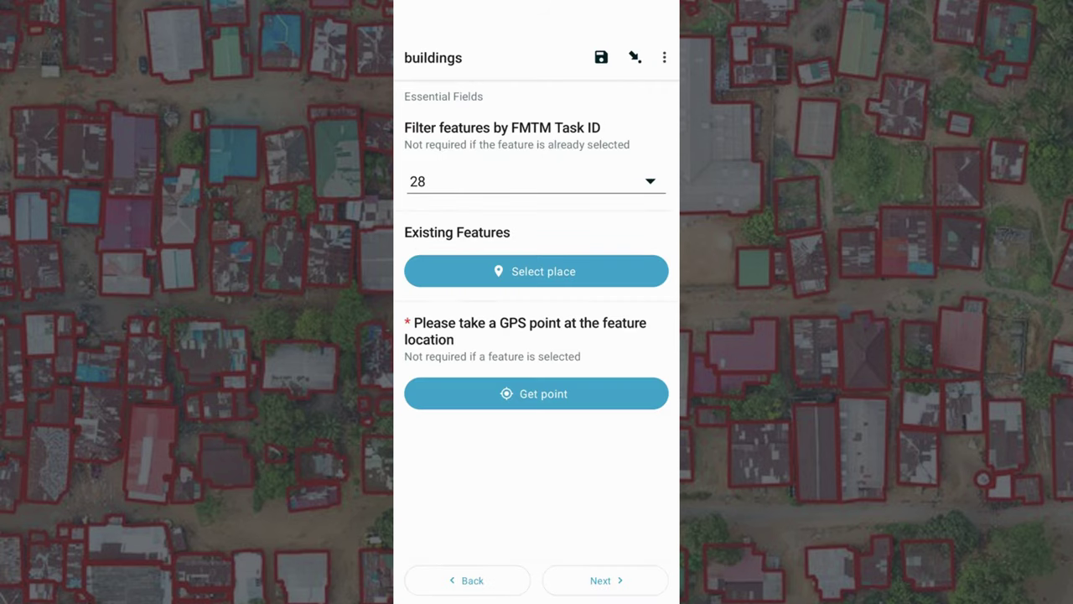
Select the existing building Task 28 Feature 206850573 on the map and proceed to the Verification page.
{"action": "left_click", "coordinate": [536, 271]}
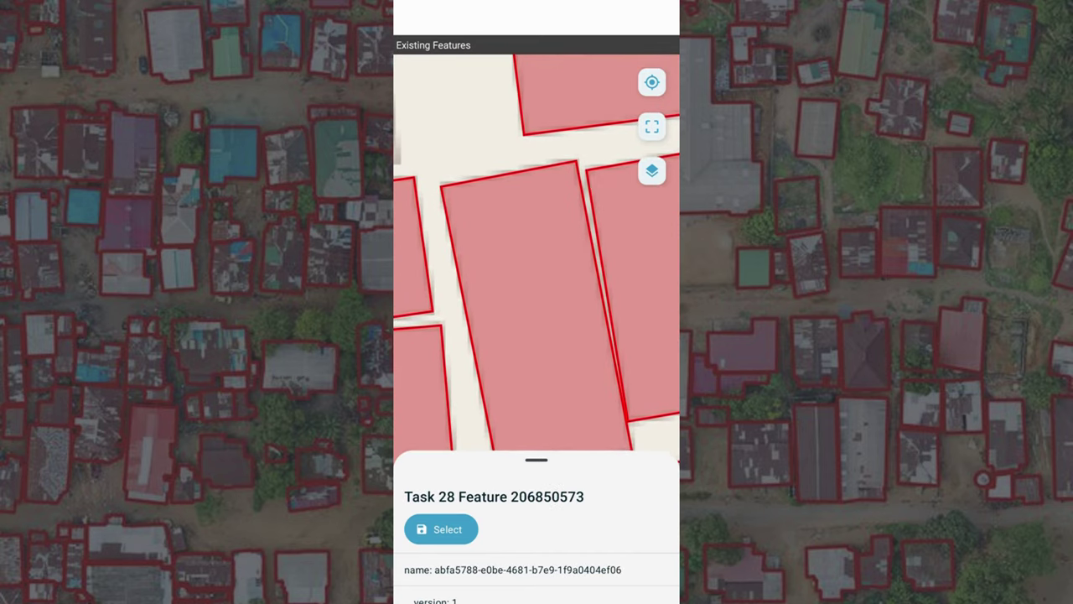
{"action": "left_click", "coordinate": [440, 530]}
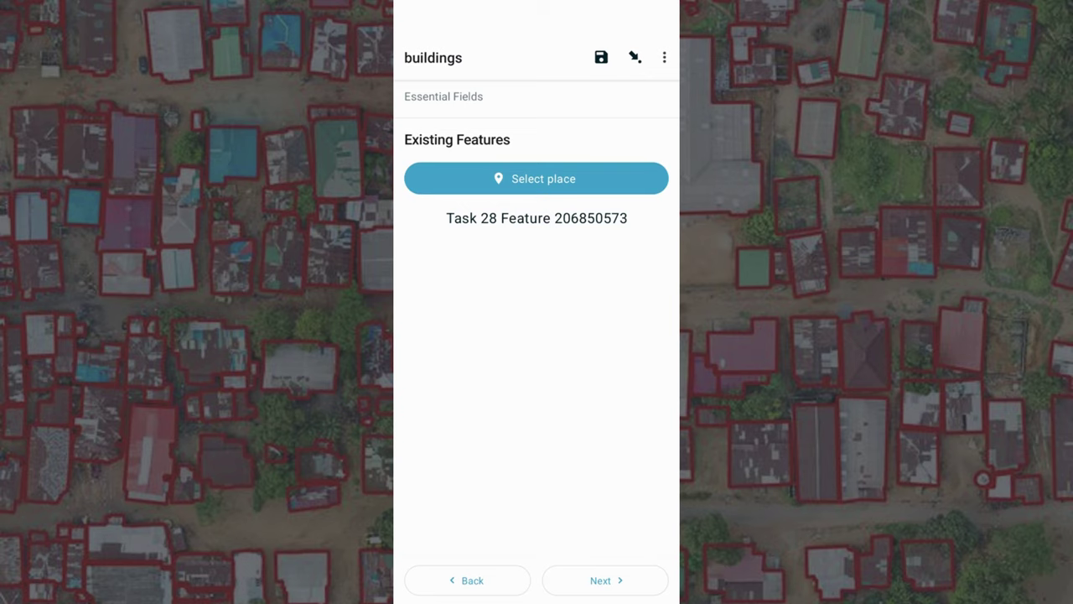
{"action": "left_click", "coordinate": [605, 581]}
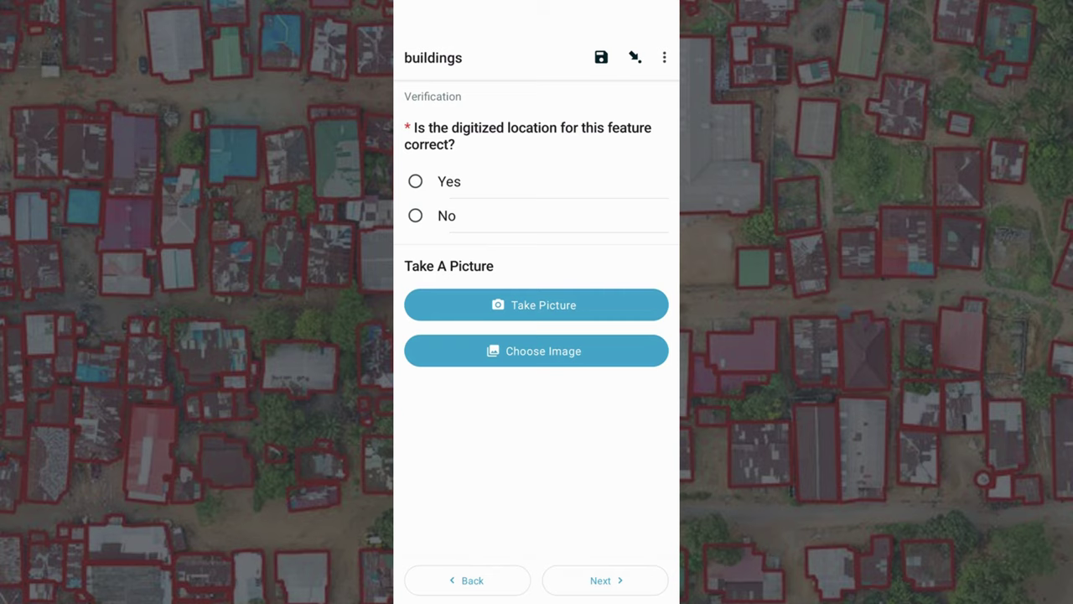
Answer Yes to the digitized location being correct, and set the building type to "A place people live in".
{"action": "left_click", "coordinate": [415, 181]}
{"action": "left_click", "coordinate": [605, 580]}
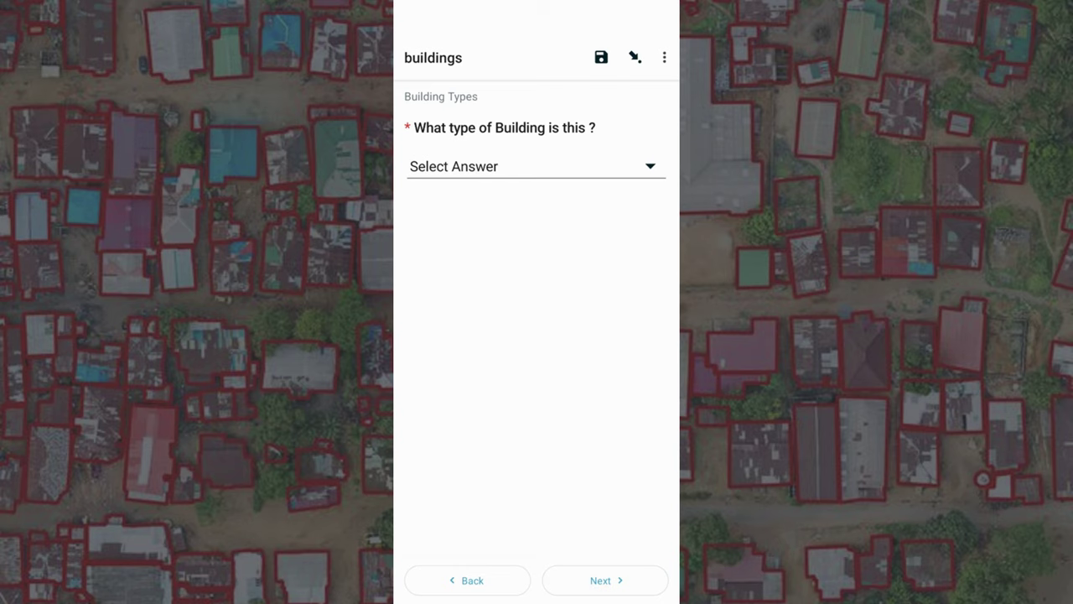
{"action": "left_click", "coordinate": [536, 166]}
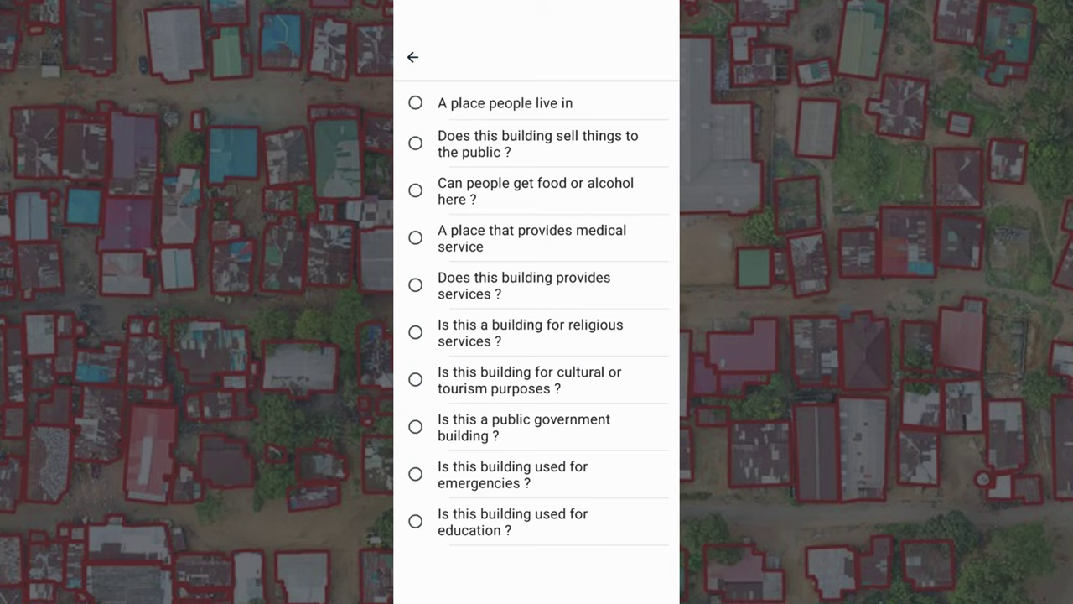
{"action": "left_click", "coordinate": [506, 103]}
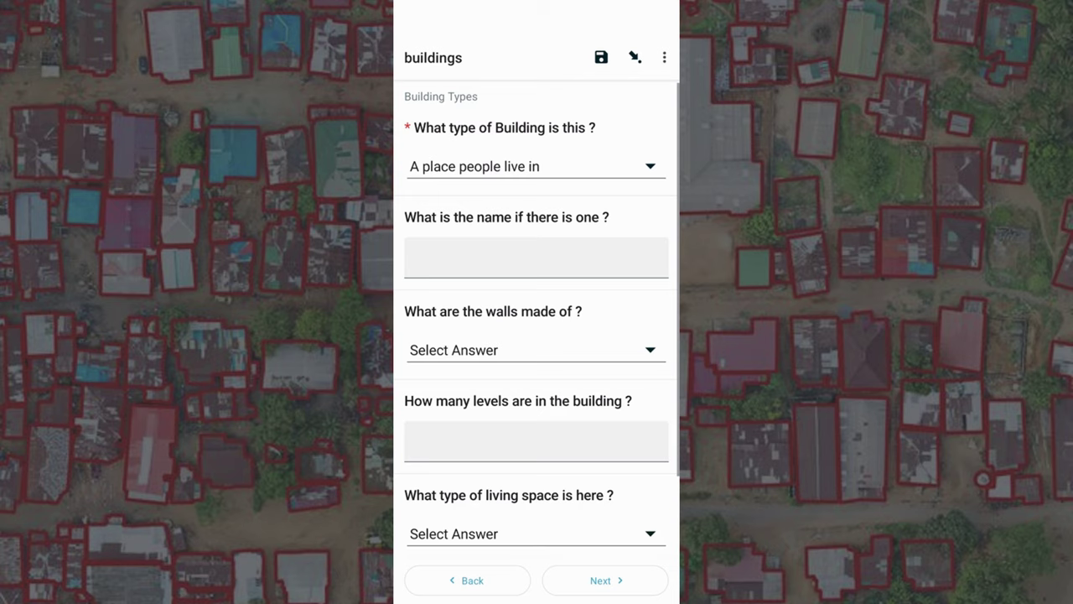
Enter "Some House" as the building's name.
{"action": "left_click", "coordinate": [416, 257]}
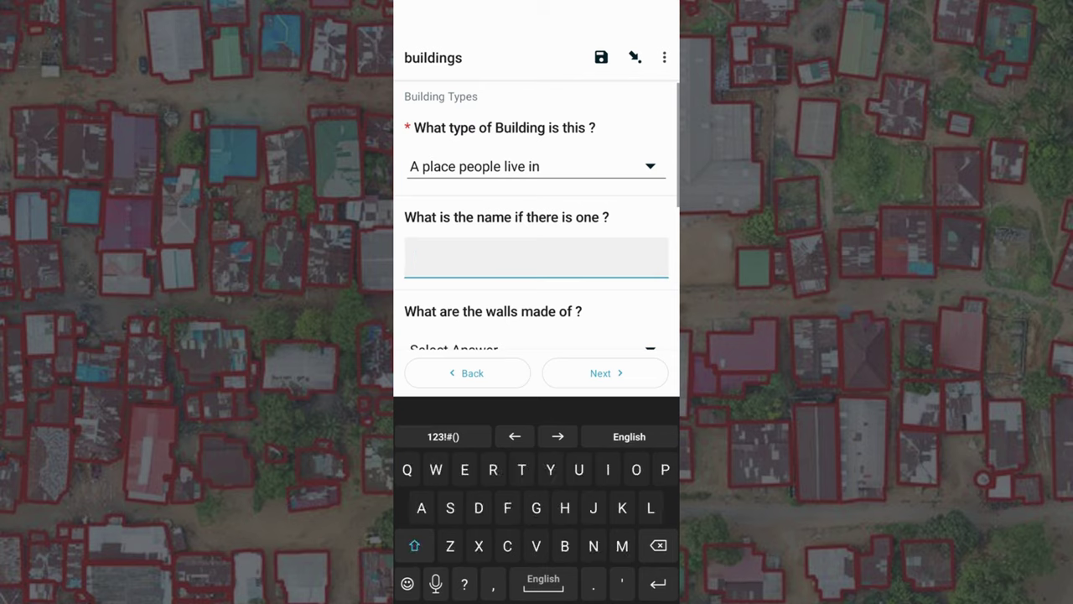
{"action": "type", "text": "Some"}
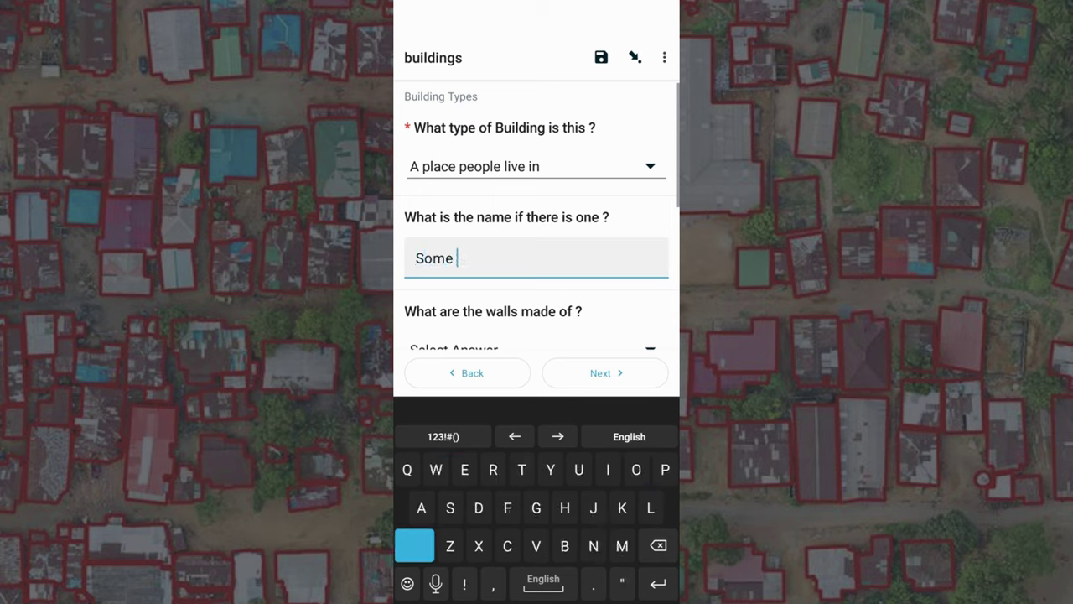
{"action": "type", "text": " Hohse"}
{"action": "left_click", "coordinate": [478, 409]}
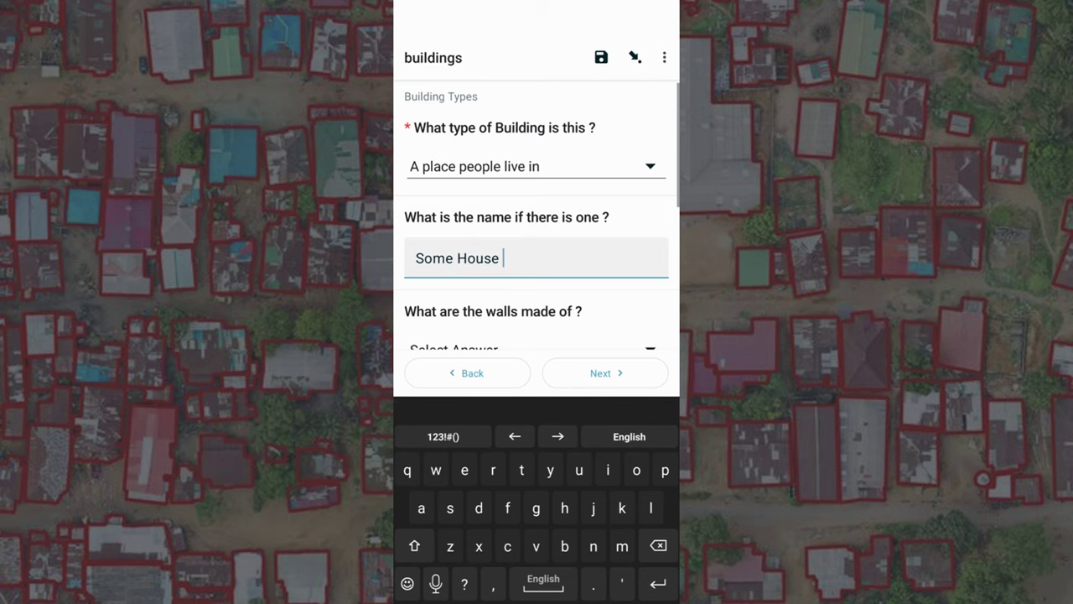
{"action": "left_click", "coordinate": [532, 258]}
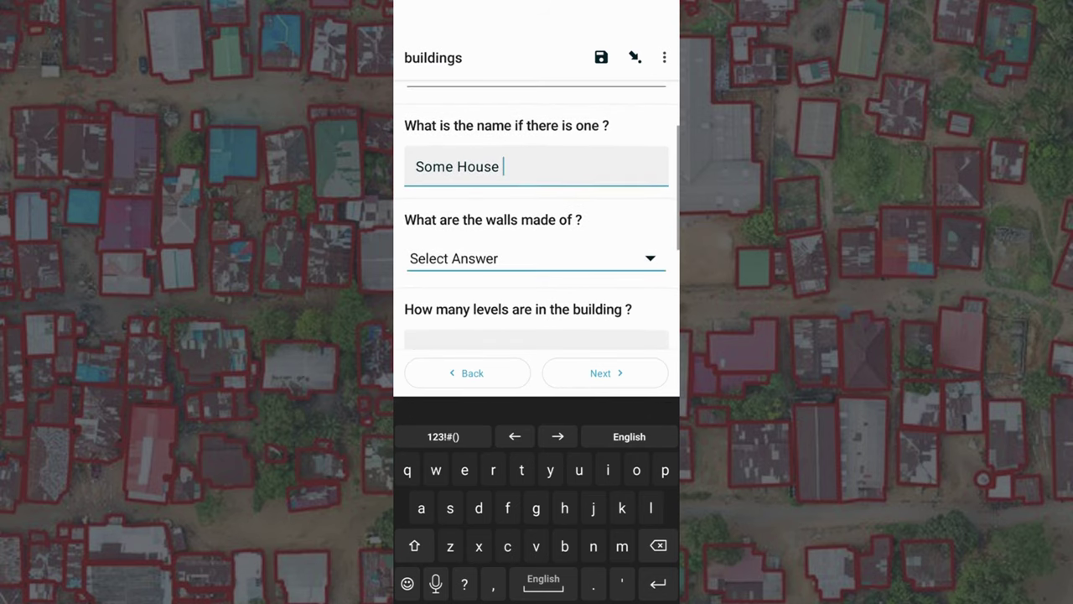
{"action": "left_click", "coordinate": [457, 171]}
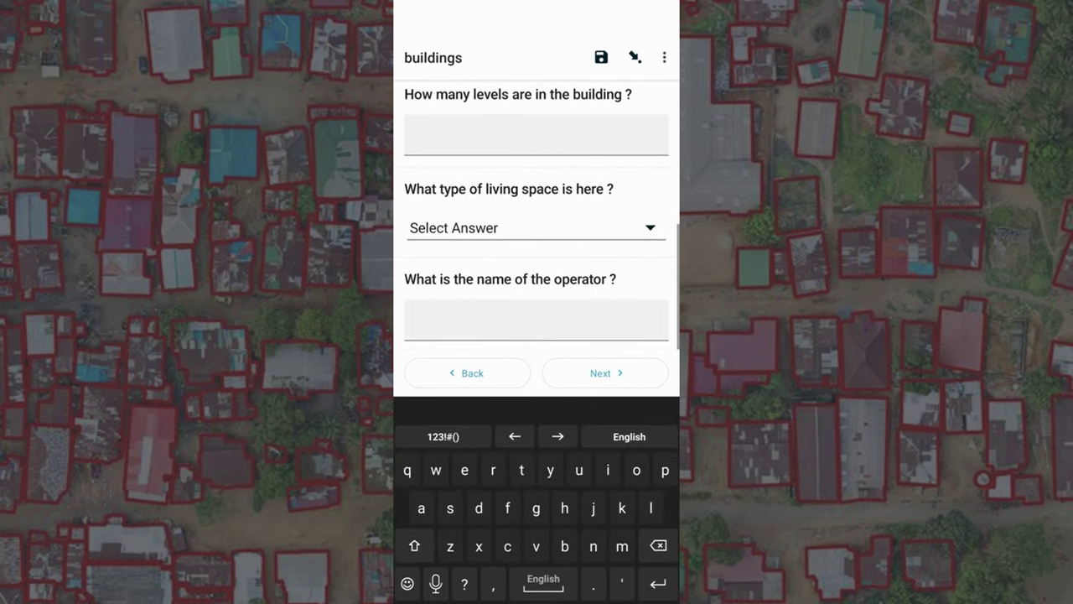
Skip the remaining building questions and optional details, and enter "hello" as the comment about the feature.
{"action": "left_click", "coordinate": [606, 372]}
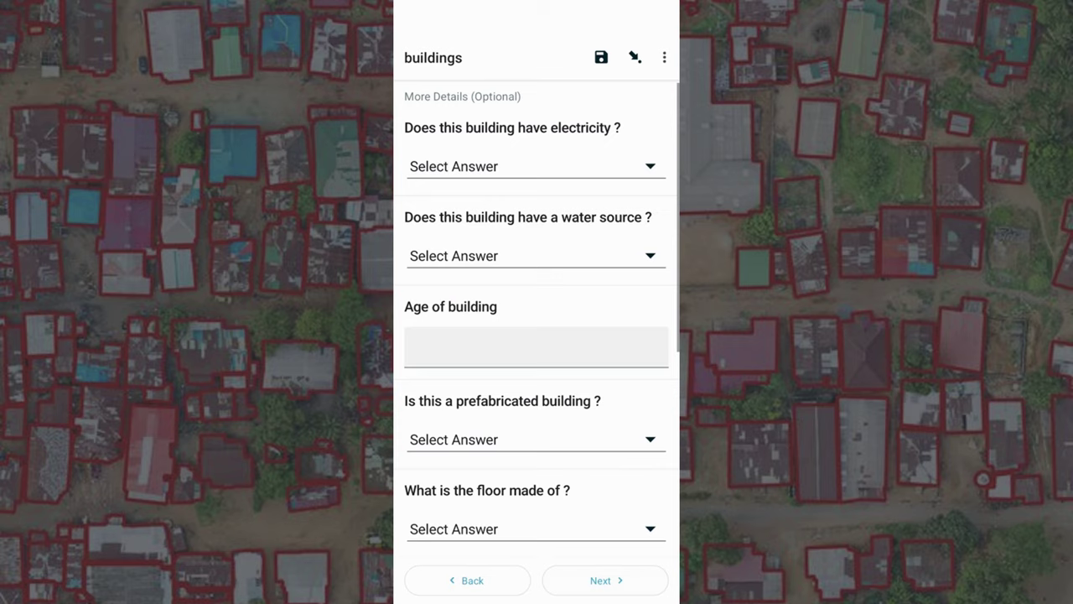
{"action": "left_click", "coordinate": [605, 580]}
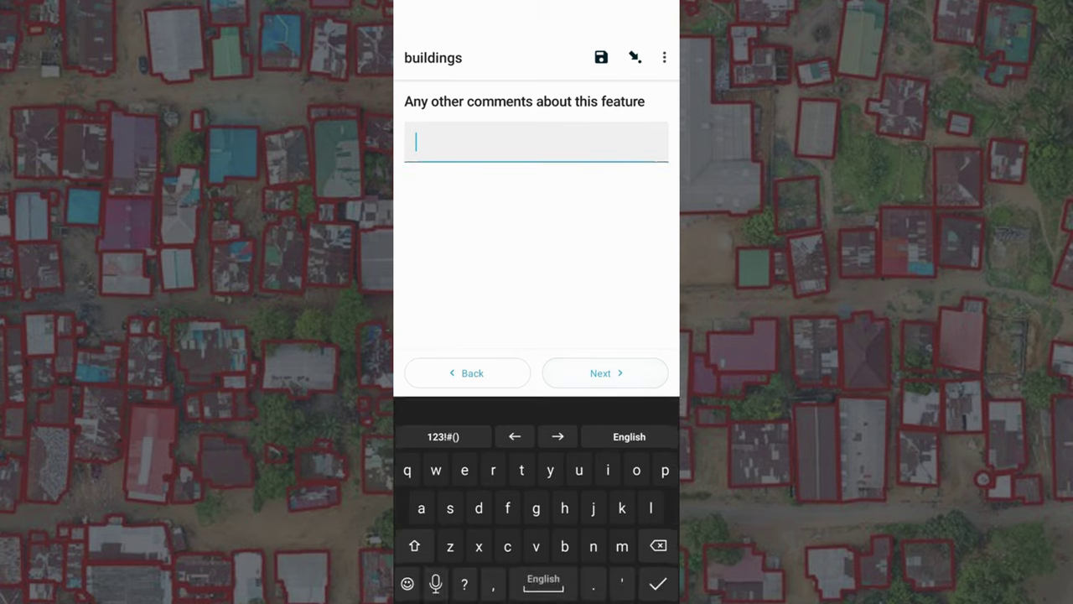
{"action": "type", "text": "h"}
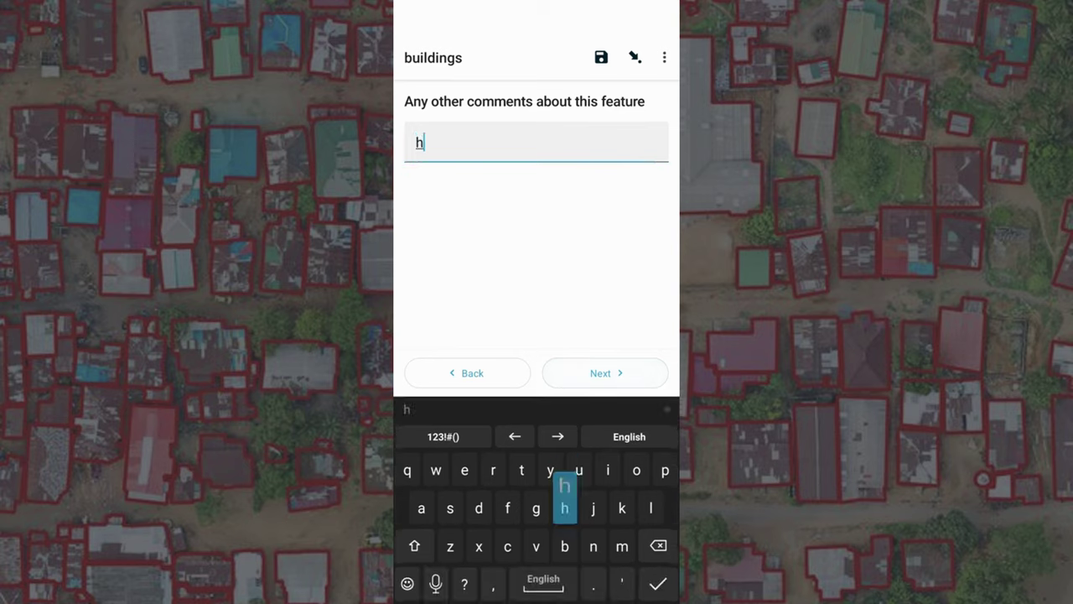
{"action": "type", "text": "ello"}
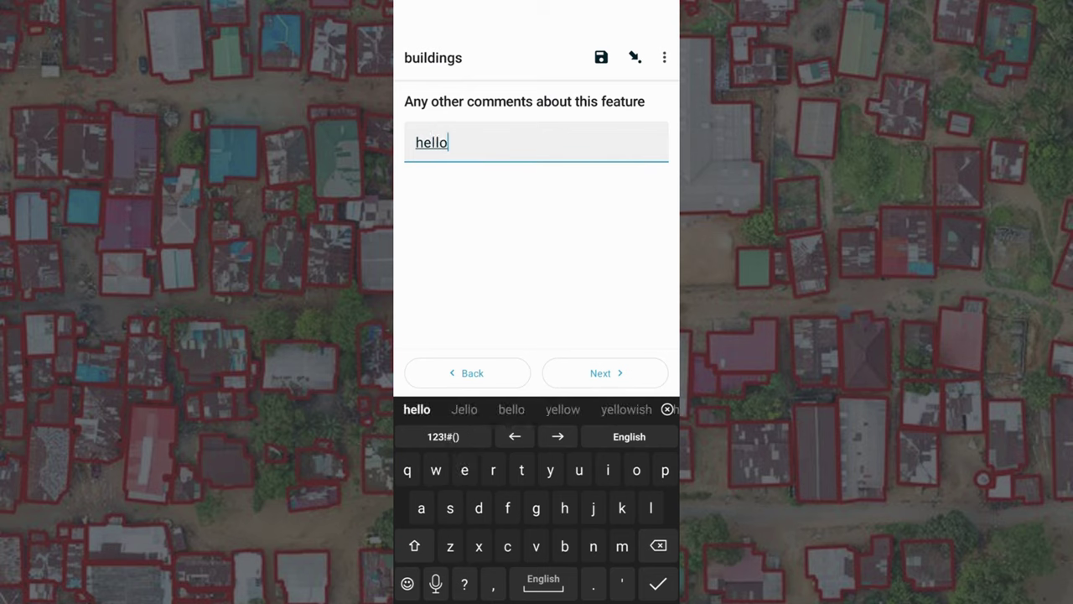
Proceed past the comments question to the end of the buildings form and send the completed form.
{"action": "left_click", "coordinate": [605, 372]}
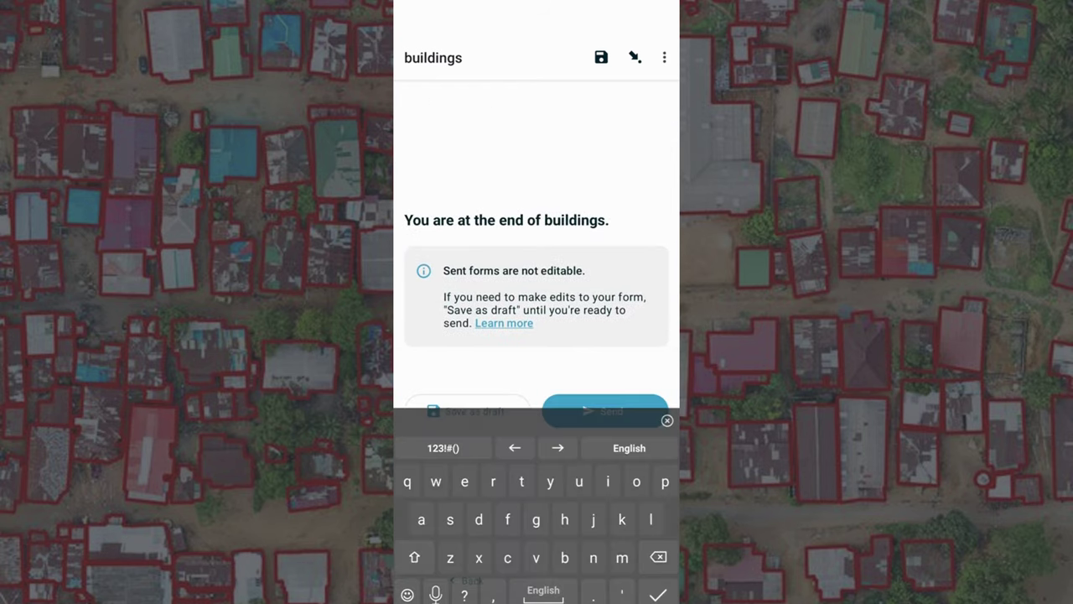
{"action": "left_click", "coordinate": [606, 410]}
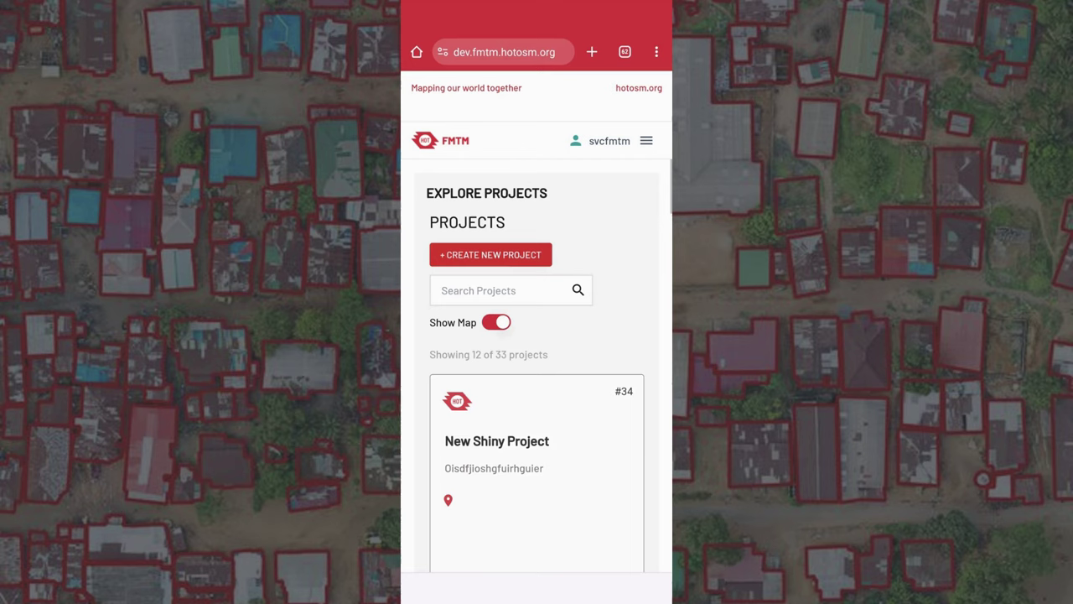
Open New Shiny Project from the FMTM project list in the mobile browser and select the locked Task 28 on its map.
{"action": "scroll", "coordinate": [537, 369], "scroll_direction": "down", "scroll_amount": 3}
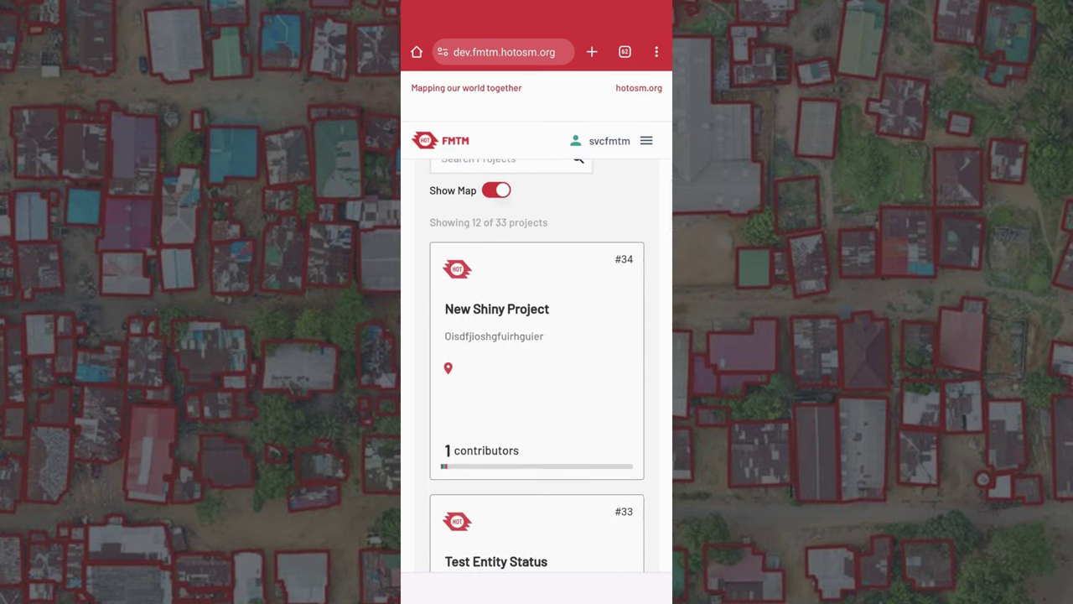
{"action": "left_click", "coordinate": [497, 335]}
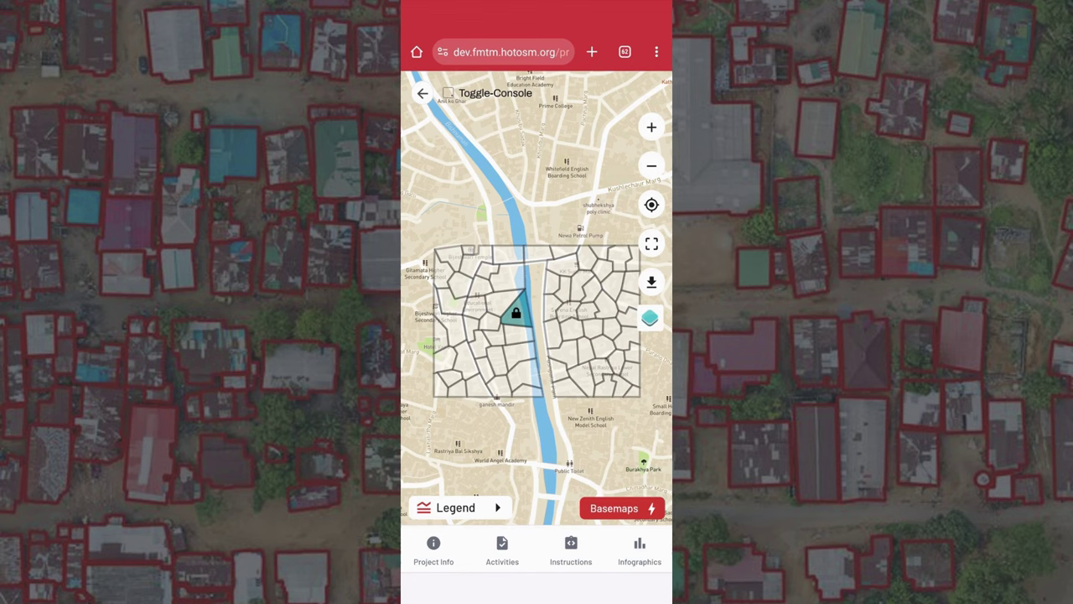
{"action": "left_click", "coordinate": [516, 312]}
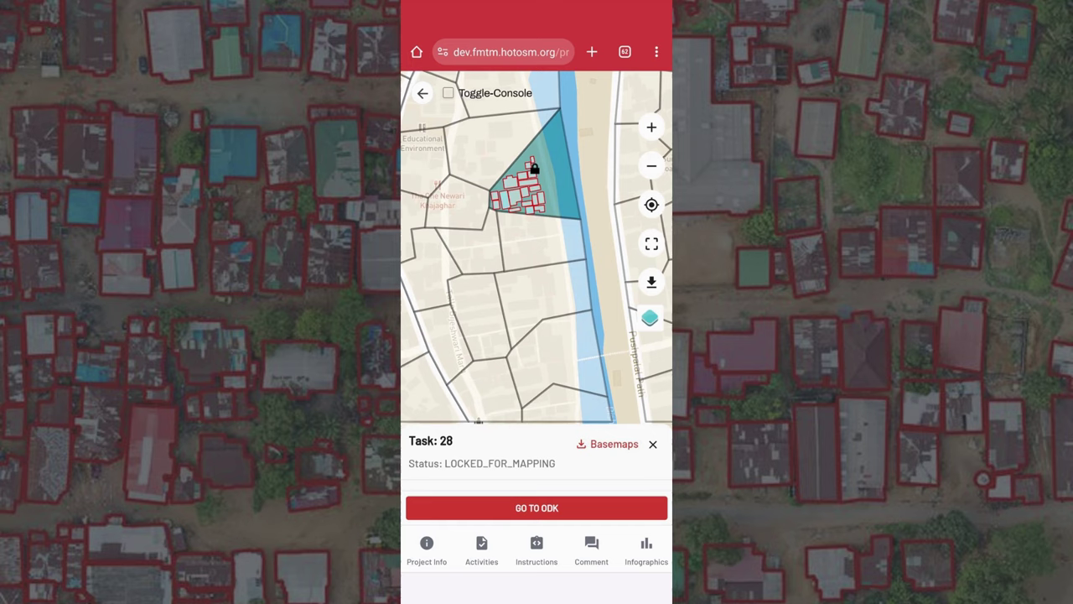
Inspect the building outlines of Task 30 and the neighbouring locked Task 28 on the project map.
{"action": "left_click", "coordinate": [524, 239]}
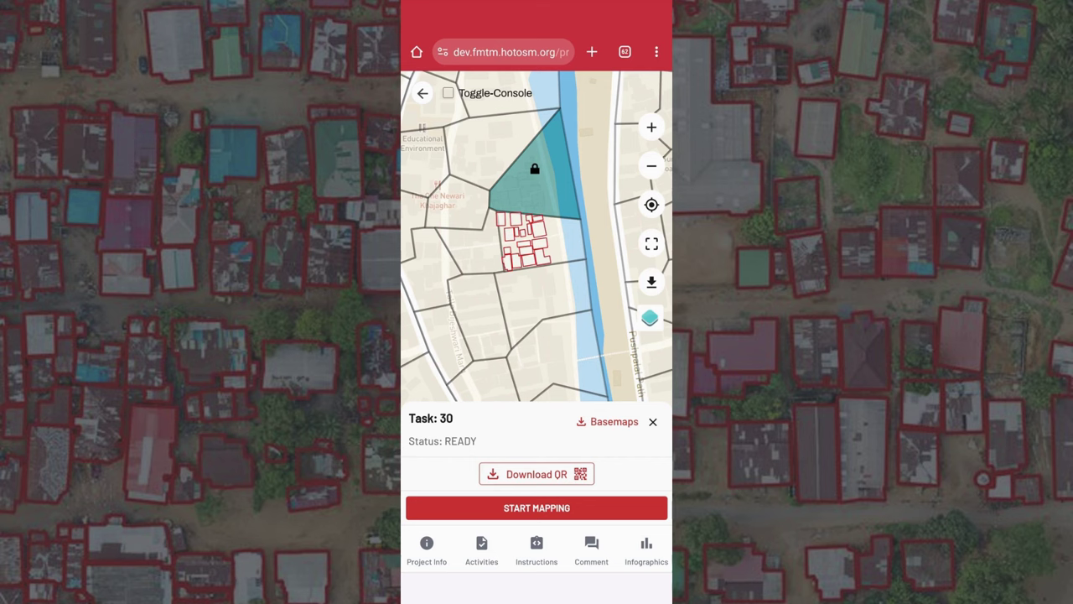
{"action": "scroll", "coordinate": [537, 235], "scroll_direction": "down", "scroll_amount": 5}
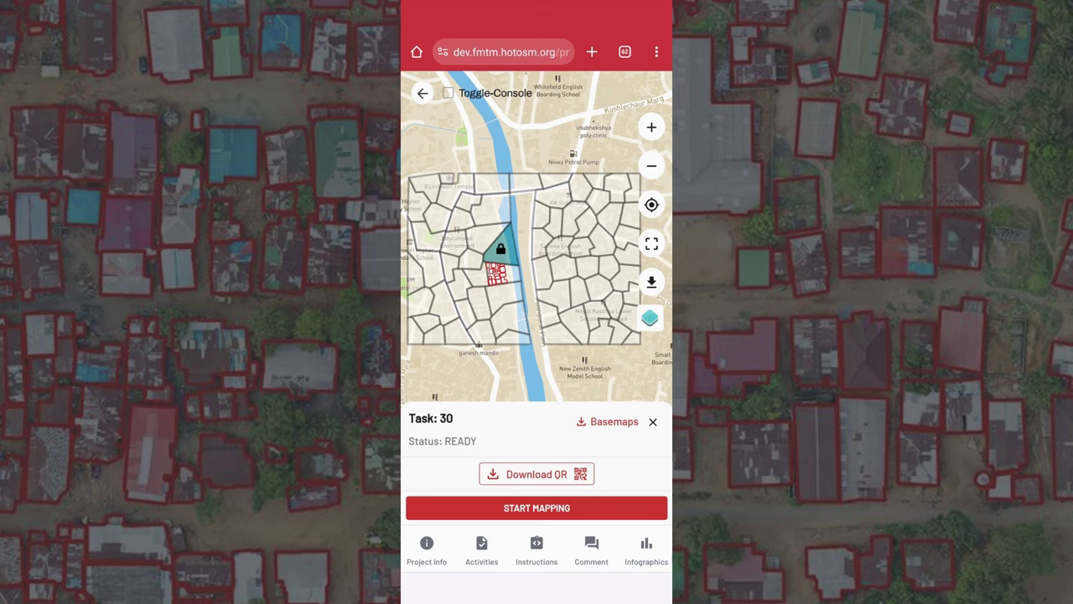
{"action": "left_click", "coordinate": [503, 243]}
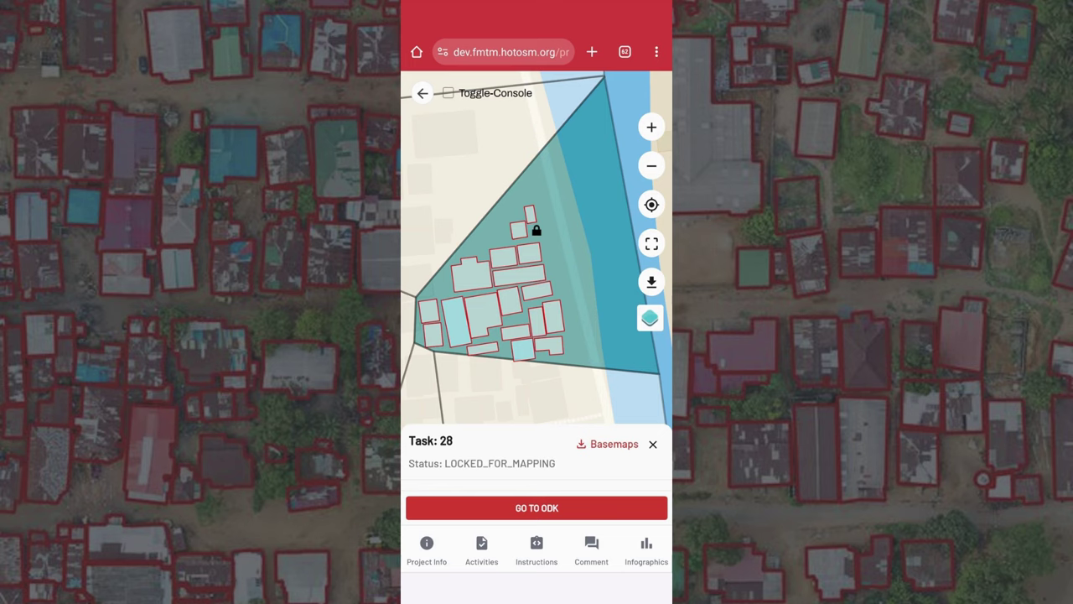
{"action": "scroll", "coordinate": [536, 251], "scroll_direction": "down", "scroll_amount": 3}
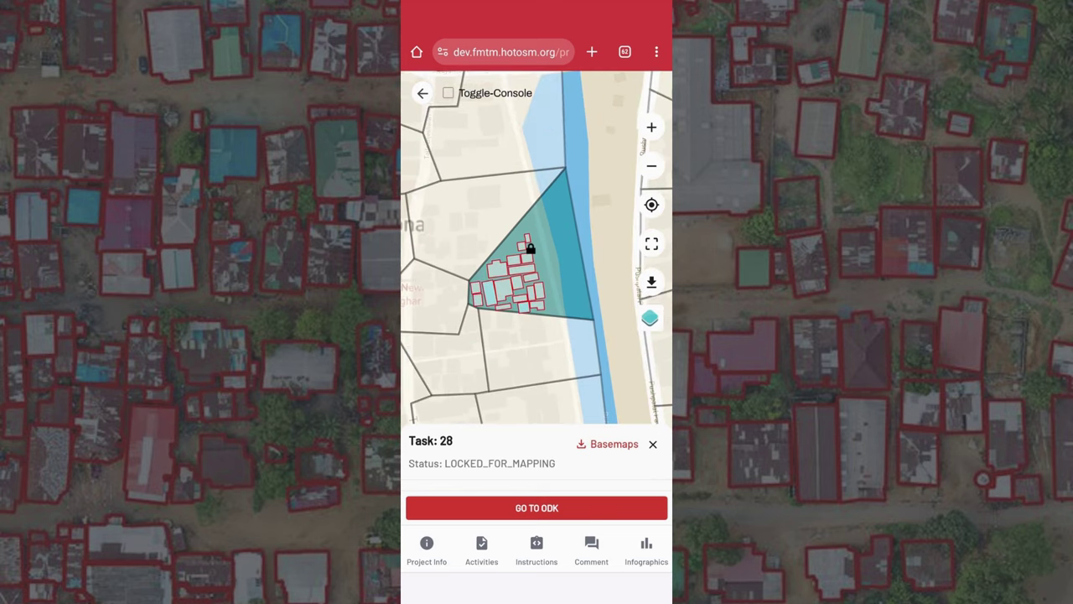
{"action": "left_click_drag", "start_coordinate": [520, 276], "coordinate": [541, 210]}
{"action": "left_click_drag", "start_coordinate": [520, 252], "coordinate": [506, 297]}
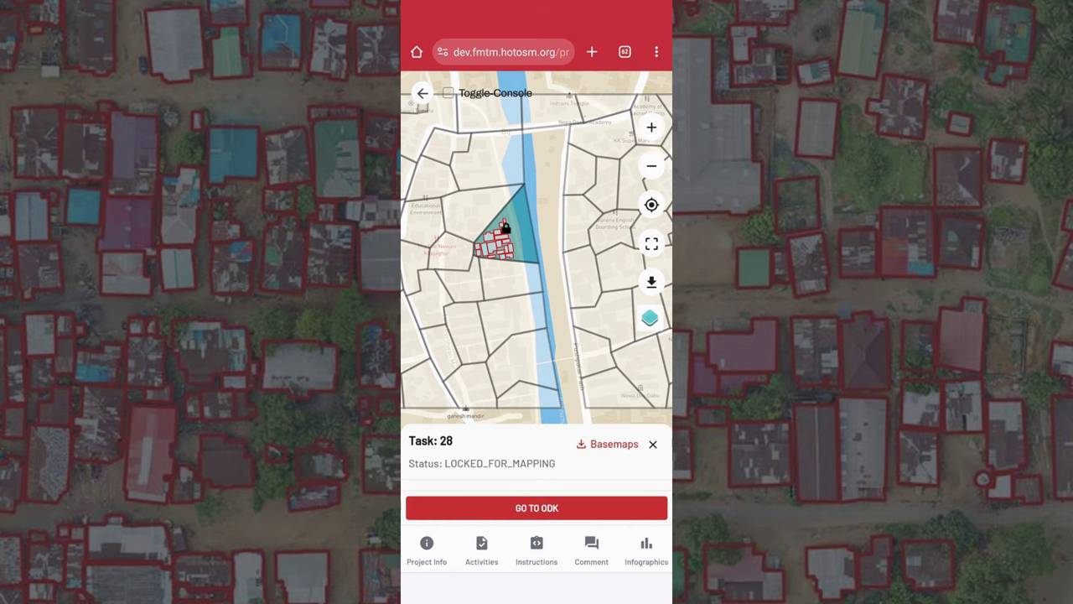
Select Task 30, directly south of the locked Task 28, and start mapping it.
{"action": "left_click", "coordinate": [499, 277]}
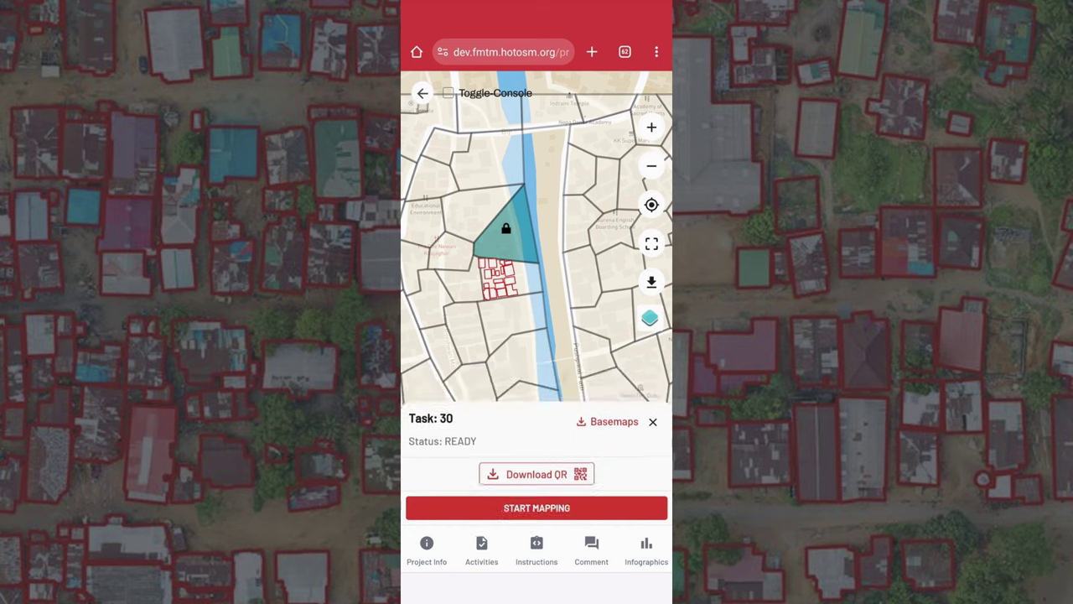
{"action": "left_click", "coordinate": [536, 508]}
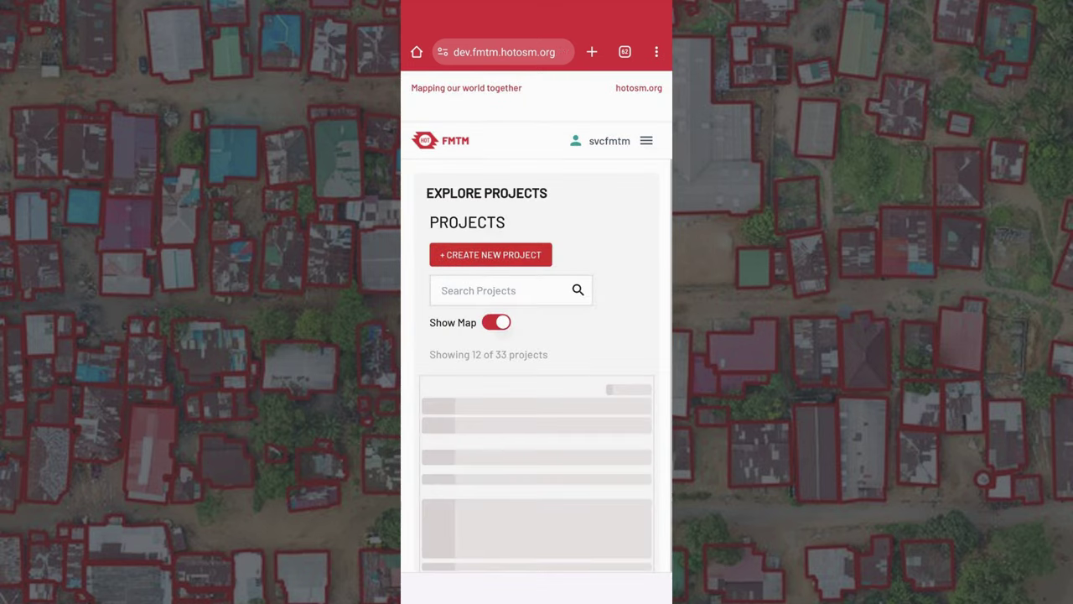
Look through the FMTM site's navigation options, including the Download Custom ODK Collect link.
{"action": "left_click", "coordinate": [646, 140]}
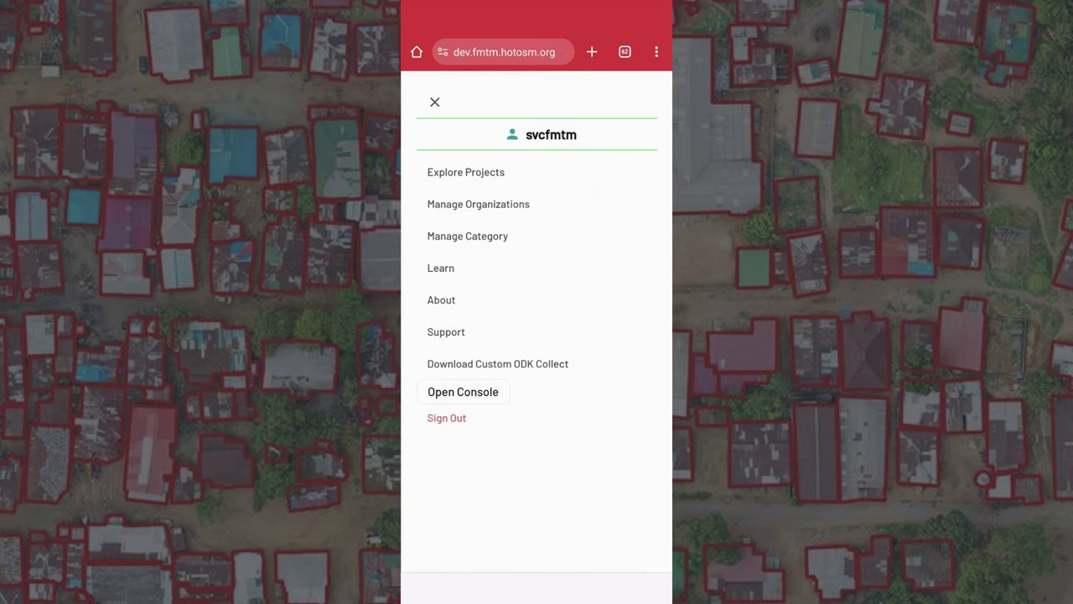
{"action": "left_click", "coordinate": [434, 101]}
{"action": "left_click", "coordinate": [645, 140]}
{"action": "right_click", "coordinate": [498, 363]}
{"action": "key", "text": "Escape"}
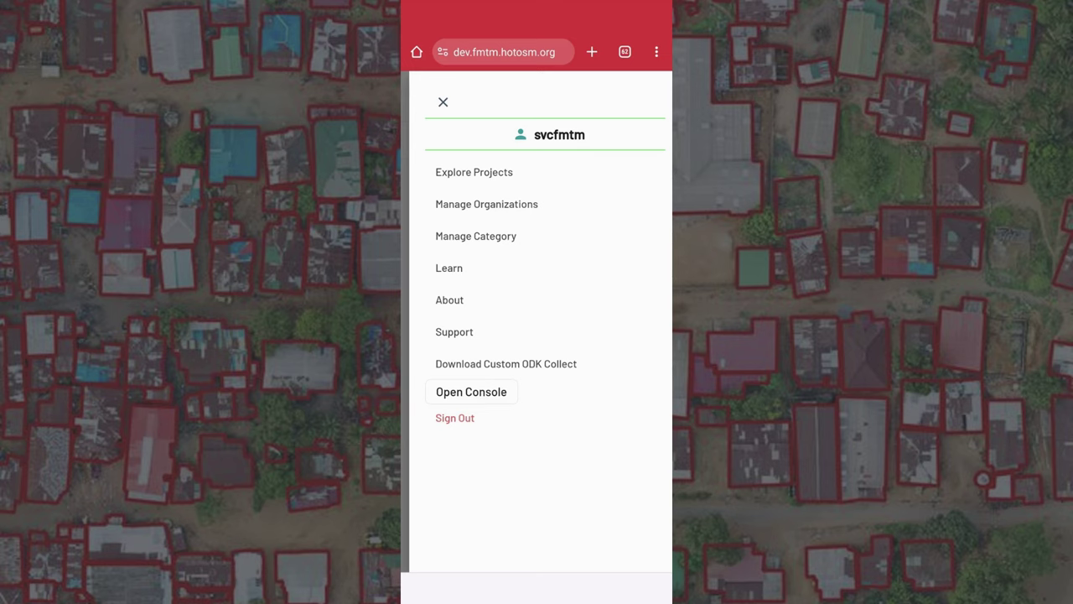
{"action": "left_click", "coordinate": [471, 392]}
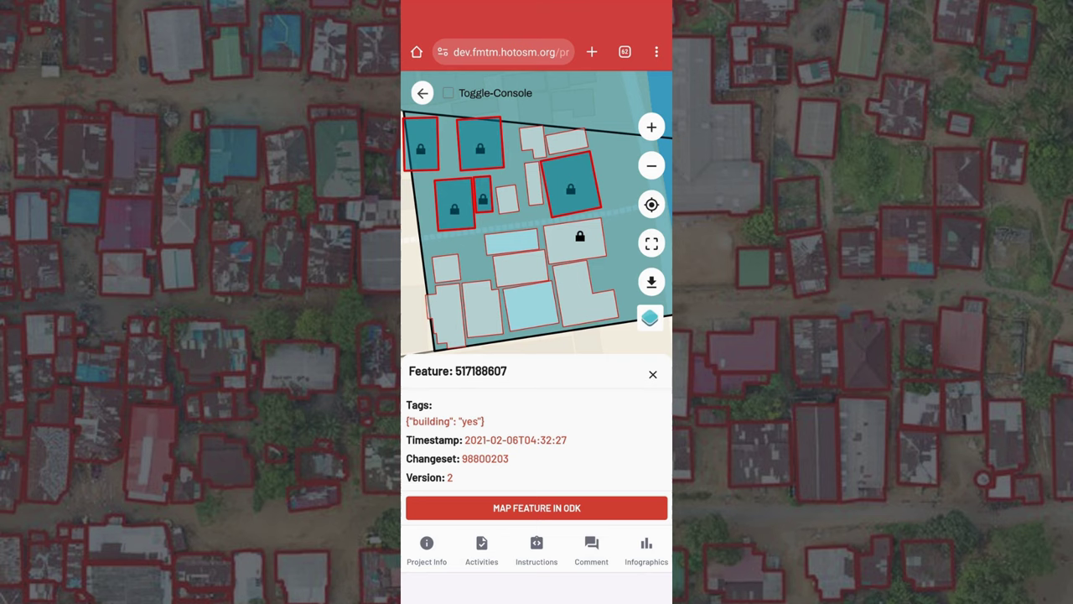
Open the selected building for mapping in ODK, choose Task 30 Feature 517188610 as the existing feature, and proceed to the Verification page.
{"action": "left_click", "coordinate": [537, 507]}
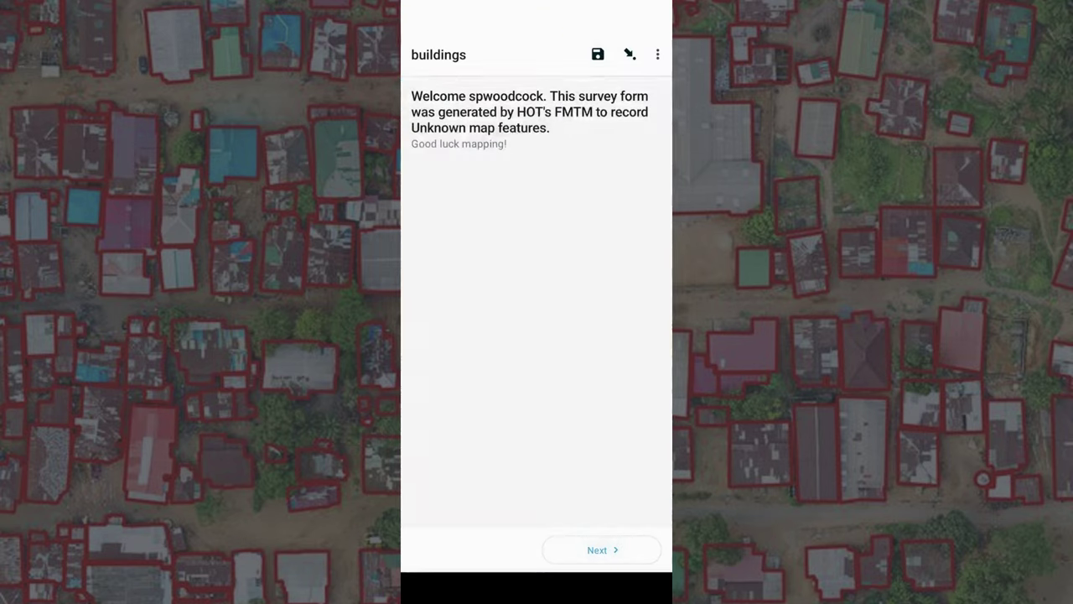
{"action": "left_click", "coordinate": [601, 550]}
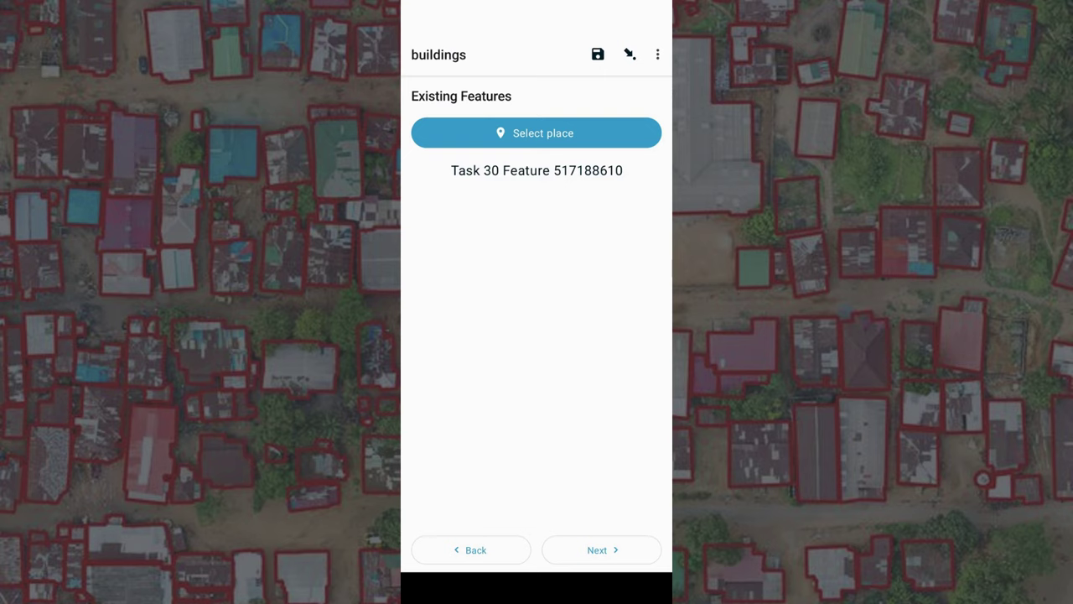
{"action": "left_click", "coordinate": [537, 132]}
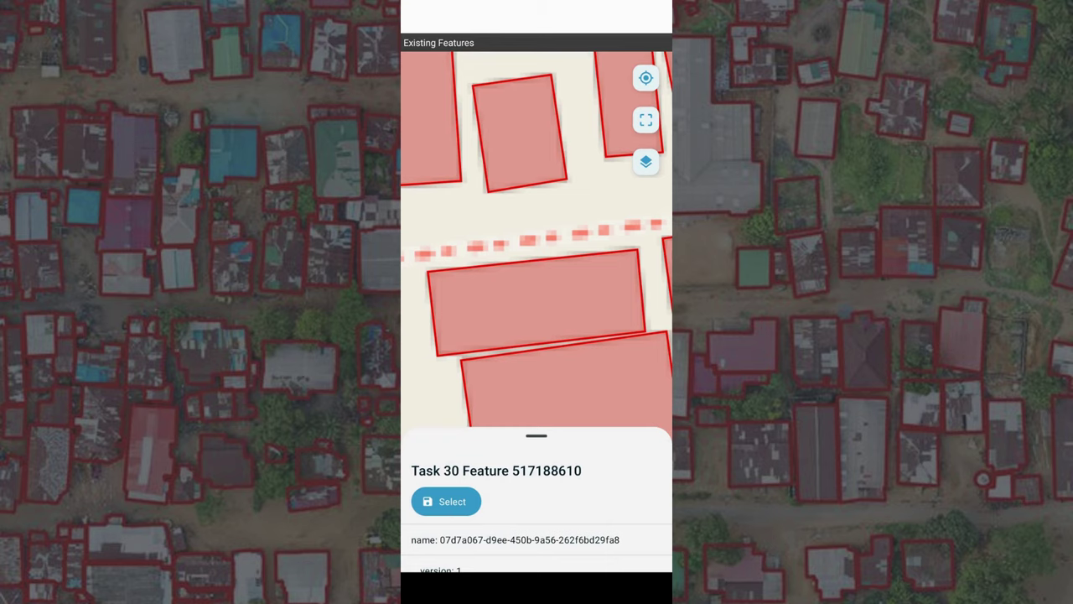
{"action": "left_click", "coordinate": [446, 501]}
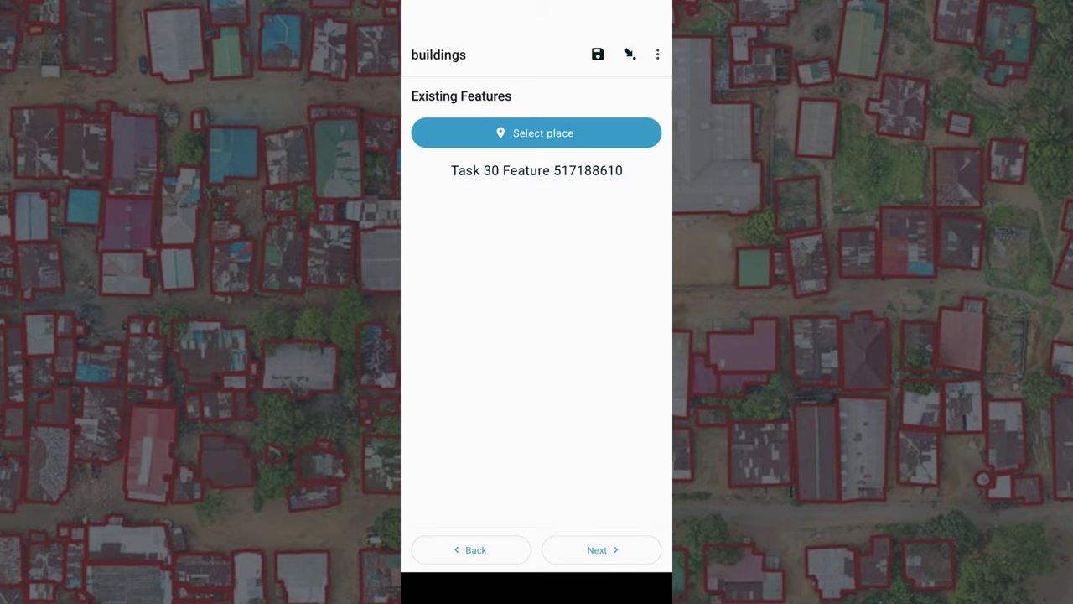
{"action": "left_click", "coordinate": [601, 550]}
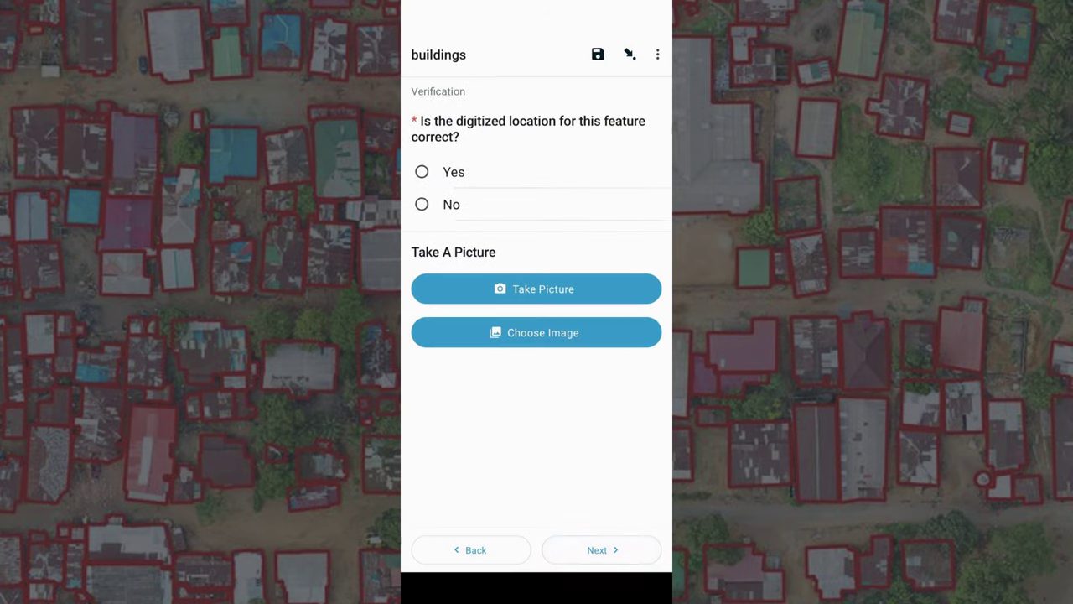
Answer Yes to the feature's digitized location being correct, and set the building type to "A place people live in".
{"action": "left_click", "coordinate": [422, 171]}
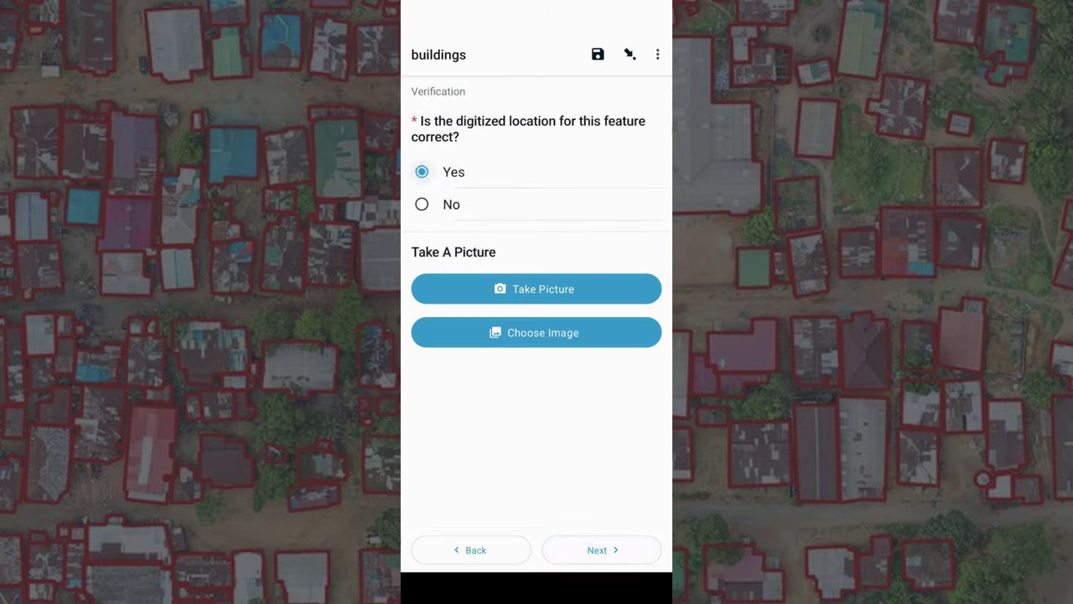
{"action": "left_click", "coordinate": [602, 550]}
{"action": "left_click", "coordinate": [537, 158]}
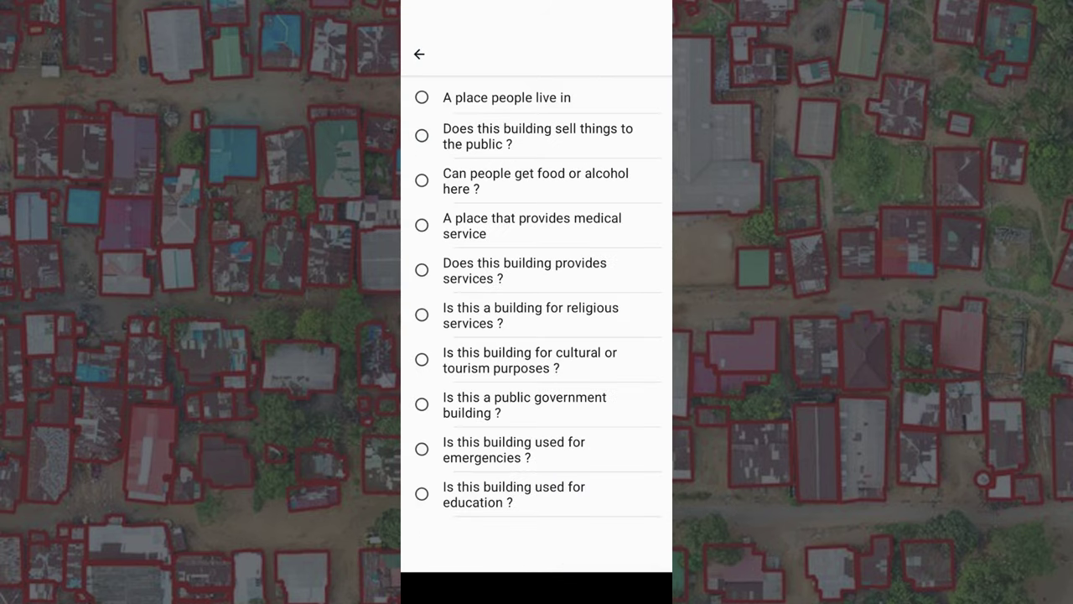
{"action": "left_click", "coordinate": [503, 96]}
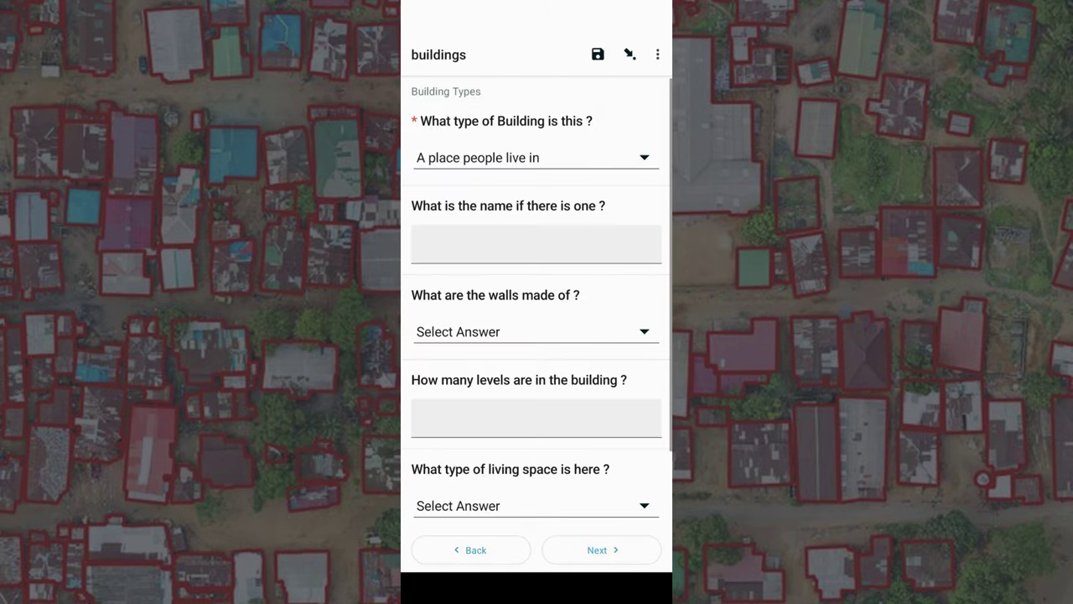
Skip the remaining building questions and optional details, leave the comment empty, and send the form.
{"action": "left_click", "coordinate": [602, 550]}
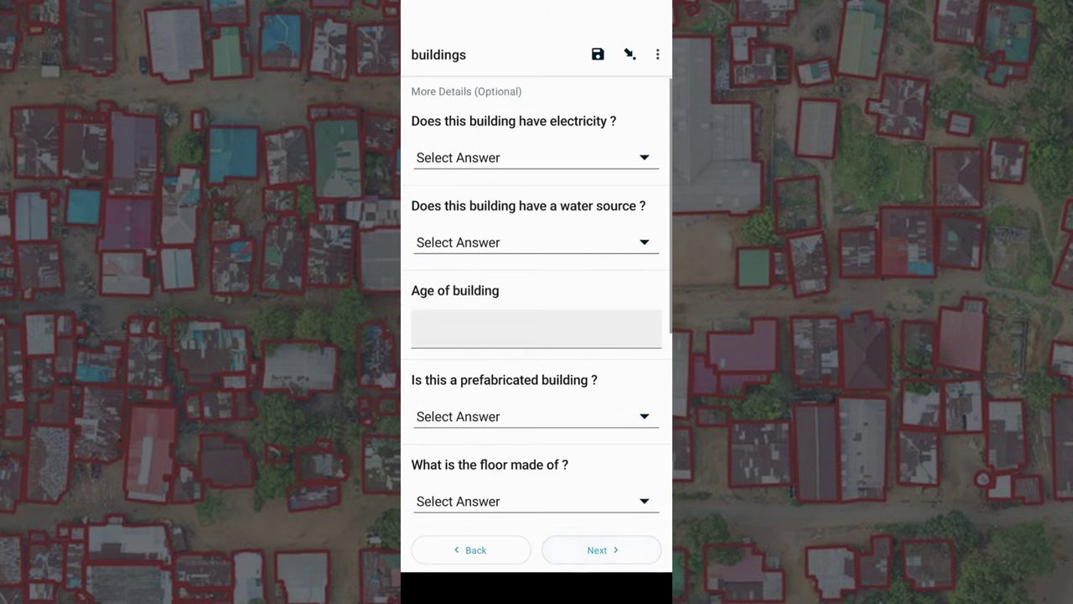
{"action": "left_click", "coordinate": [601, 550]}
{"action": "left_click", "coordinate": [536, 131]}
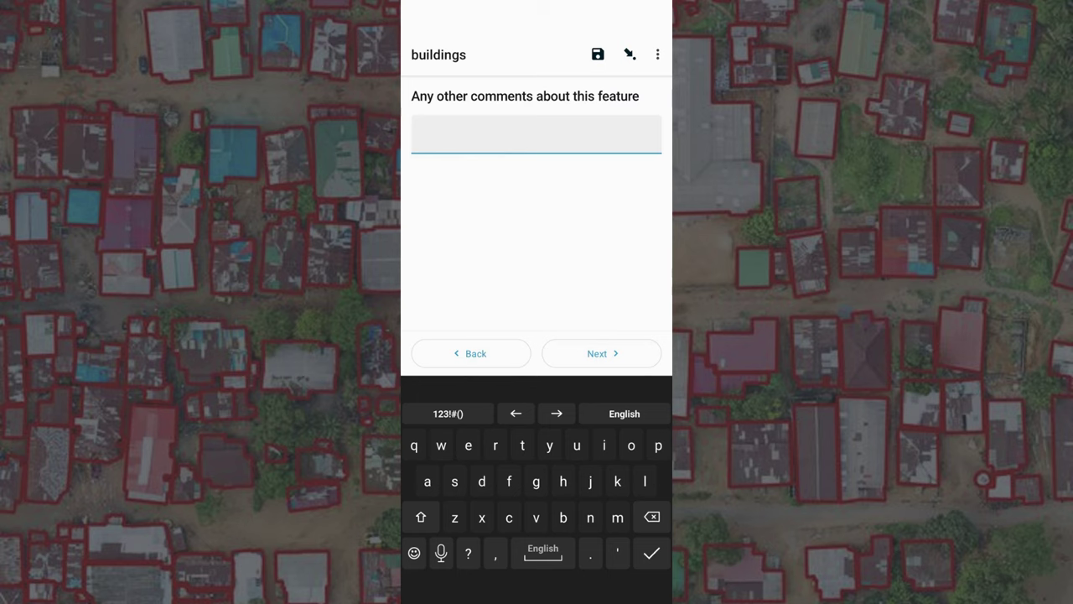
{"action": "left_click", "coordinate": [601, 353]}
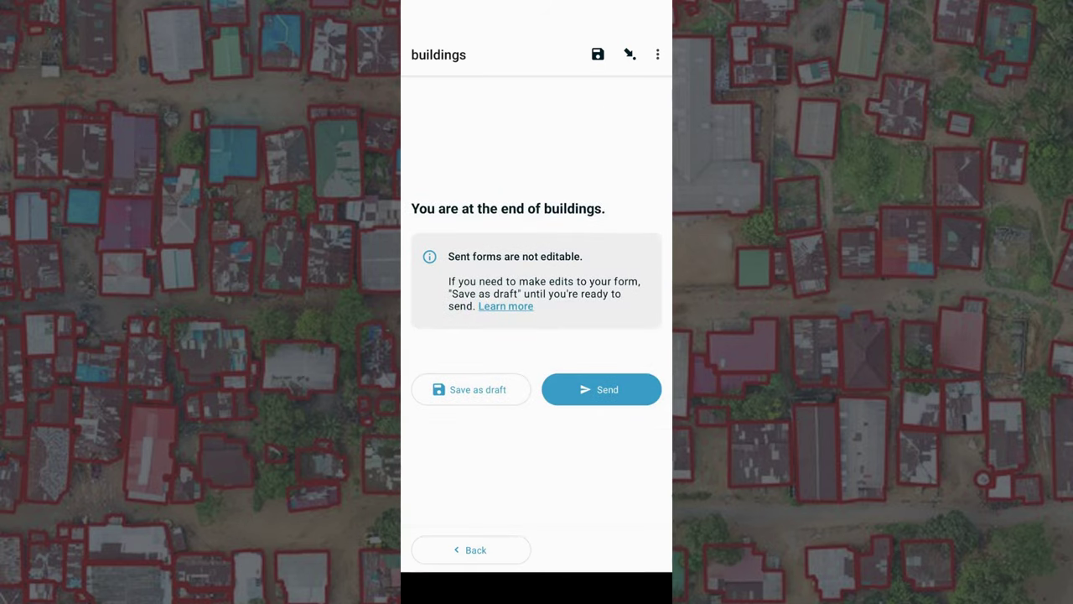
{"action": "left_click", "coordinate": [601, 390]}
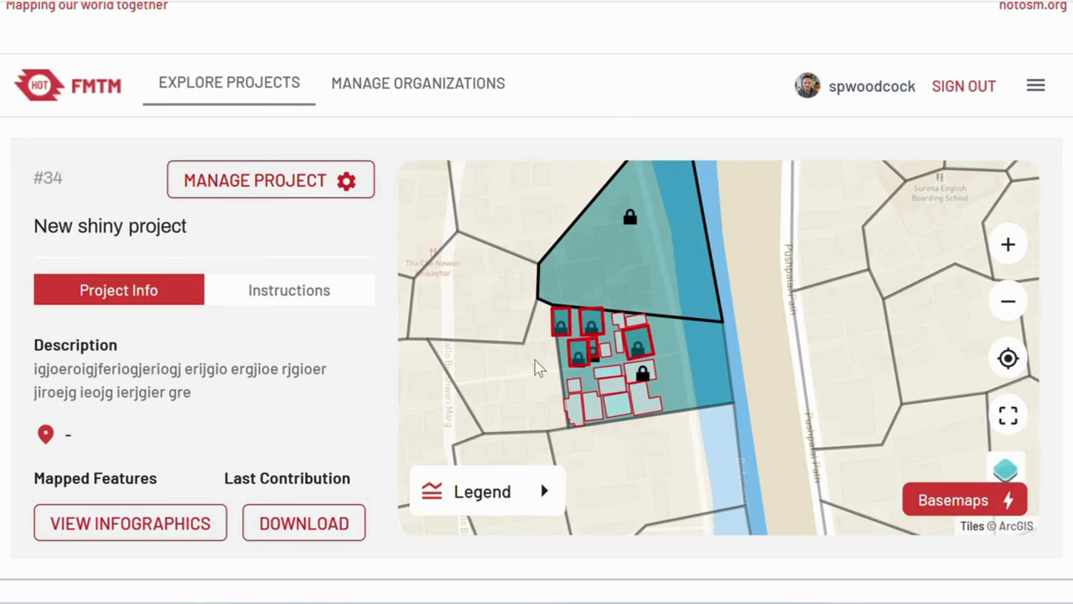
Switch to the desktop project page, select Task 28 on the map, and examine its building features.
{"action": "scroll", "coordinate": [536, 372], "scroll_direction": "down", "scroll_amount": 2}
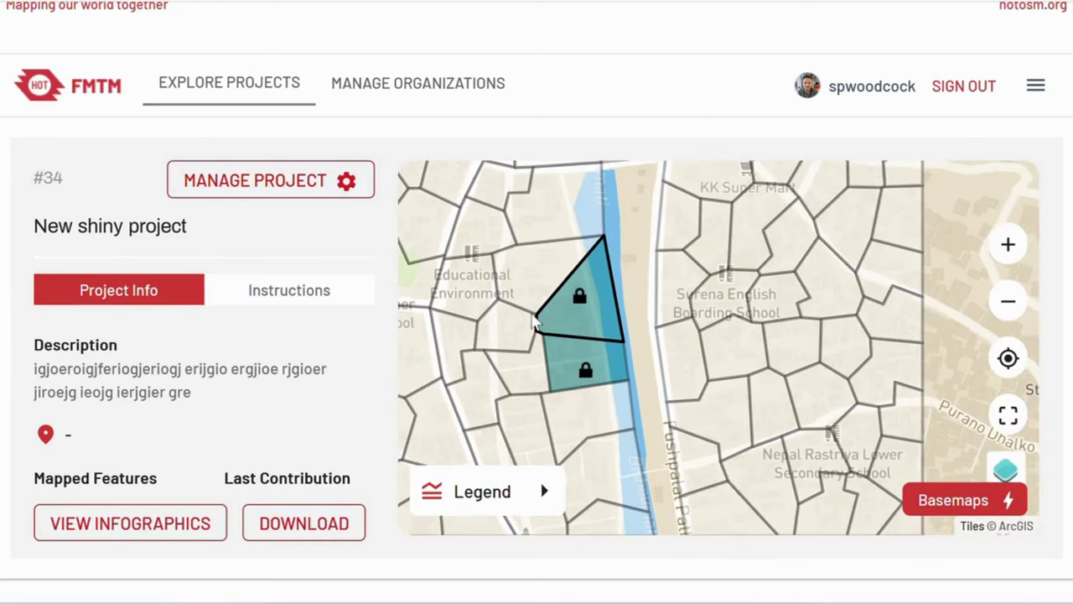
{"action": "left_click_drag", "start_coordinate": [537, 322], "coordinate": [589, 340]}
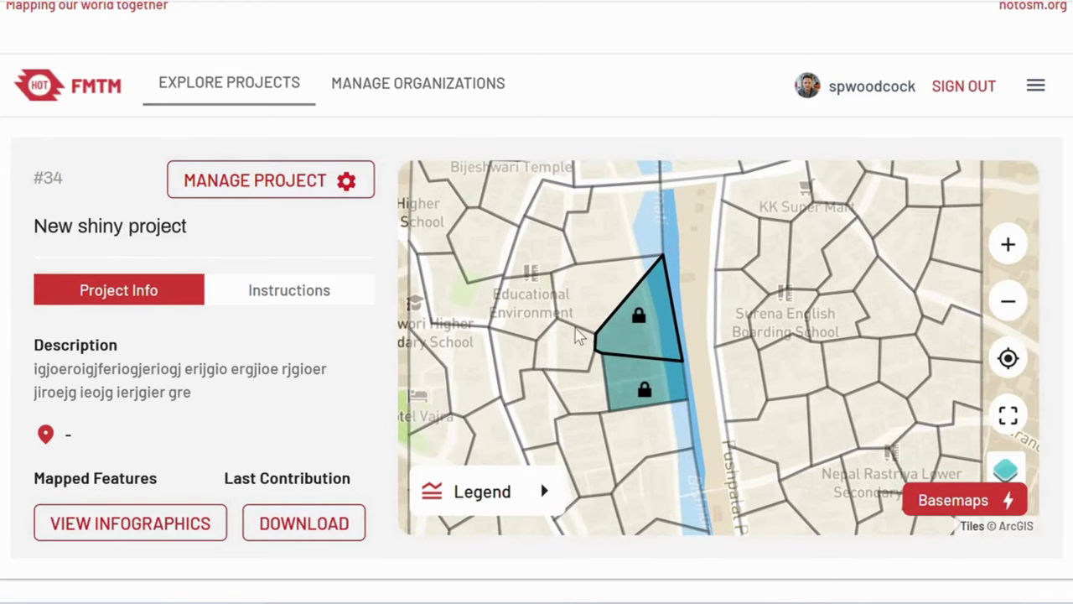
{"action": "left_click", "coordinate": [662, 352]}
{"action": "left_click", "coordinate": [654, 346]}
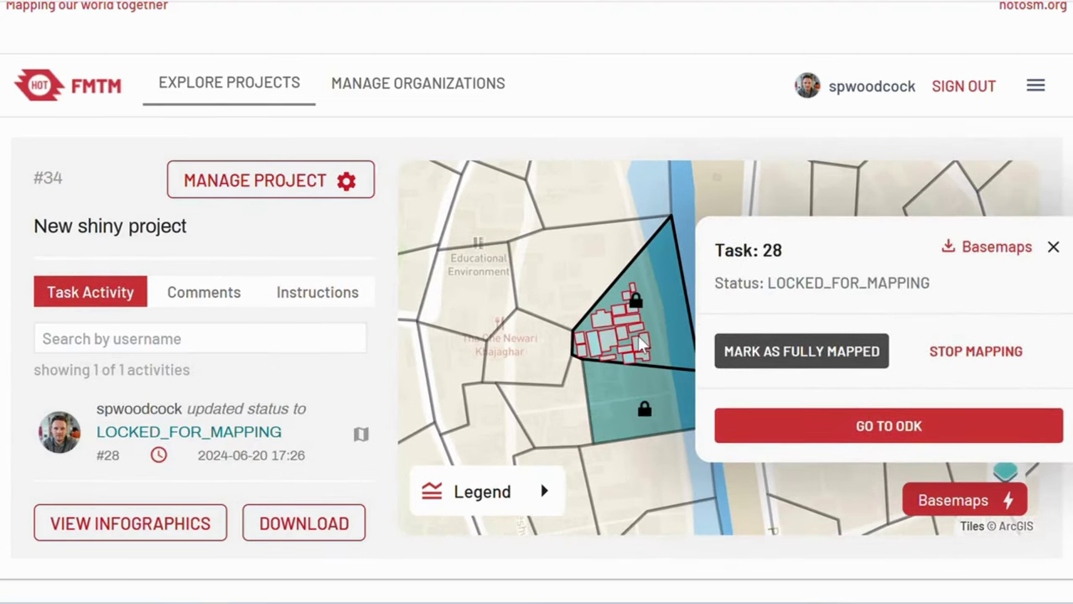
{"action": "scroll", "coordinate": [625, 344], "scroll_direction": "up", "scroll_amount": 1}
{"action": "left_click", "coordinate": [625, 344]}
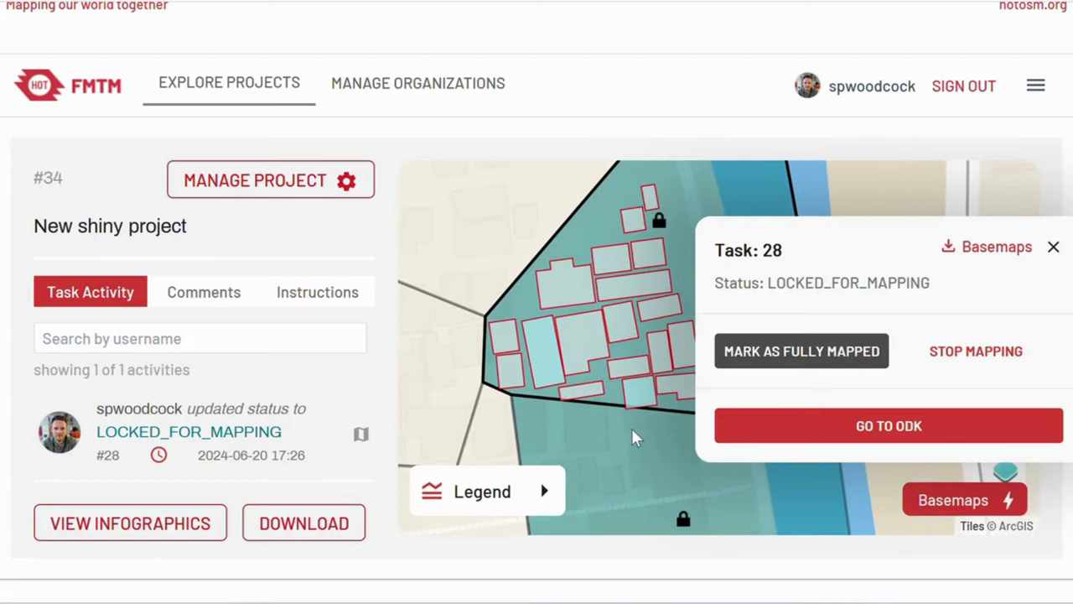
{"action": "left_click_drag", "start_coordinate": [638, 465], "coordinate": [577, 420]}
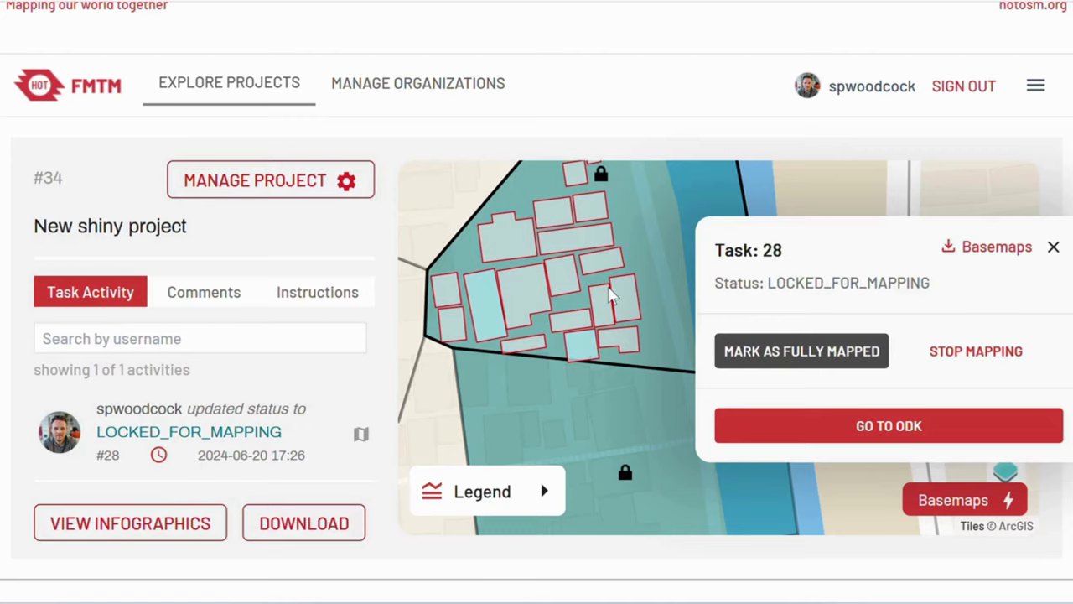
Select Task 30 on the project map and examine its locked and mapped building features.
{"action": "scroll", "coordinate": [608, 297], "scroll_direction": "down", "scroll_amount": 1}
{"action": "left_click_drag", "start_coordinate": [642, 391], "coordinate": [631, 315]}
{"action": "left_click", "coordinate": [629, 309]}
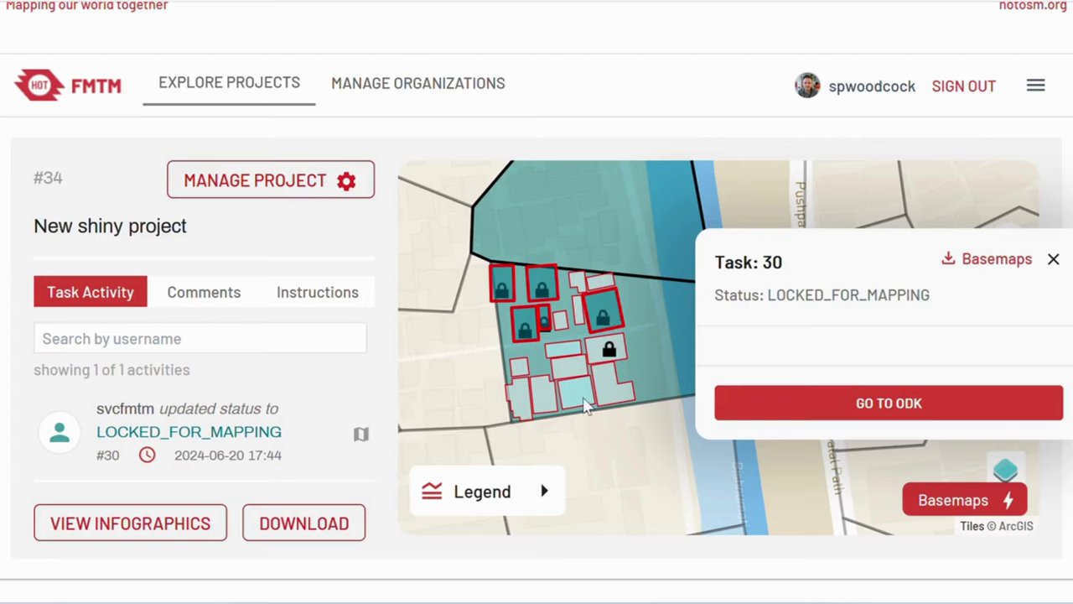
{"action": "scroll", "coordinate": [585, 401], "scroll_direction": "up", "scroll_amount": 3}
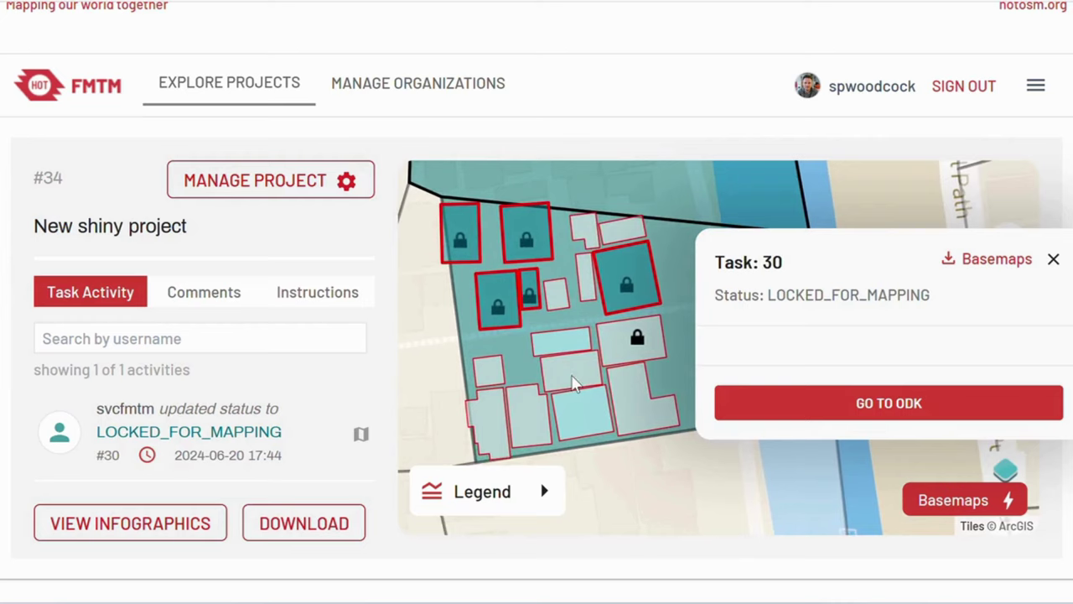
{"action": "left_click_drag", "start_coordinate": [584, 401], "coordinate": [579, 362]}
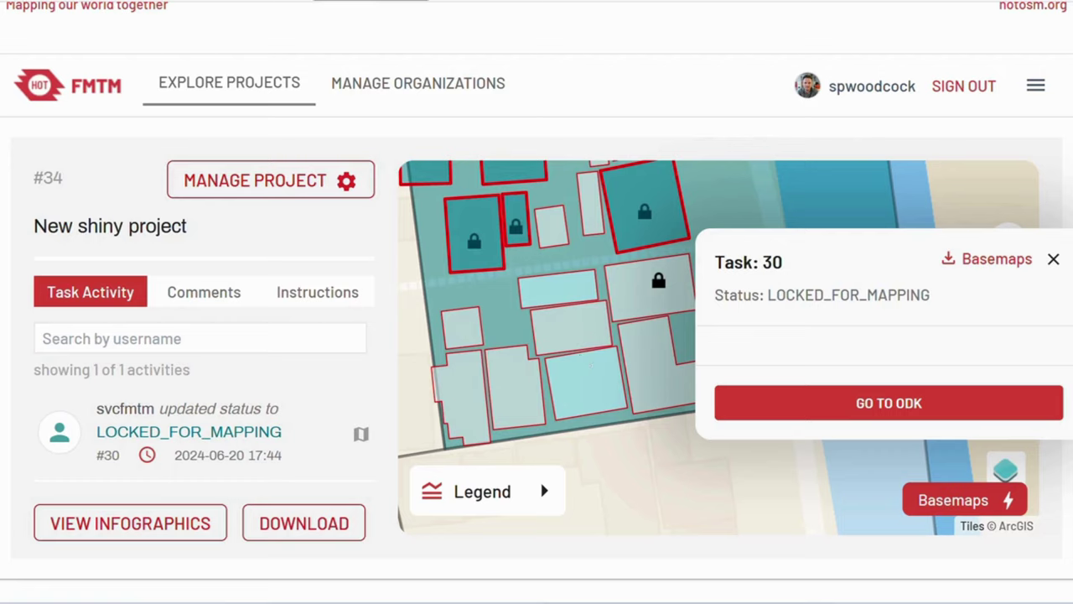
Switch to ODK Central and open the entity data of the features list in FMTM New shiny project.
{"action": "key", "text": "ctrl+Tab"}
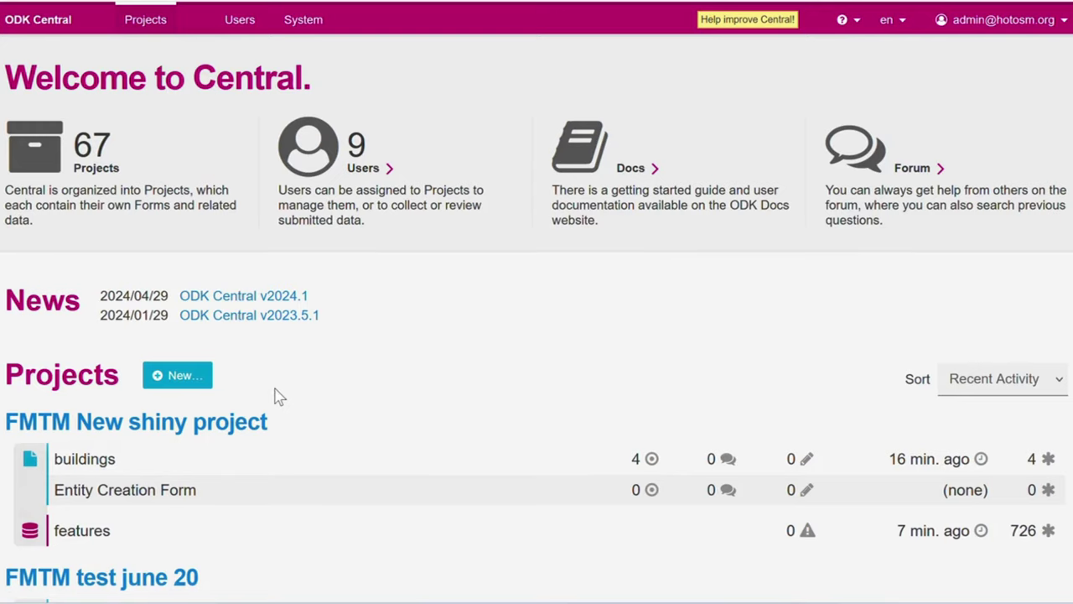
{"action": "left_click", "coordinate": [124, 430]}
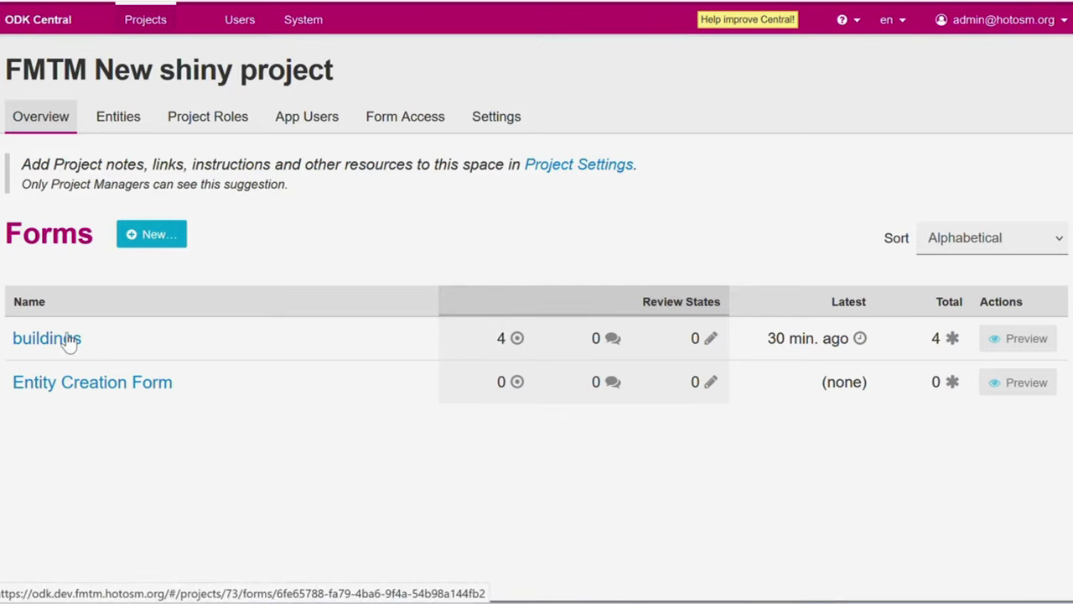
{"action": "left_click", "coordinate": [119, 131]}
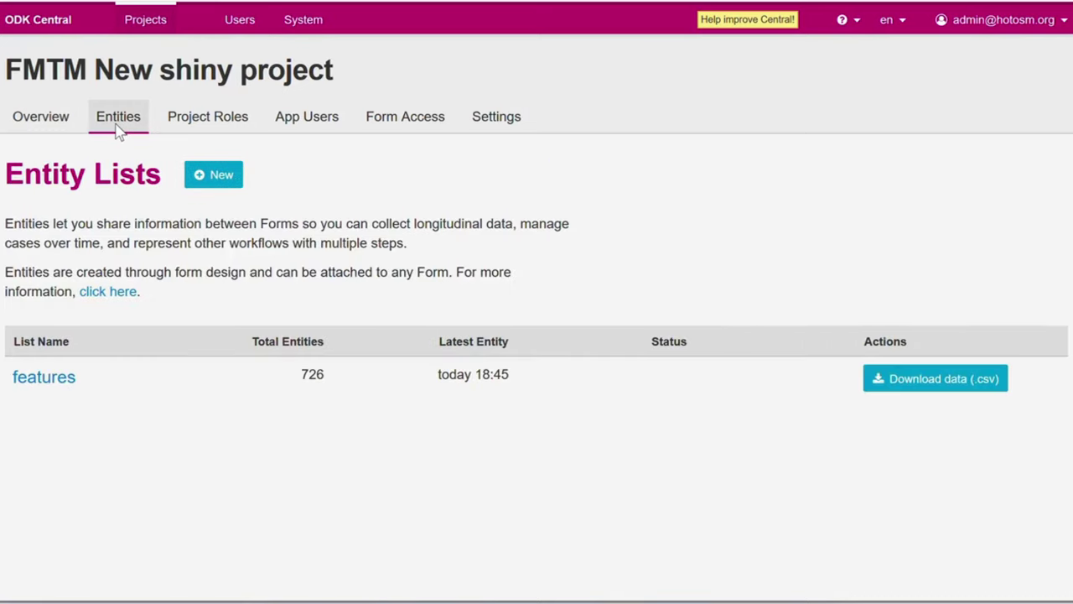
{"action": "left_click", "coordinate": [44, 379]}
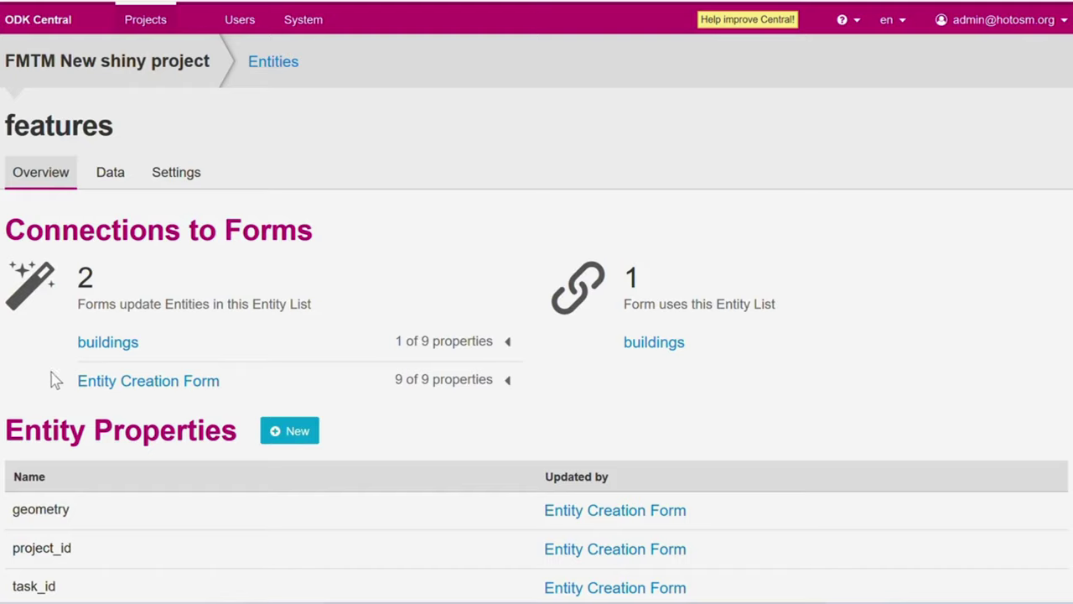
{"action": "left_click", "coordinate": [107, 181]}
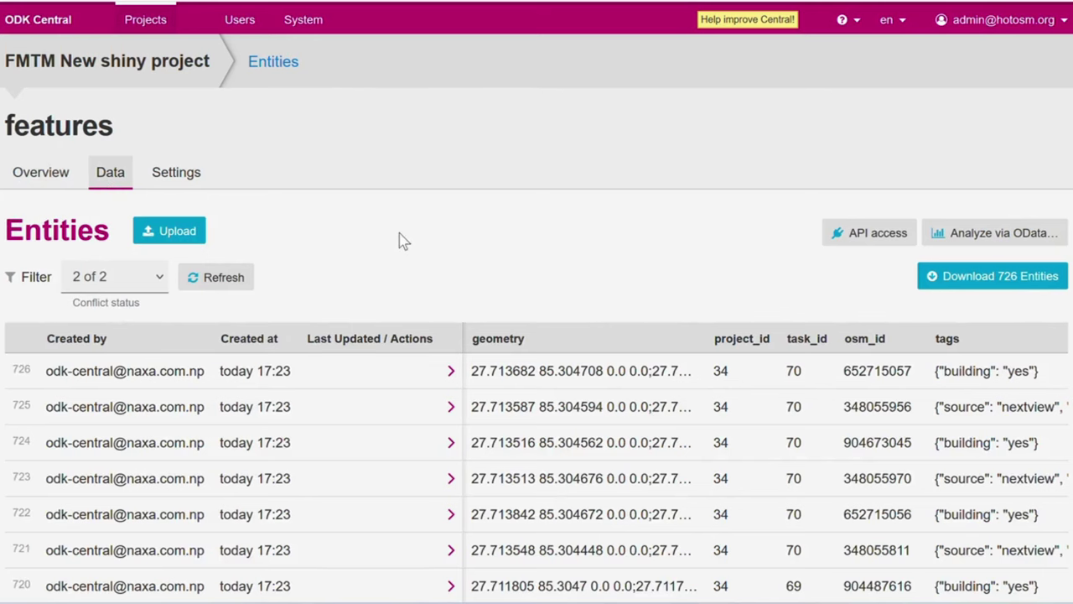
Browse the features entity table and examine its property columns and the task and feature labels.
{"action": "scroll", "coordinate": [625, 126], "scroll_direction": "down", "scroll_amount": 1}
{"action": "scroll", "coordinate": [635, 89], "scroll_direction": "down", "scroll_amount": 1}
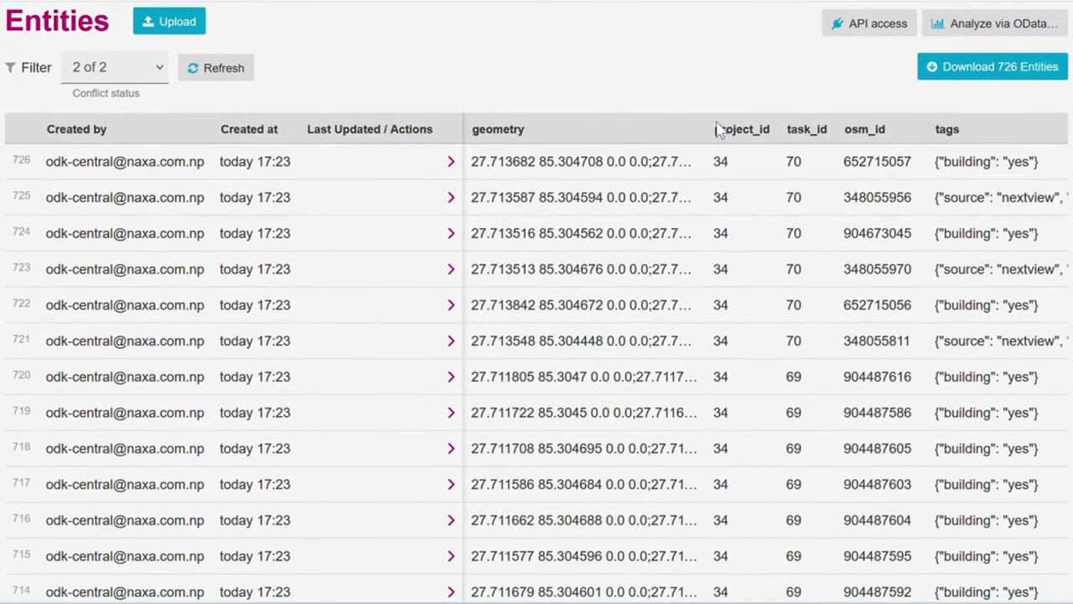
{"action": "scroll", "coordinate": [818, 197], "scroll_direction": "down", "scroll_amount": 9}
{"action": "scroll", "coordinate": [818, 196], "scroll_direction": "down", "scroll_amount": 20}
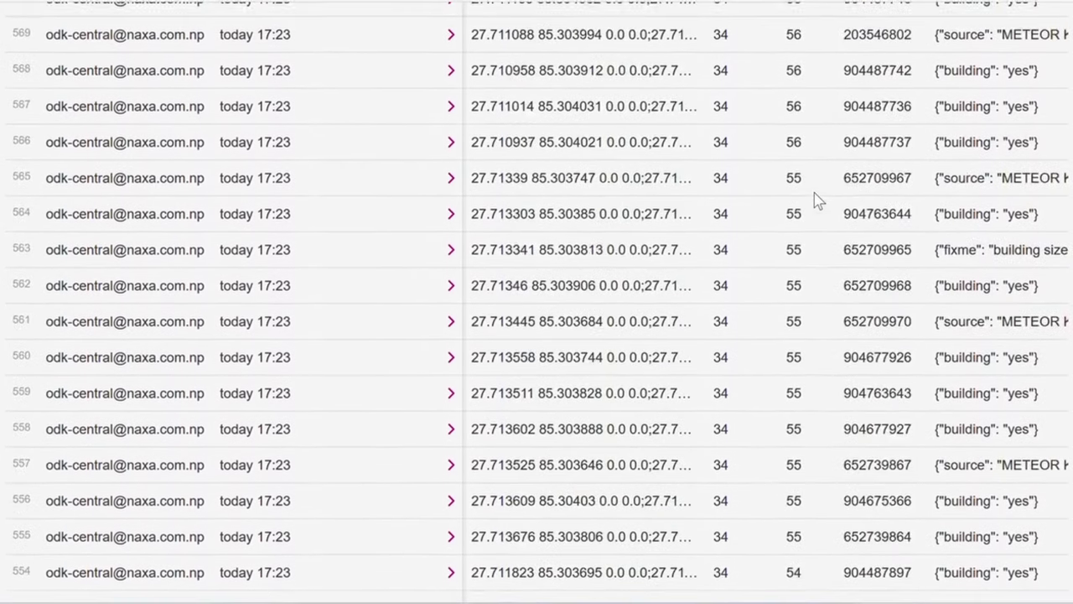
{"action": "scroll", "coordinate": [817, 201], "scroll_direction": "down", "scroll_amount": 7}
{"action": "middle_click", "coordinate": [728, 233]}
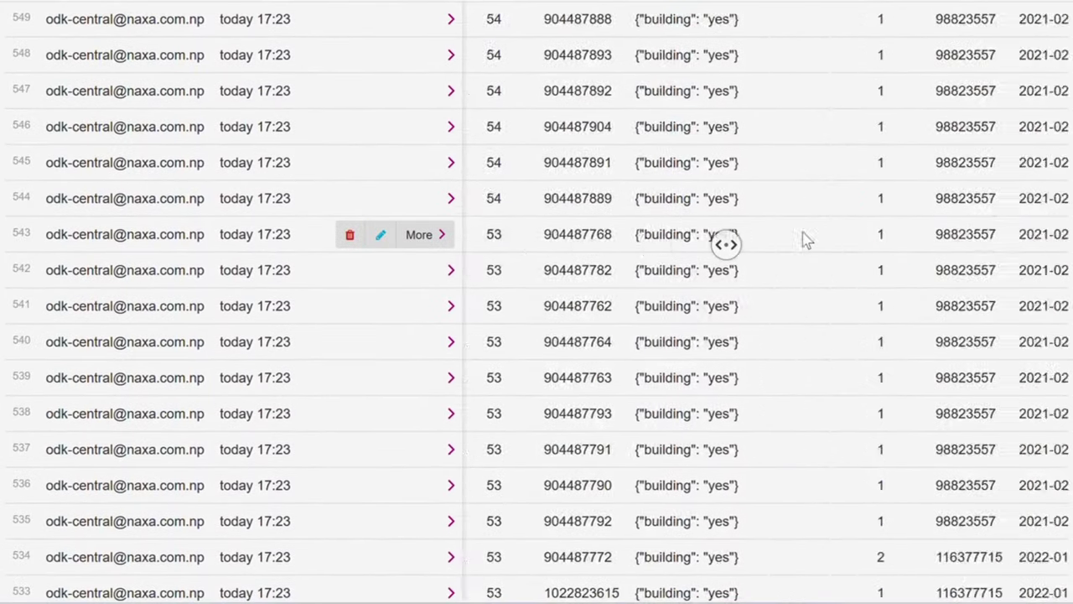
{"action": "middle_click", "coordinate": [735, 233]}
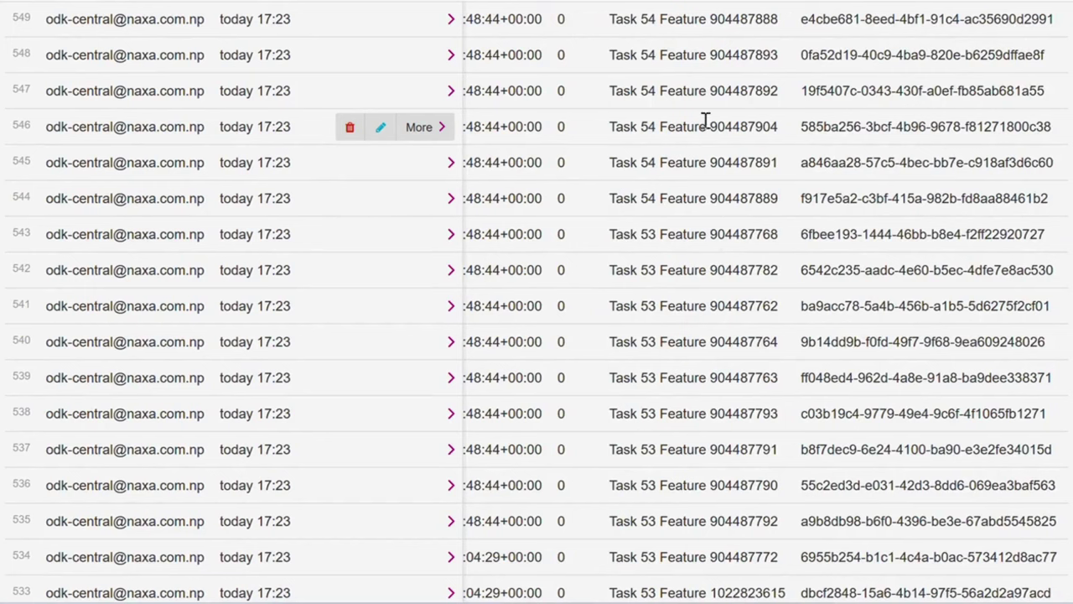
{"action": "left_click_drag", "start_coordinate": [609, 127], "coordinate": [778, 127]}
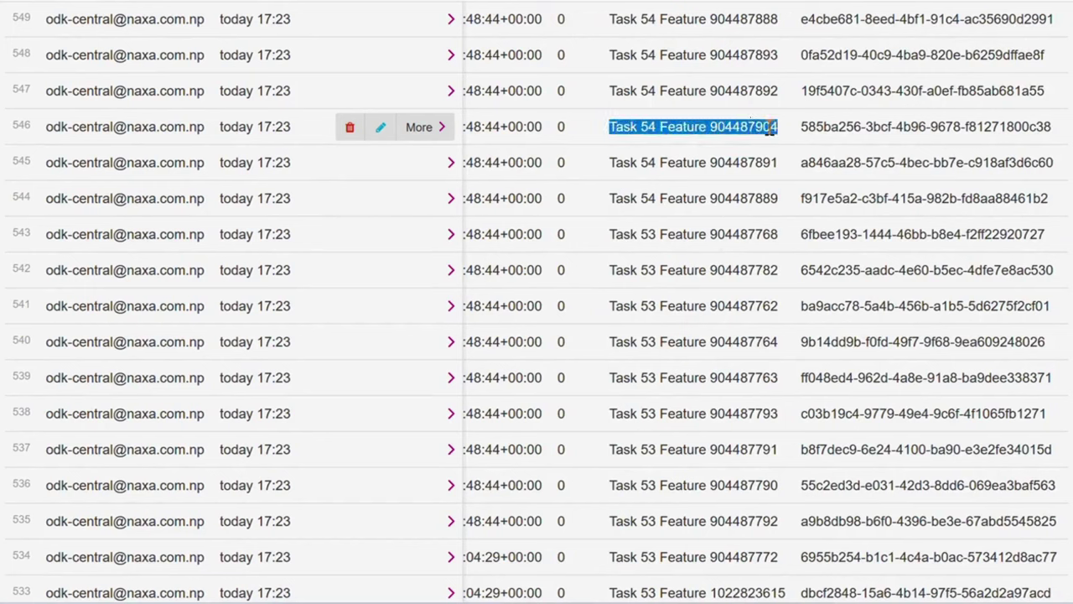
{"action": "left_click", "coordinate": [776, 128]}
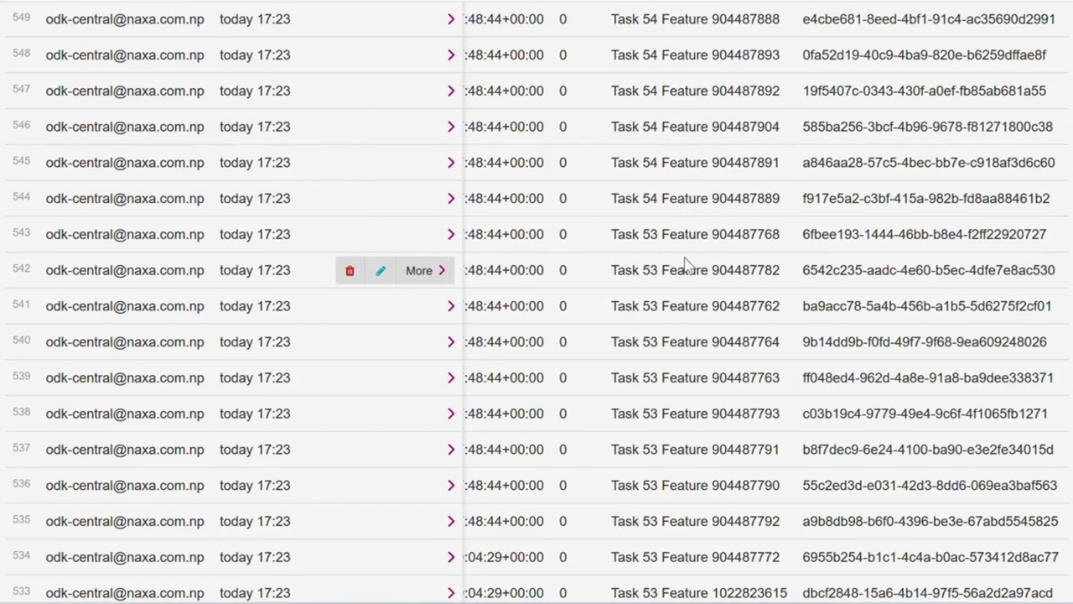
Find the Task 30 entities in the features table and examine the mapped and locked markers in their labels.
{"action": "scroll", "coordinate": [772, 362], "scroll_direction": "down", "scroll_amount": 20}
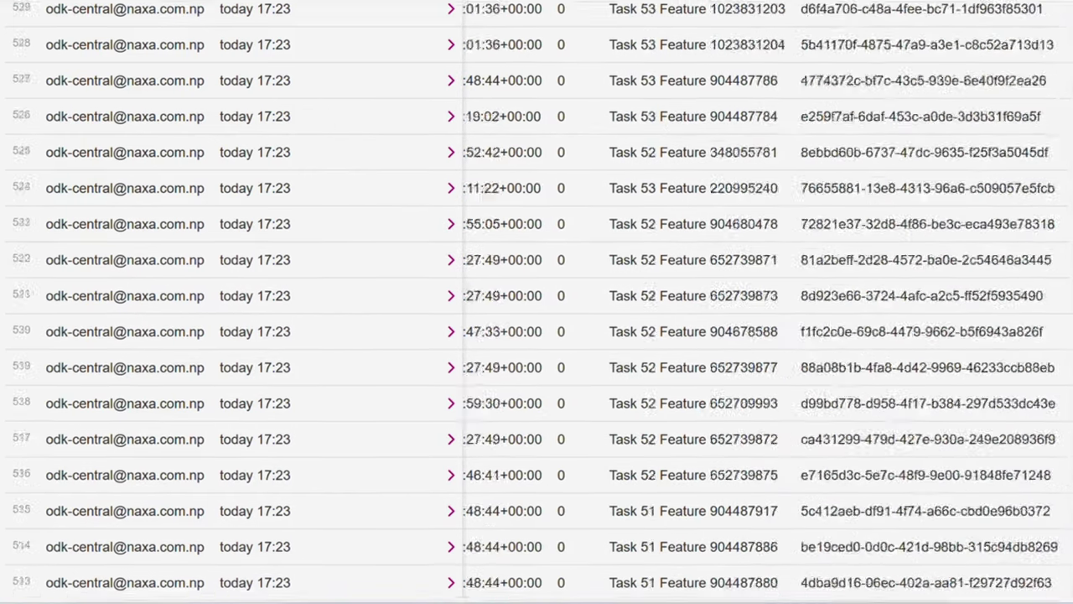
{"action": "scroll", "coordinate": [753, 380], "scroll_direction": "down", "scroll_amount": 20}
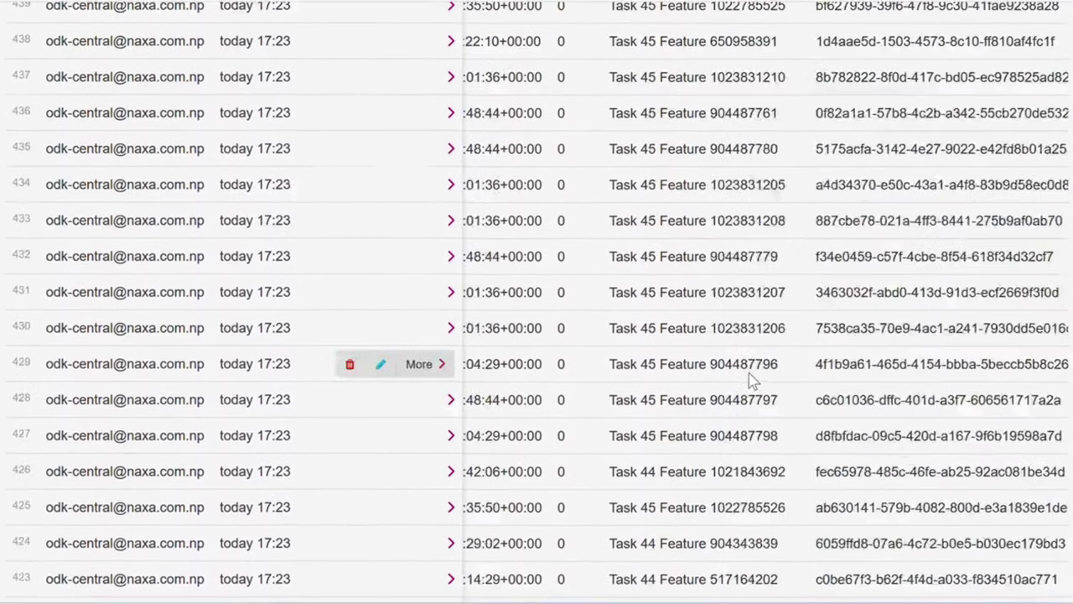
{"action": "scroll", "coordinate": [753, 379], "scroll_direction": "down", "scroll_amount": 15}
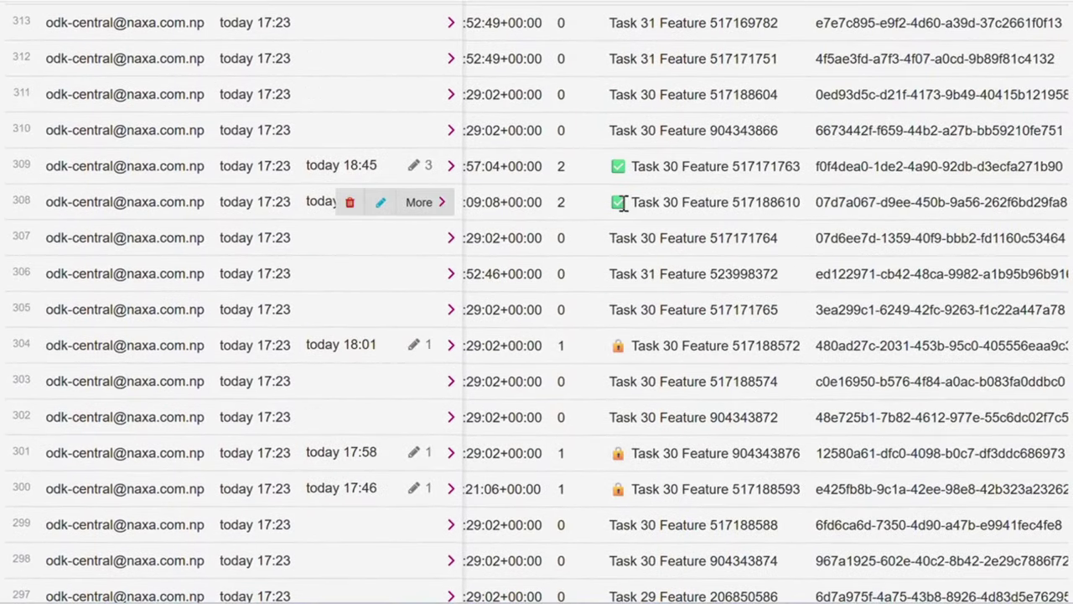
{"action": "double_click", "coordinate": [622, 167]}
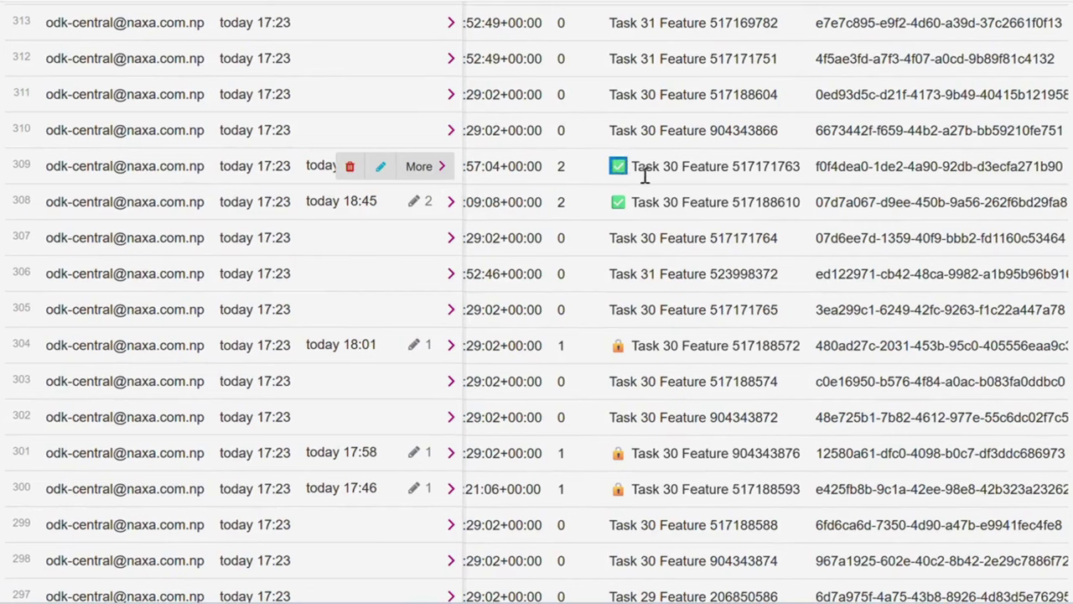
{"action": "double_click", "coordinate": [626, 346]}
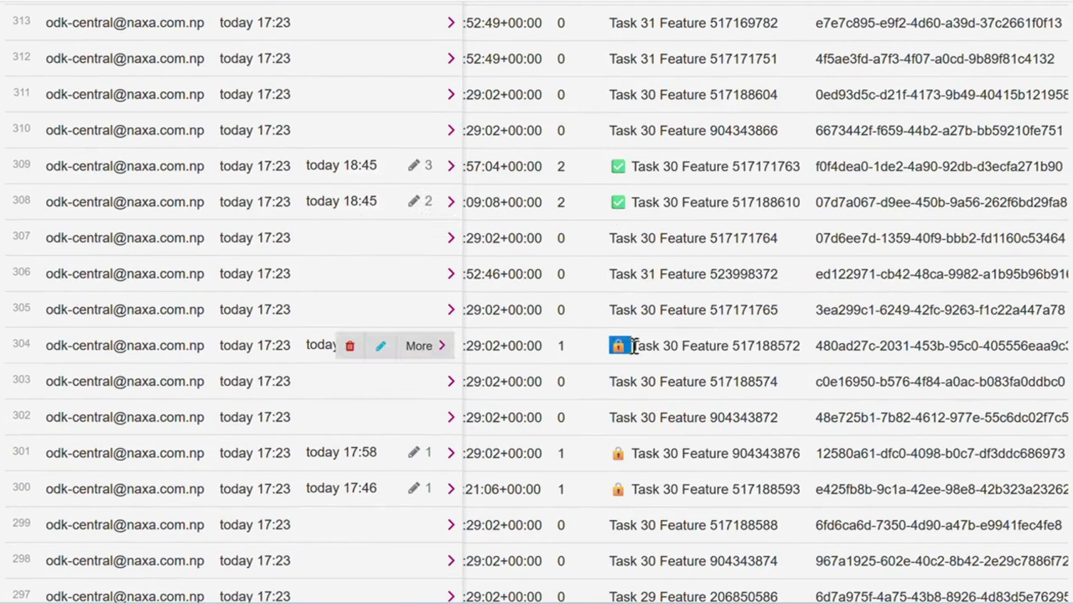
{"action": "left_click", "coordinate": [639, 347]}
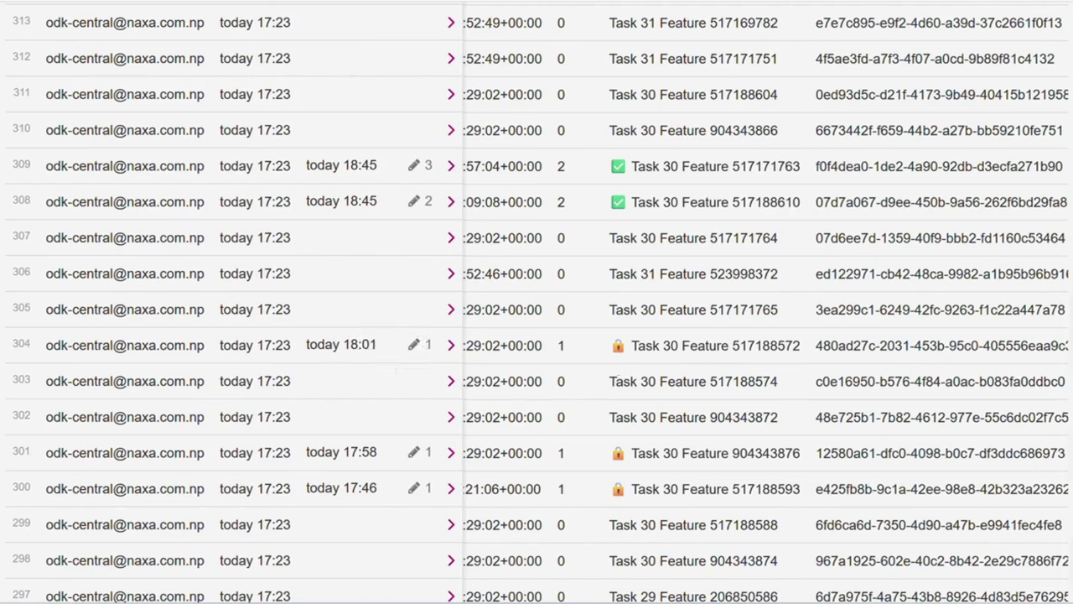
Return to the FMTM New shiny project overview and open the submissions of the buildings form.
{"action": "scroll", "coordinate": [1023, 168], "scroll_direction": "up", "scroll_amount": 20}
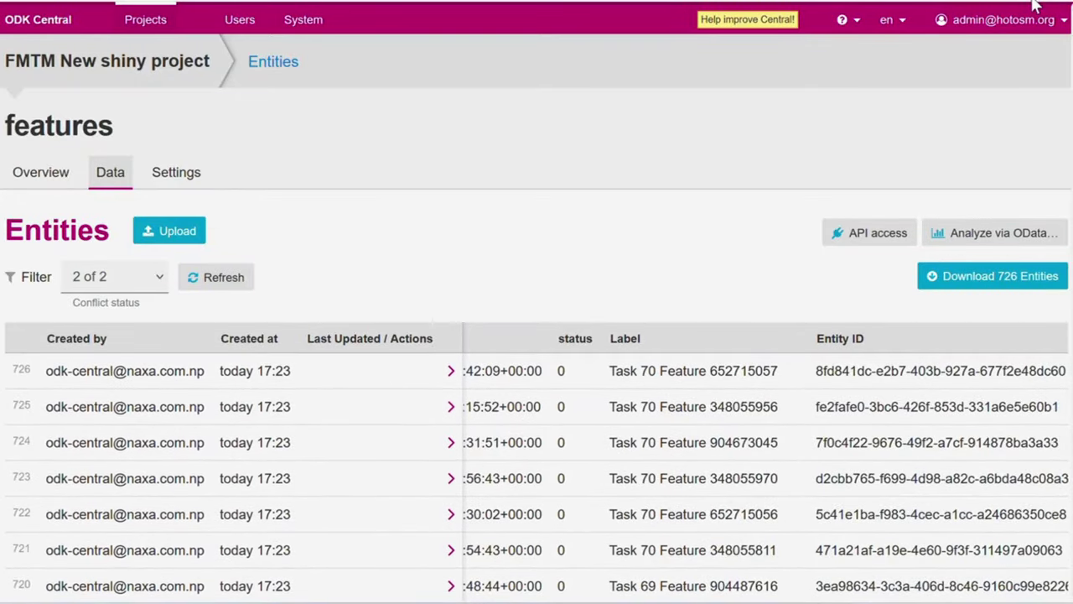
{"action": "left_click", "coordinate": [130, 64]}
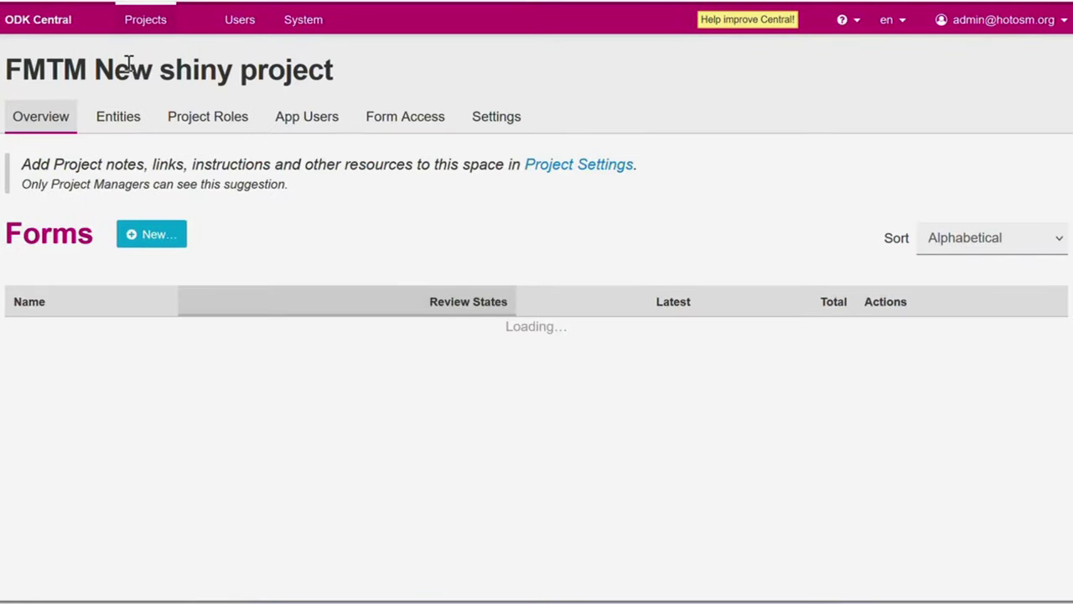
{"action": "left_click", "coordinate": [64, 344]}
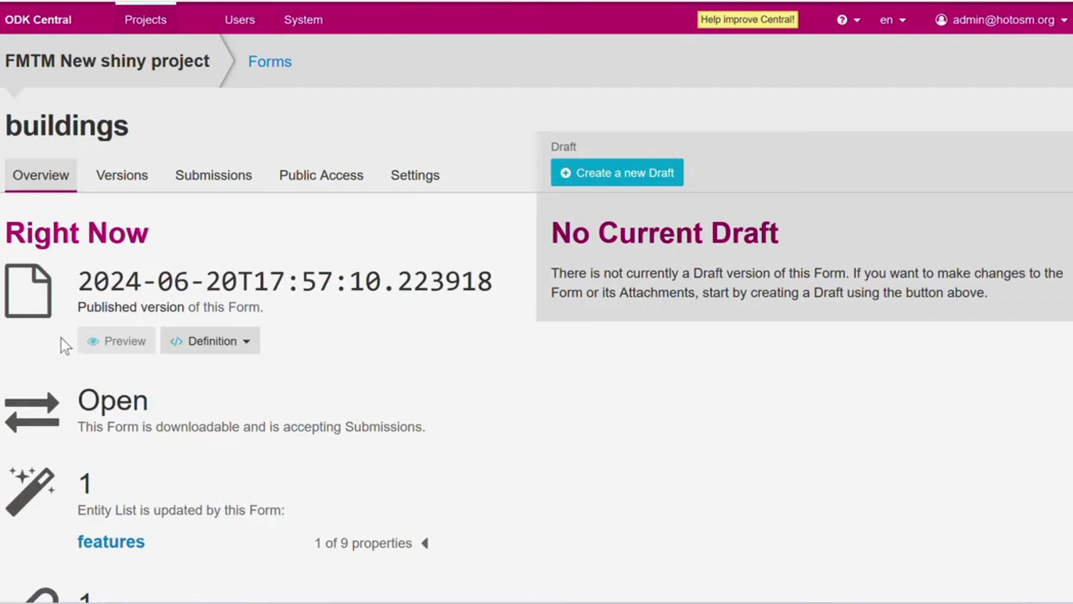
{"action": "left_click", "coordinate": [208, 179]}
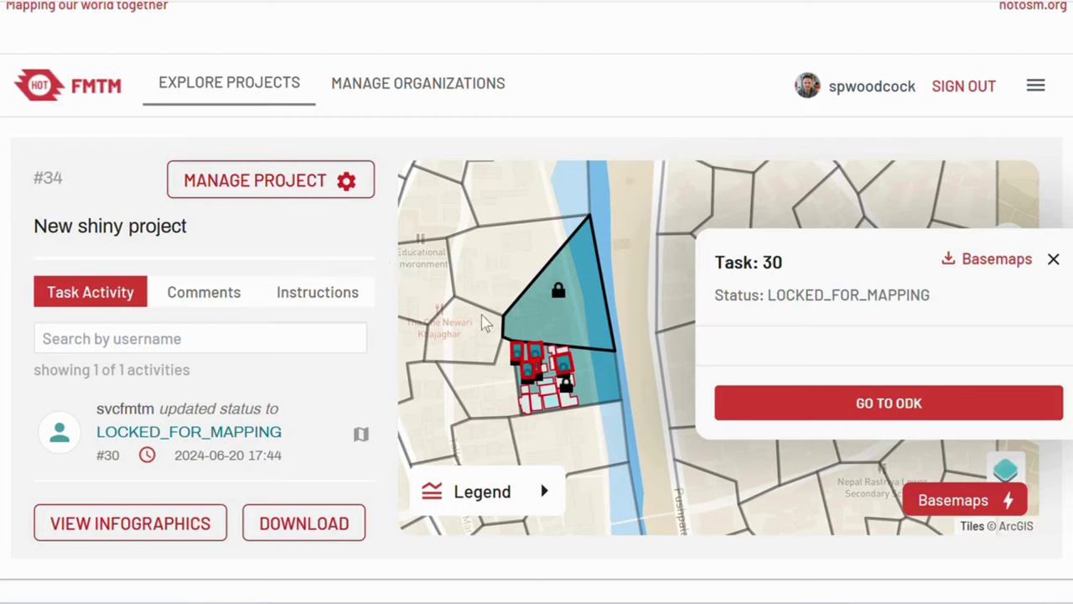
Download the New shiny project submissions as a GeoJSON file from the FMTM project page.
{"action": "left_click", "coordinate": [301, 540]}
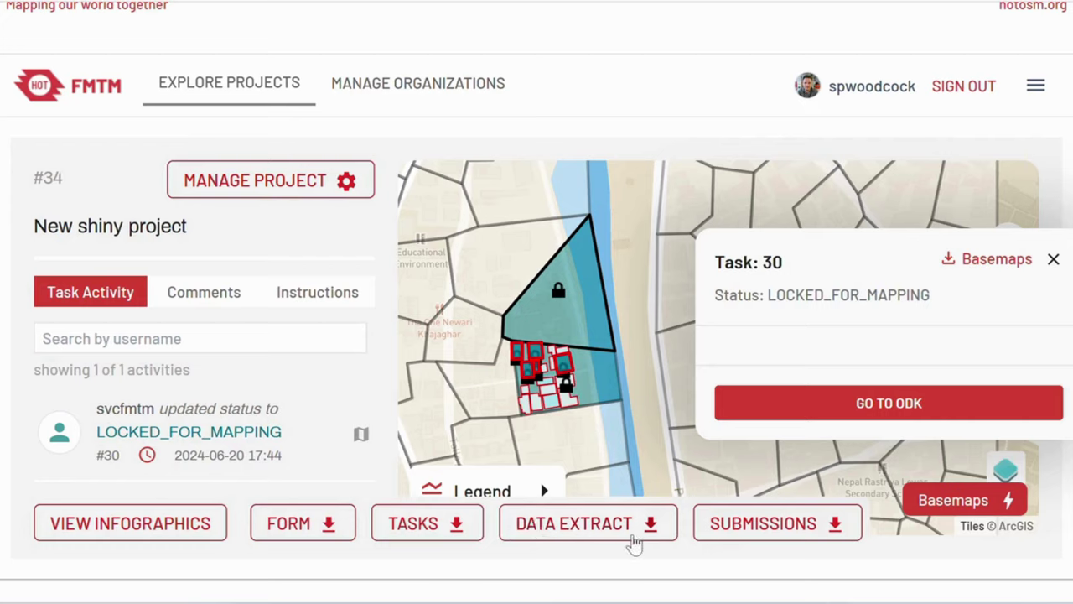
{"action": "left_click", "coordinate": [783, 536]}
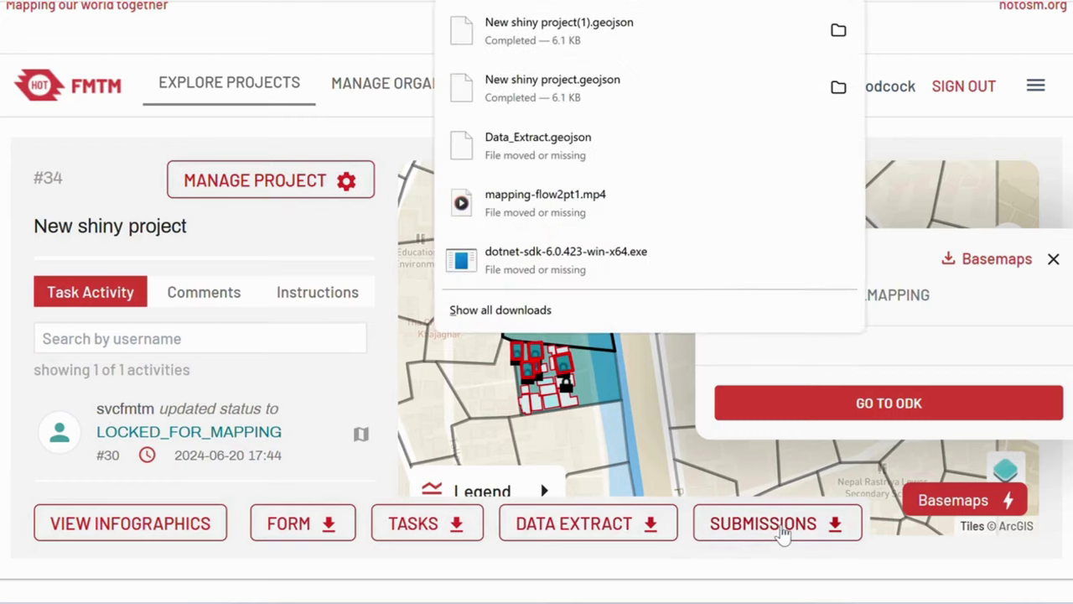
{"action": "left_click", "coordinate": [277, 249]}
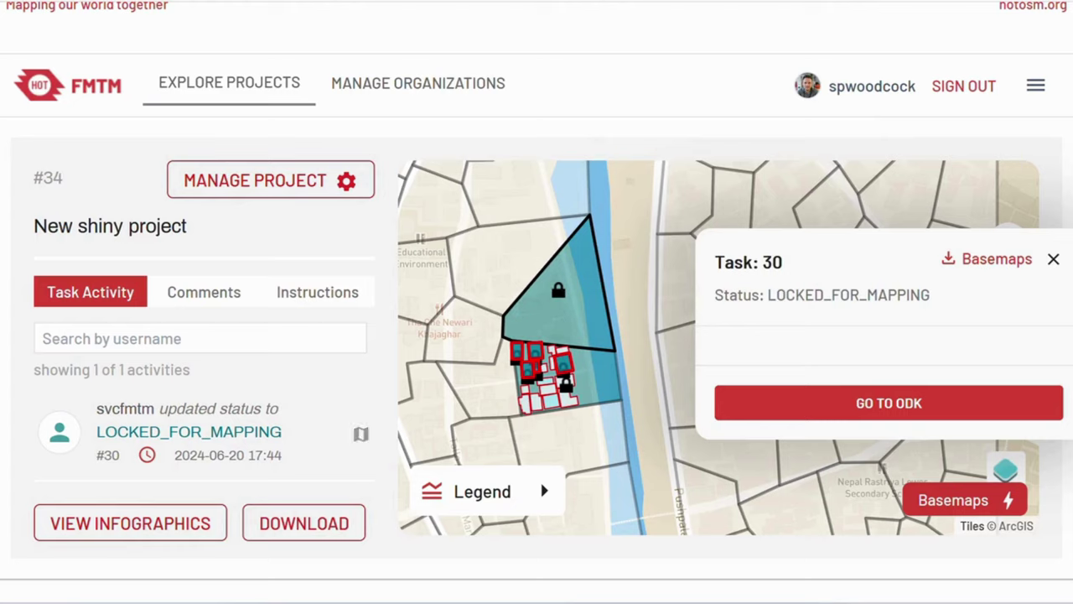
Switch to QGIS and open the attribute table of the New shiny project layer.
{"action": "mouse_move", "coordinate": [490, 600]}
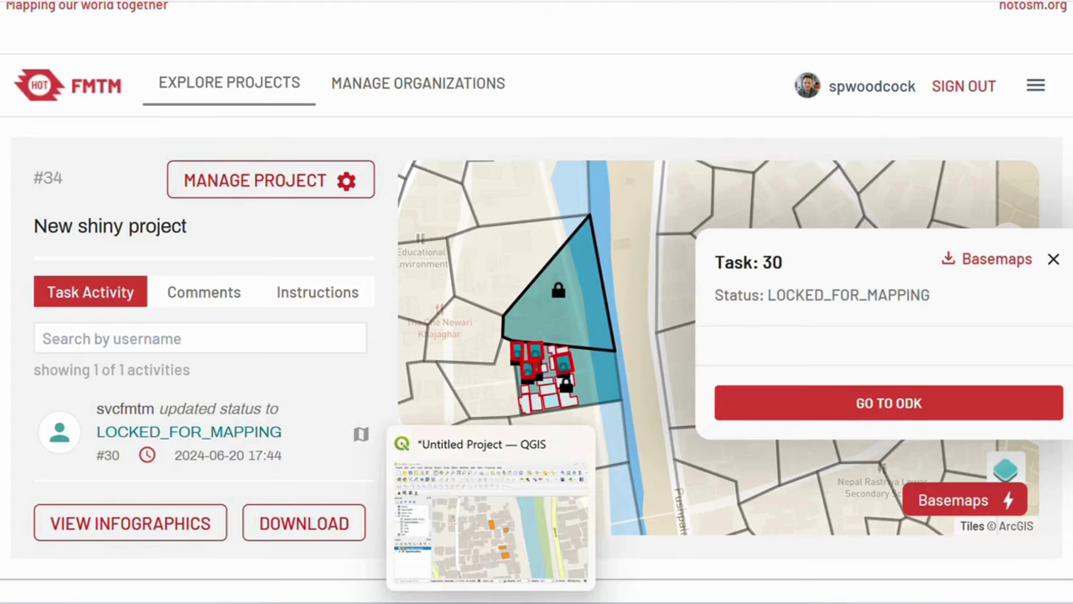
{"action": "left_click", "coordinate": [490, 512]}
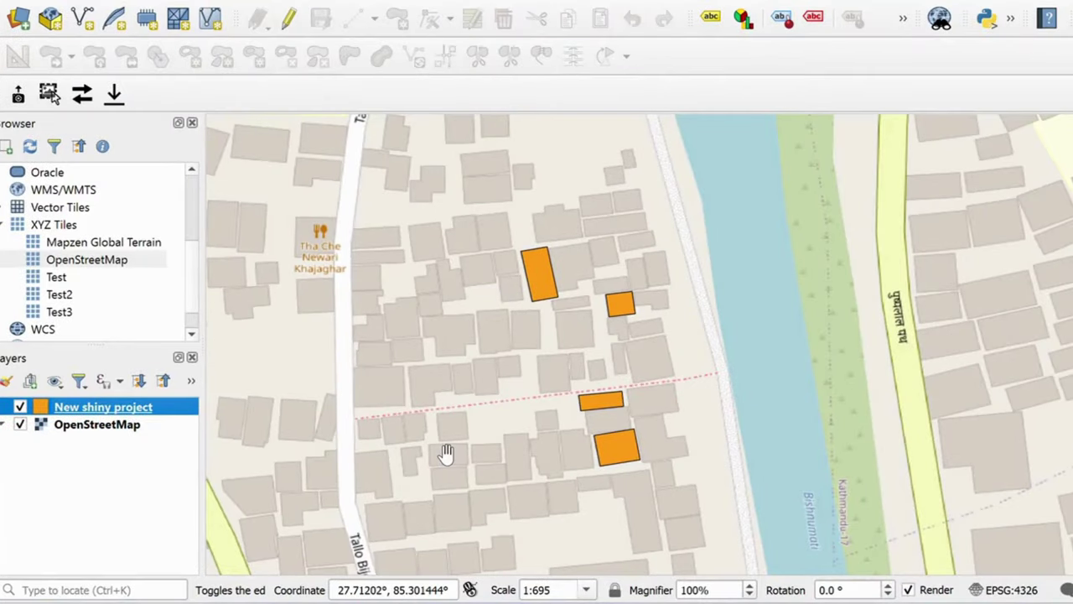
{"action": "right_click", "coordinate": [100, 411]}
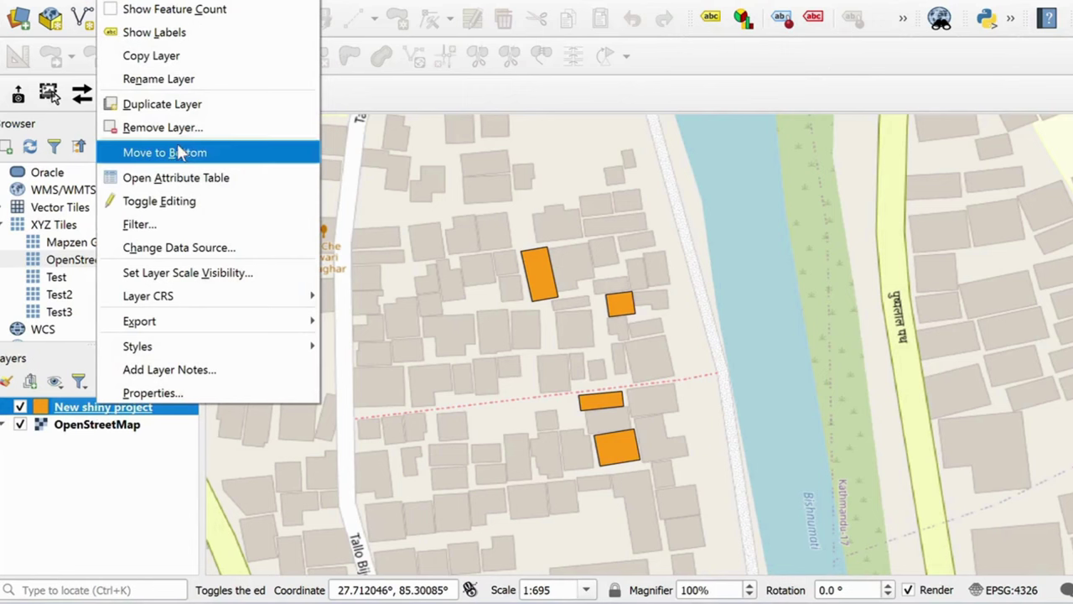
{"action": "left_click", "coordinate": [181, 177]}
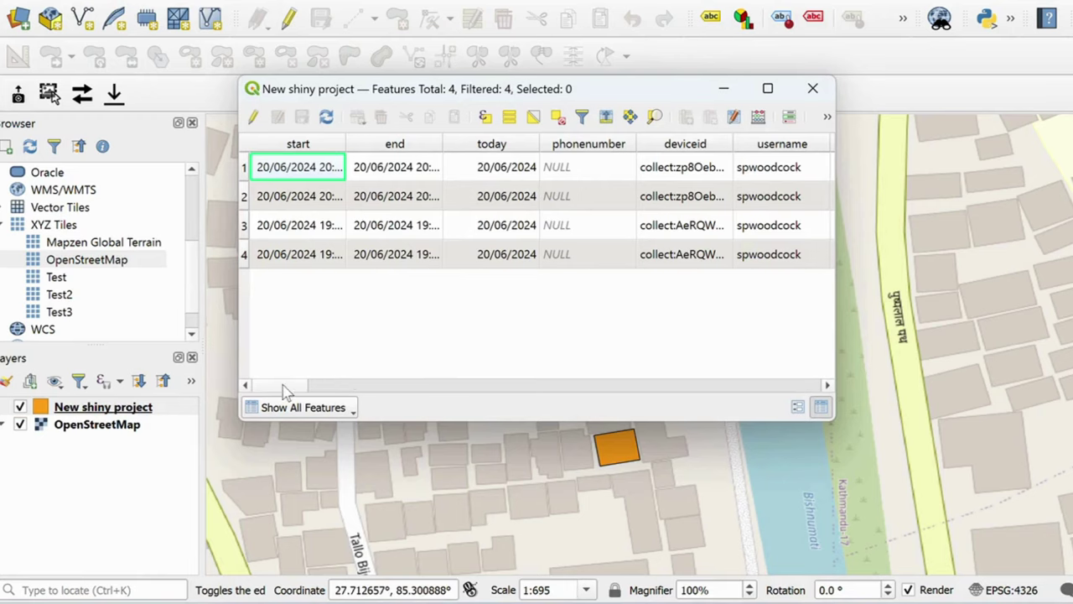
Examine the submission attributes across the table's columns, from task ID, status and building category through the remaining building details.
{"action": "left_click_drag", "start_coordinate": [284, 388], "coordinate": [436, 386]}
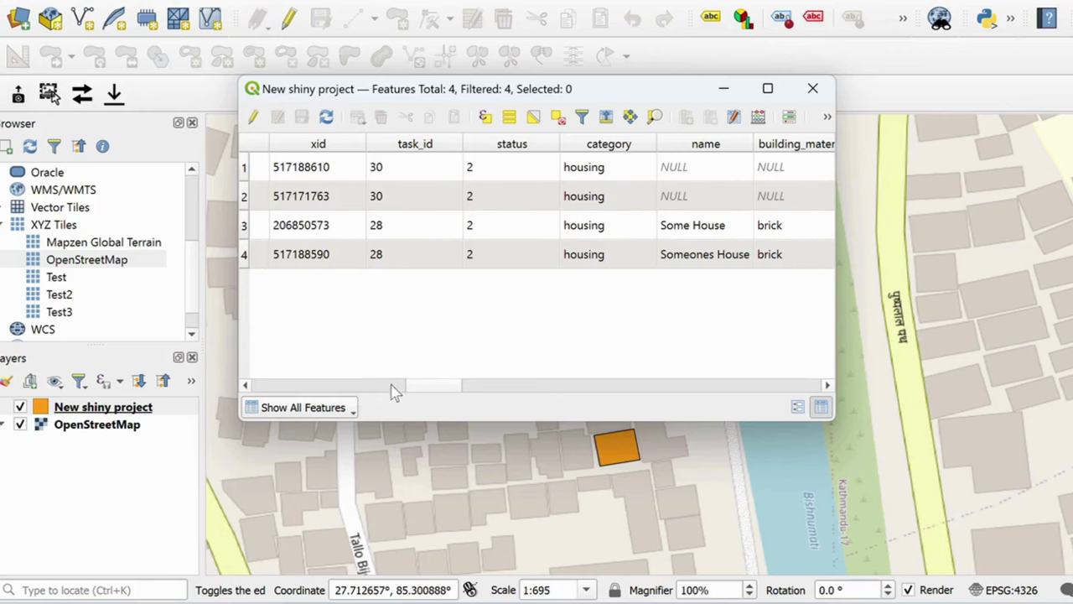
{"action": "left_click_drag", "start_coordinate": [426, 388], "coordinate": [444, 388]}
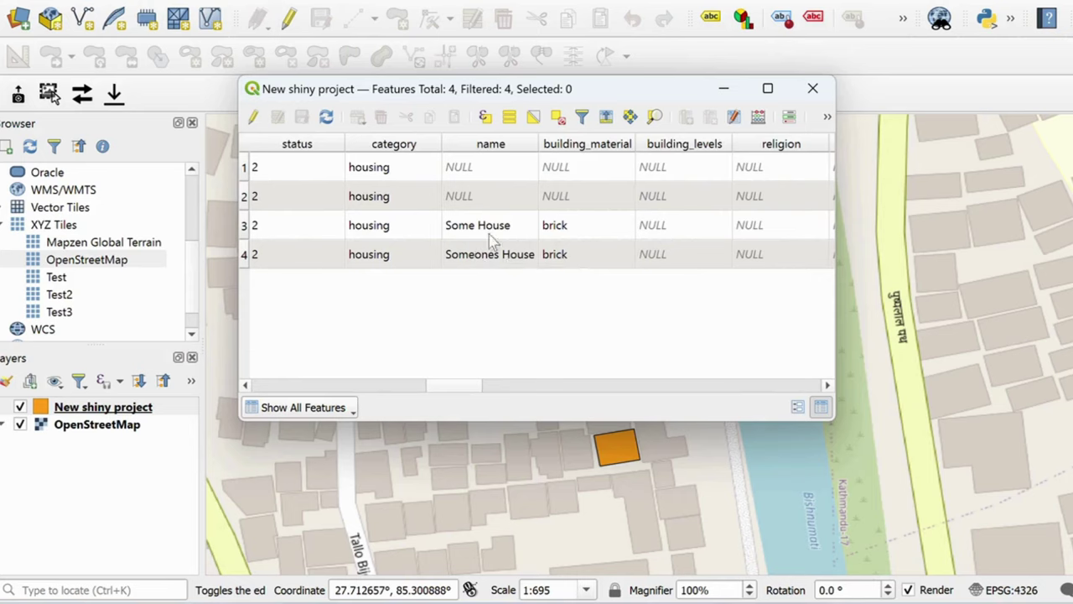
{"action": "scroll", "coordinate": [467, 393], "scroll_direction": "right", "scroll_amount": 2}
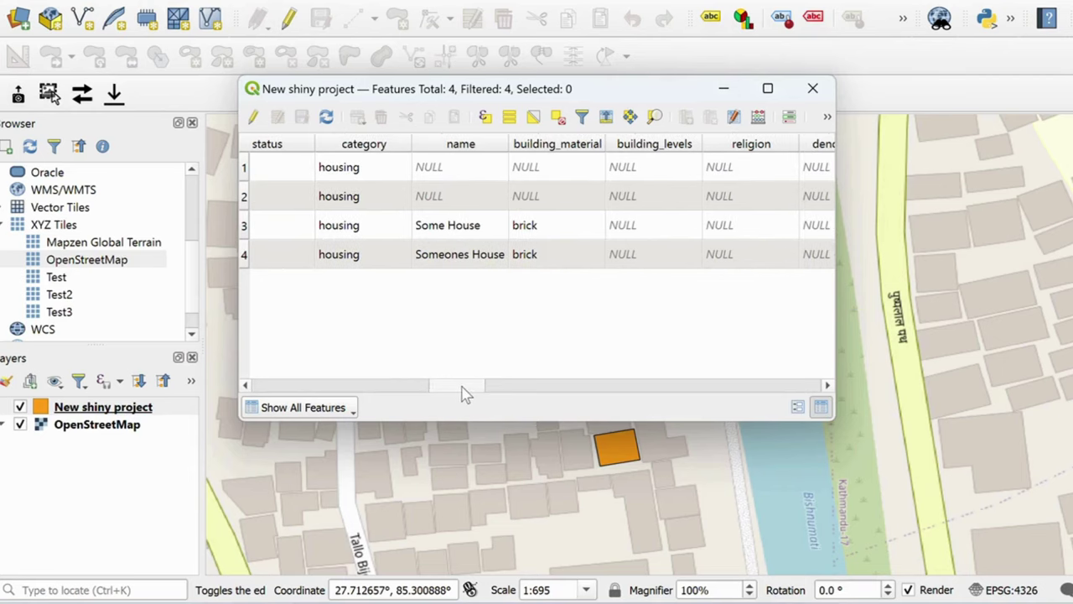
{"action": "scroll", "coordinate": [471, 393], "scroll_direction": "right", "scroll_amount": 3}
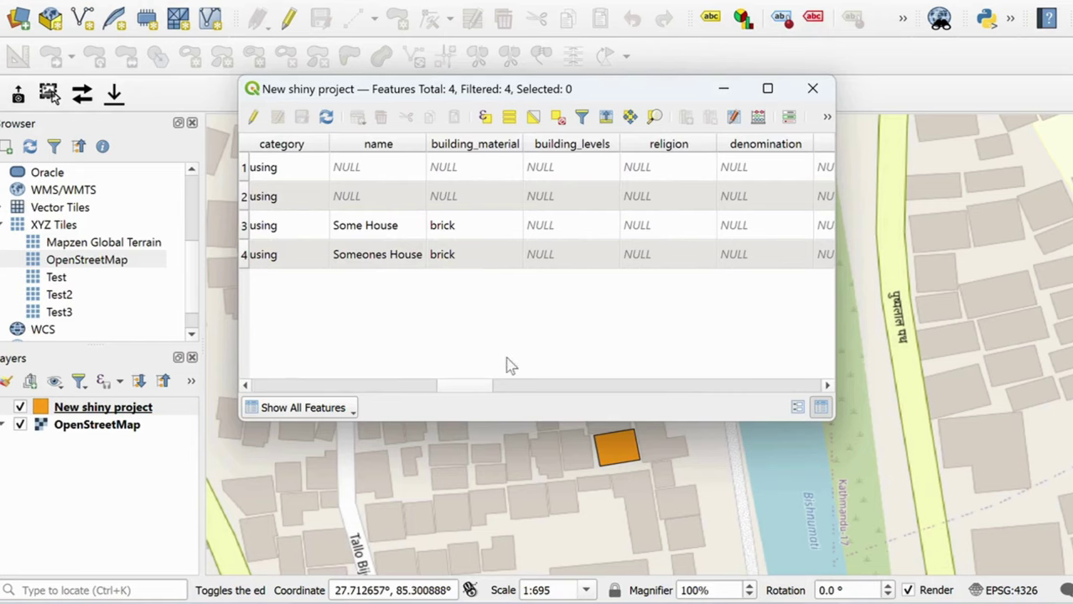
{"action": "left_click_drag", "start_coordinate": [473, 390], "coordinate": [511, 390]}
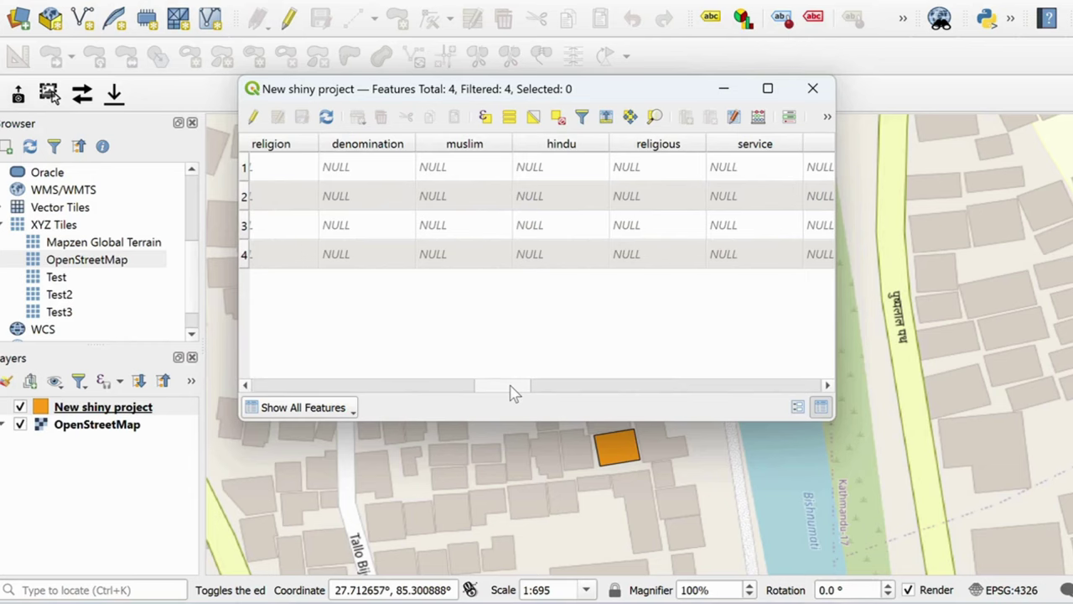
{"action": "left_click_drag", "start_coordinate": [514, 392], "coordinate": [676, 386]}
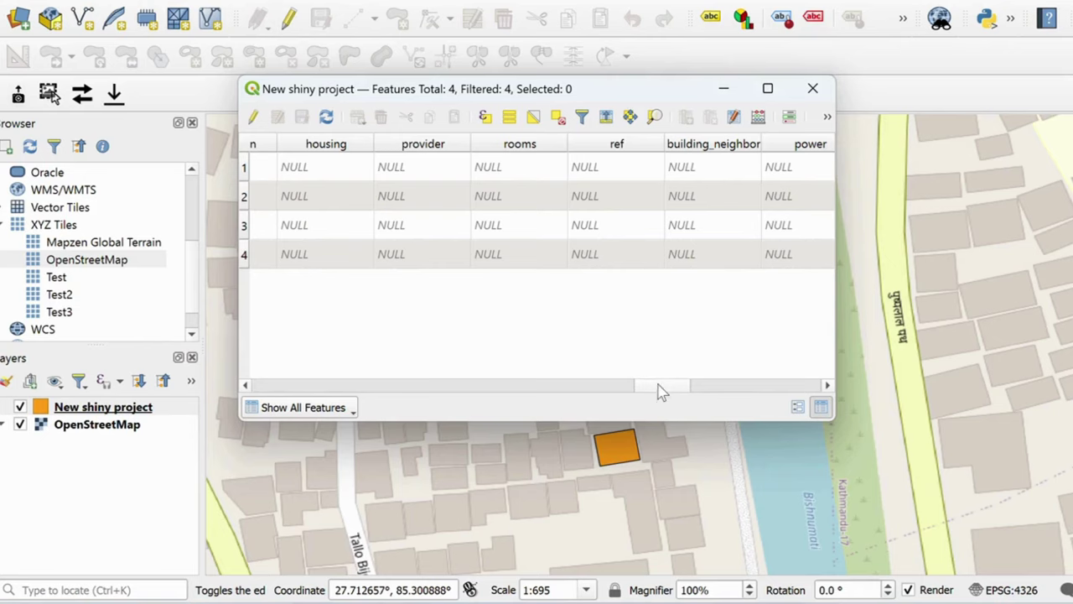
{"action": "scroll", "coordinate": [661, 388], "scroll_direction": "left", "scroll_amount": 1}
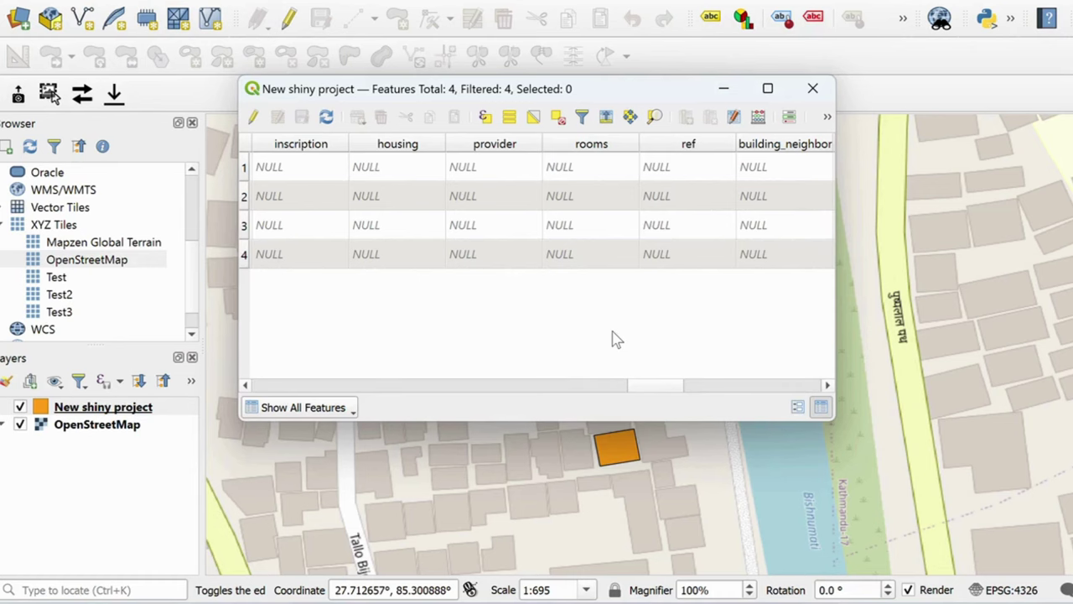
Close the attribute table in QGIS, switch back to the FMTM page of New shiny project and dismiss the Task 30 details.
{"action": "left_click", "coordinate": [814, 89]}
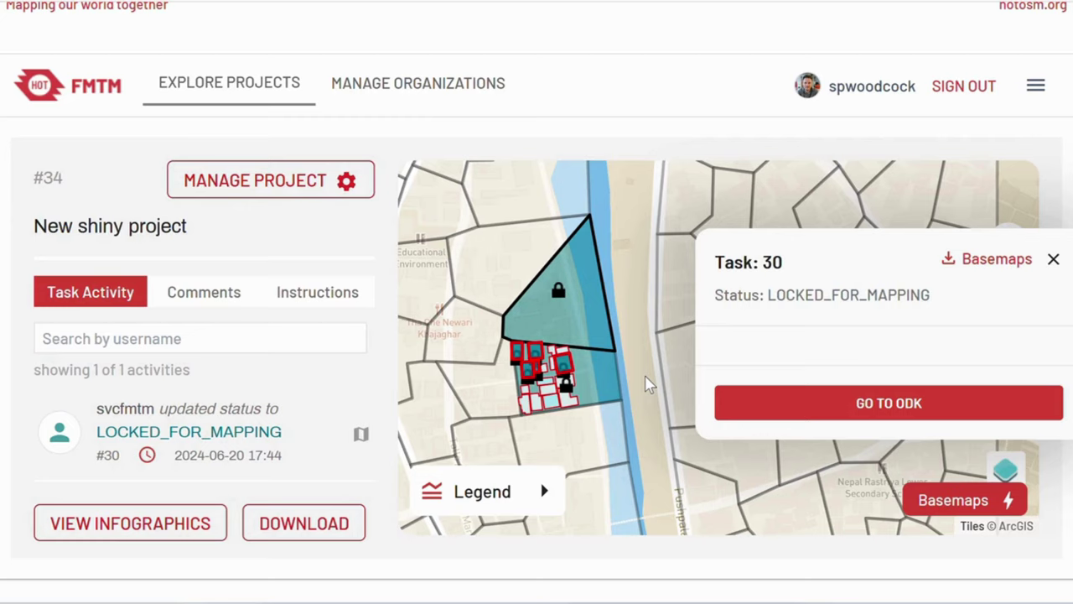
{"action": "left_click", "coordinate": [1054, 261]}
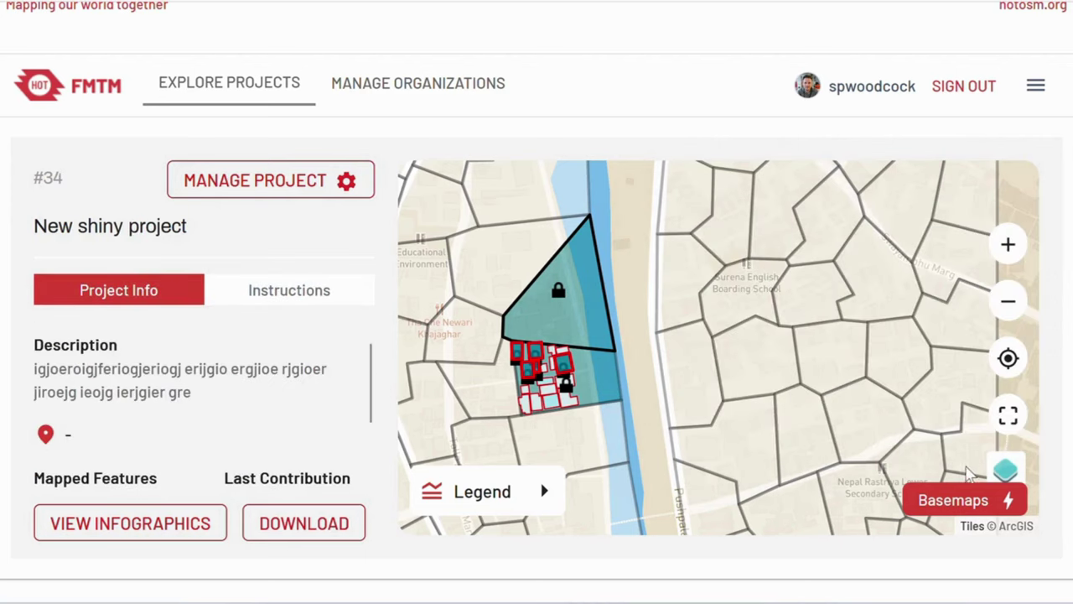
Open the project's basemap generation options, look through the tile source and output format choices, and close them without generating a basemap.
{"action": "left_click", "coordinate": [964, 495]}
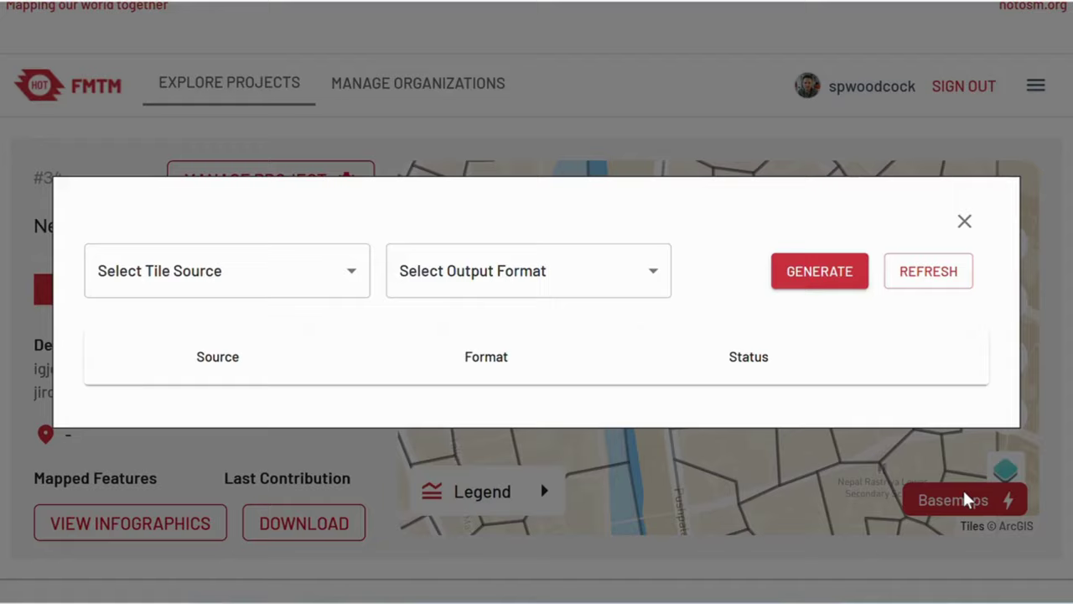
{"action": "left_click", "coordinate": [271, 288]}
{"action": "left_click", "coordinate": [436, 278]}
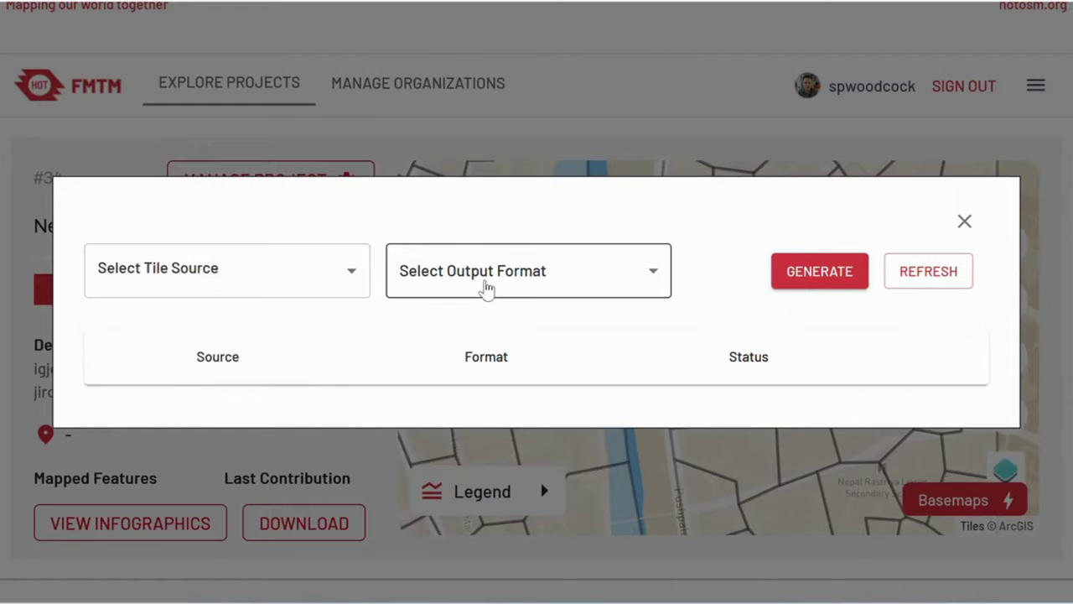
{"action": "left_click", "coordinate": [487, 287]}
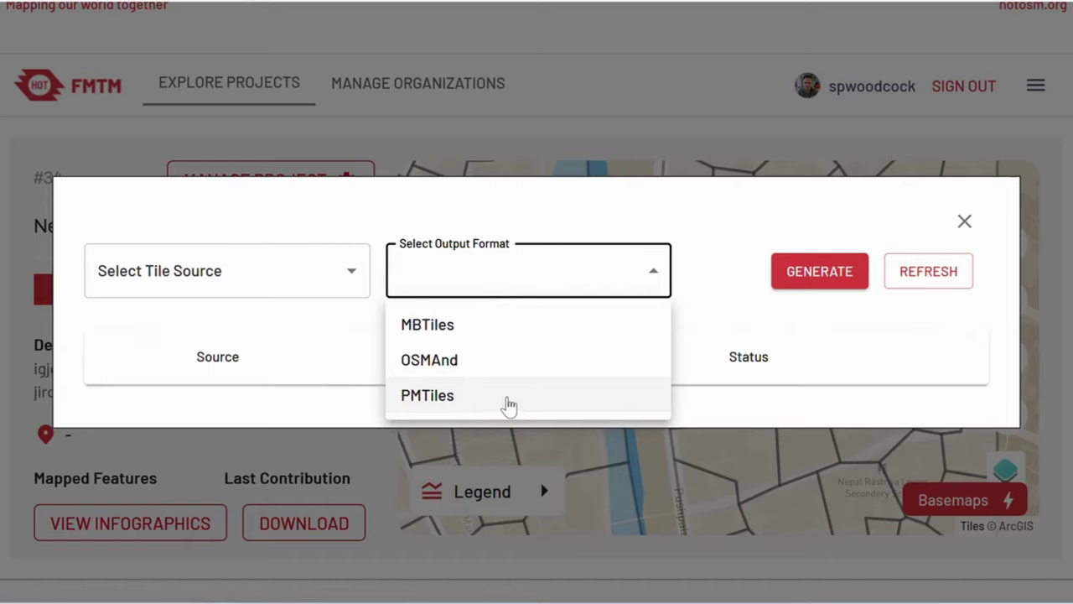
{"action": "left_click", "coordinate": [561, 130]}
{"action": "left_click", "coordinate": [560, 130]}
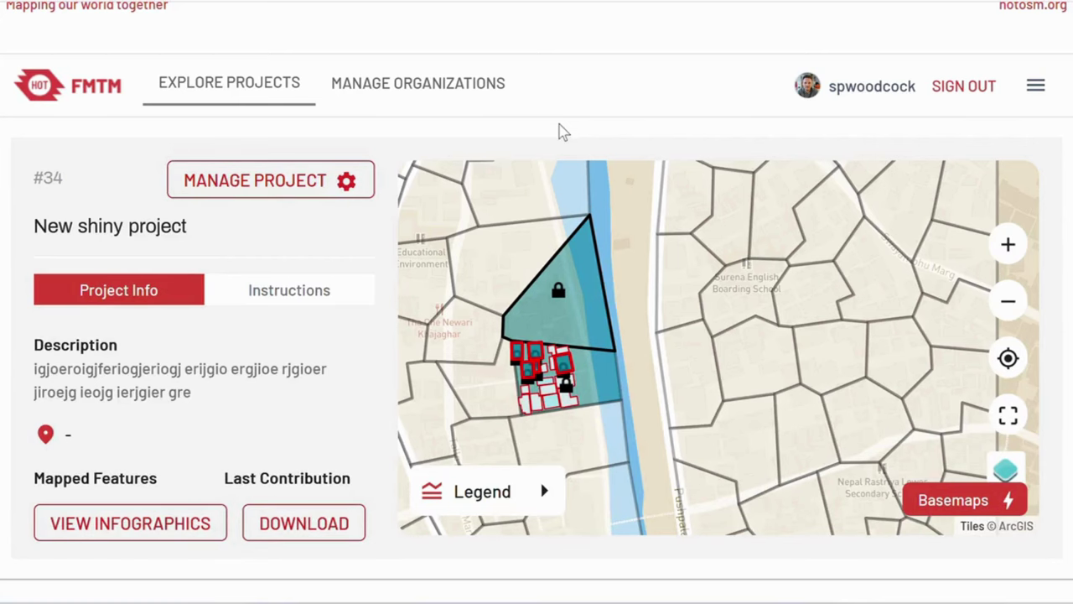